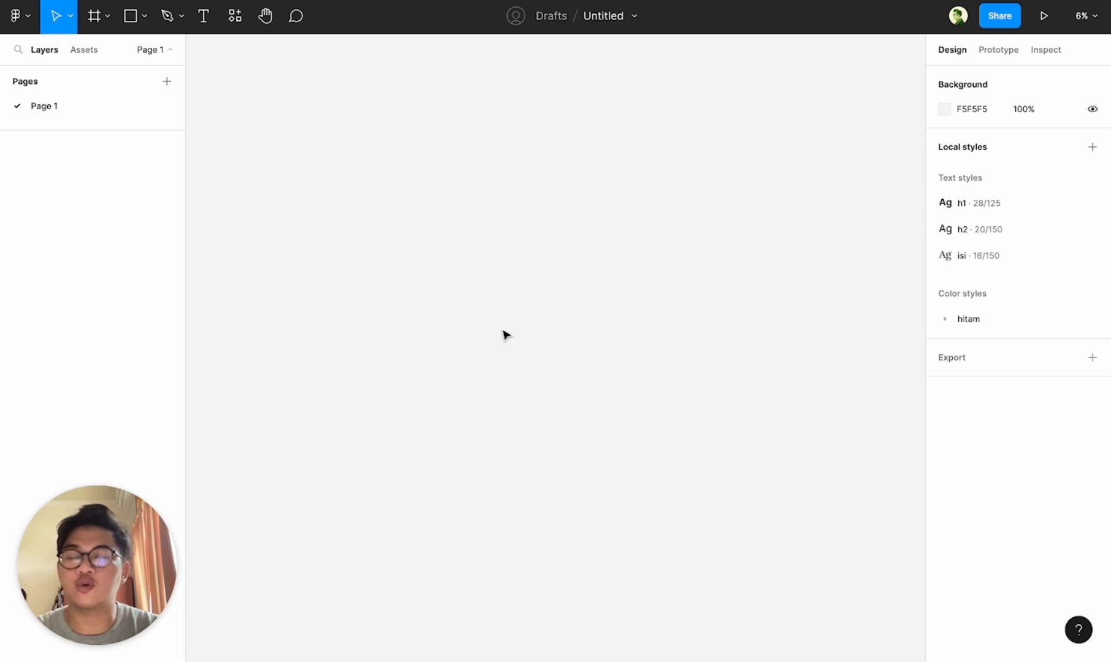
# - Create an A4 paper frame on the empty canvas
pyautogui.click(98, 19)
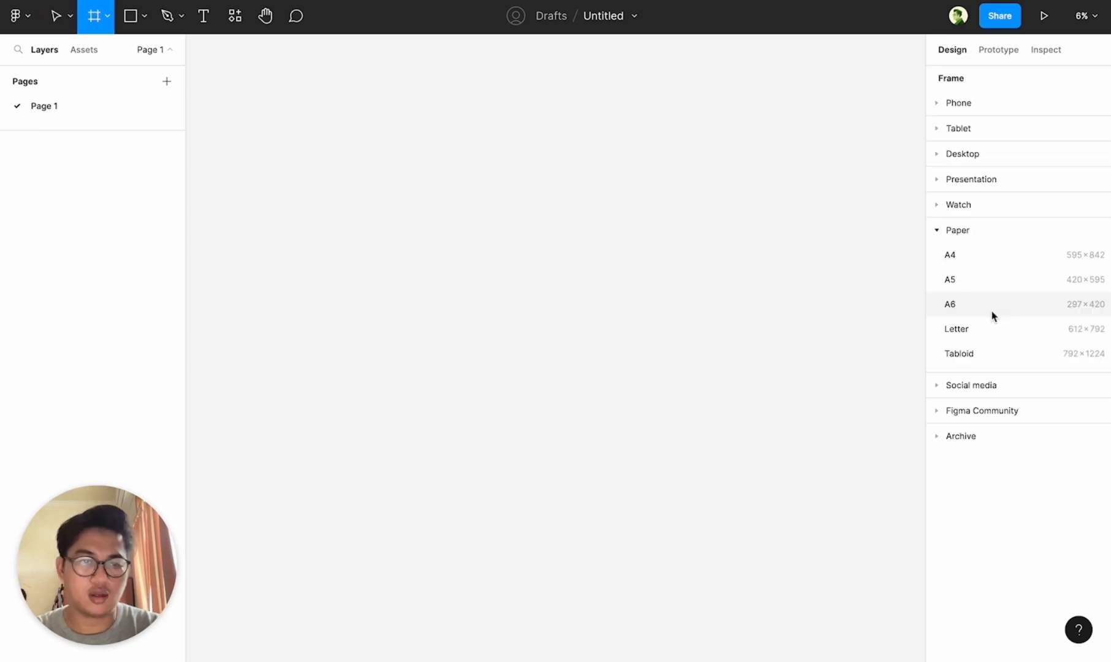
pyautogui.click(1034, 260)
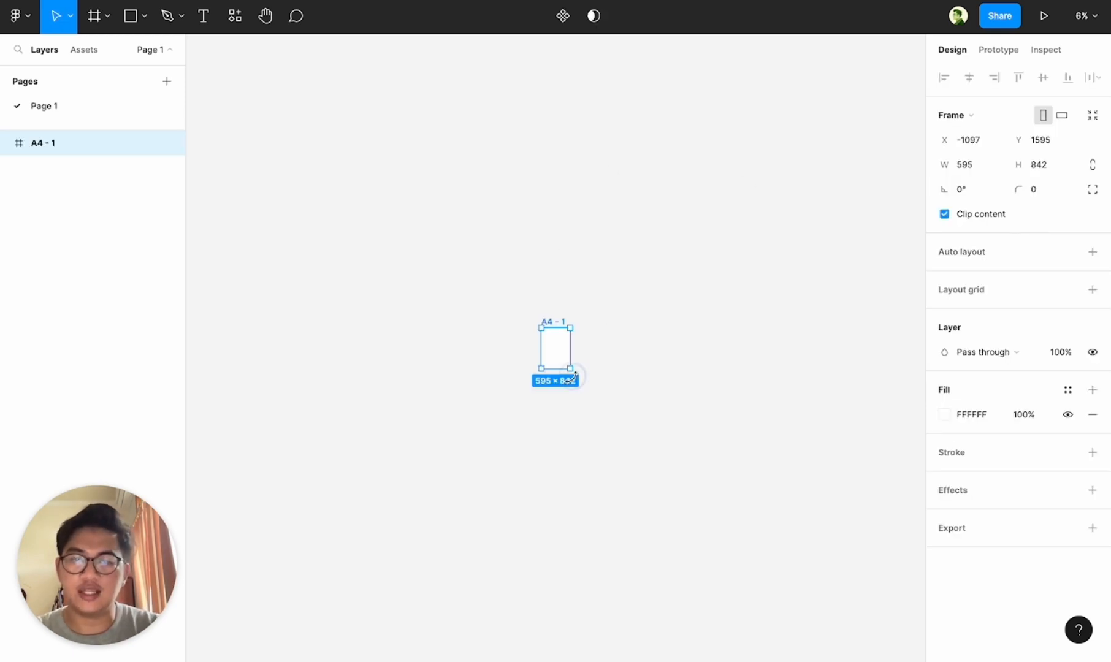
pyautogui.click(590, 394)
# - Start a numbered text list above the A4 frame with "membuat layout" as its first item
pyautogui.scroll(5, 589, 394)
pyautogui.scroll(1, 589, 394)
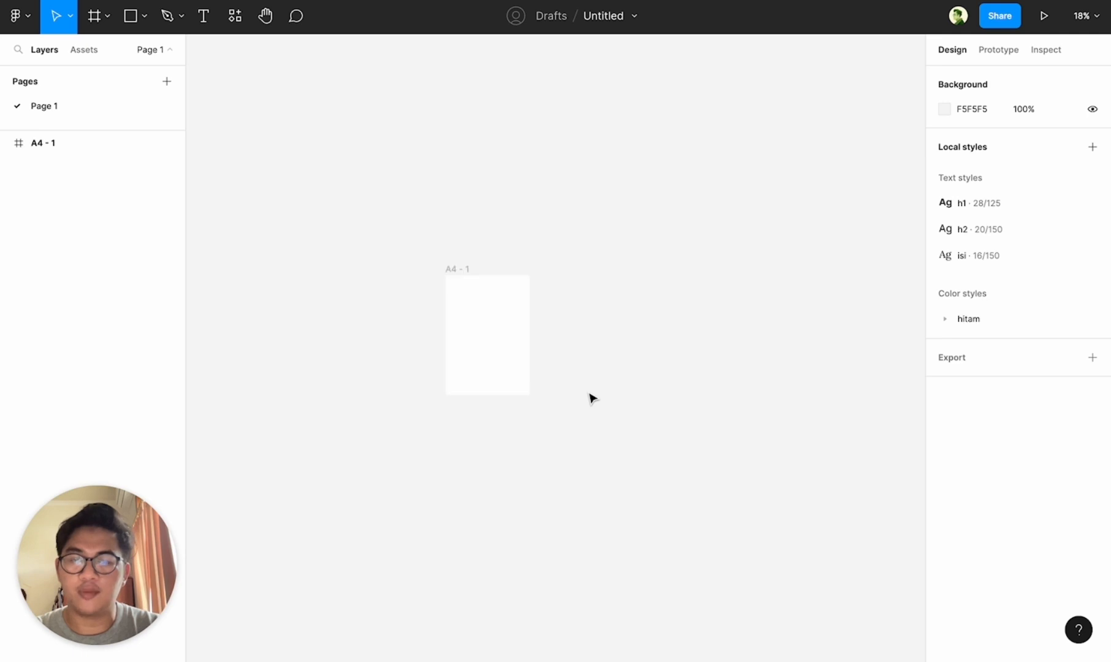
pyautogui.scroll(2, 589, 394)
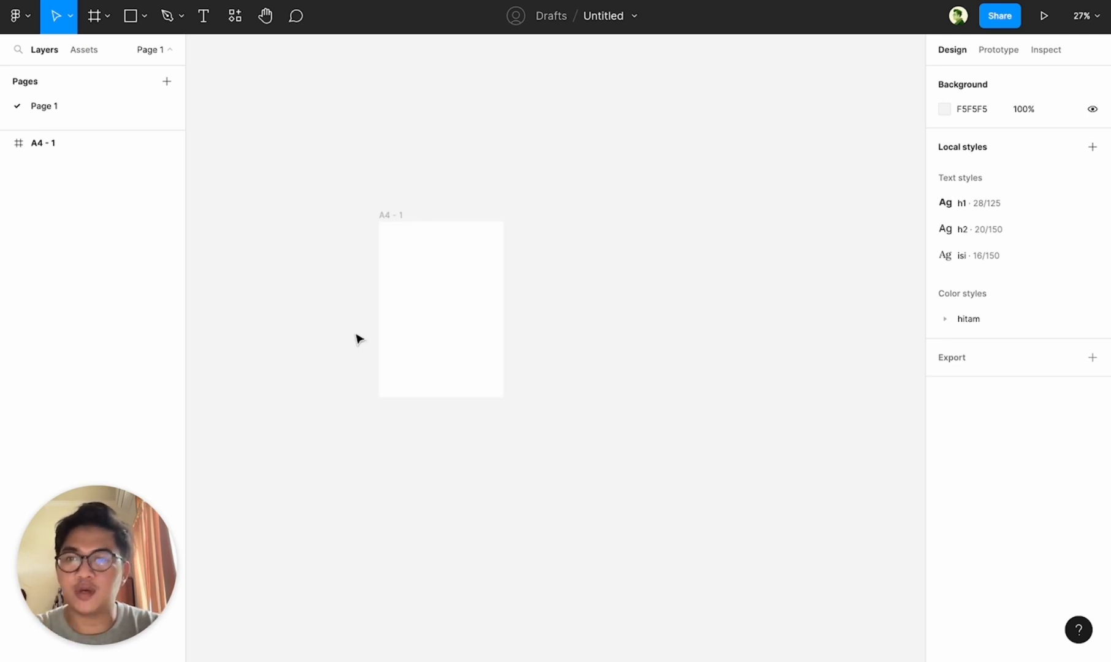
pyautogui.scroll(2, 358, 338)
pyautogui.scroll(5, 358, 338)
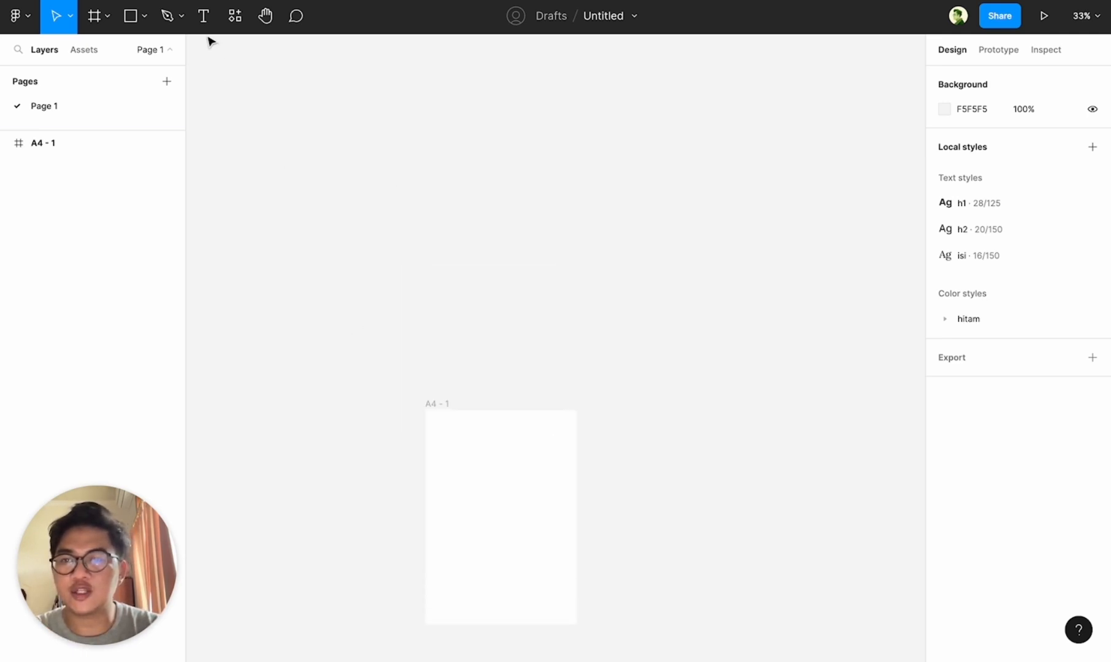
pyautogui.click(203, 15)
pyautogui.scroll(2, 482, 216)
pyautogui.scroll(3, 481, 216)
pyautogui.click(490, 184)
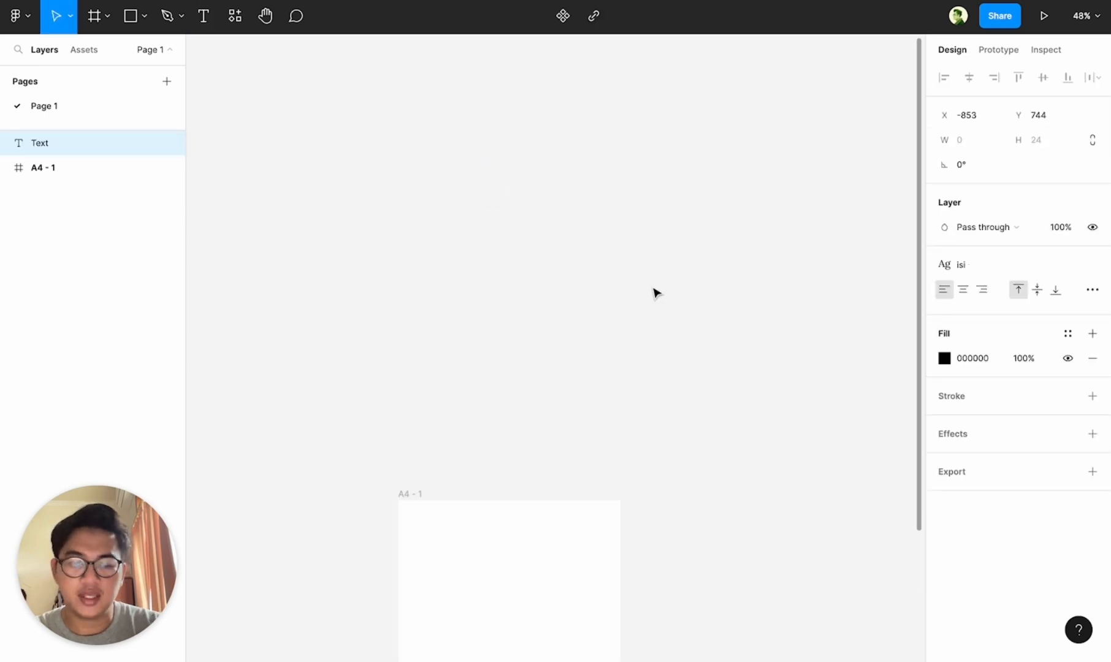
pyautogui.scroll(8, 552, 187)
pyautogui.write('membuat')
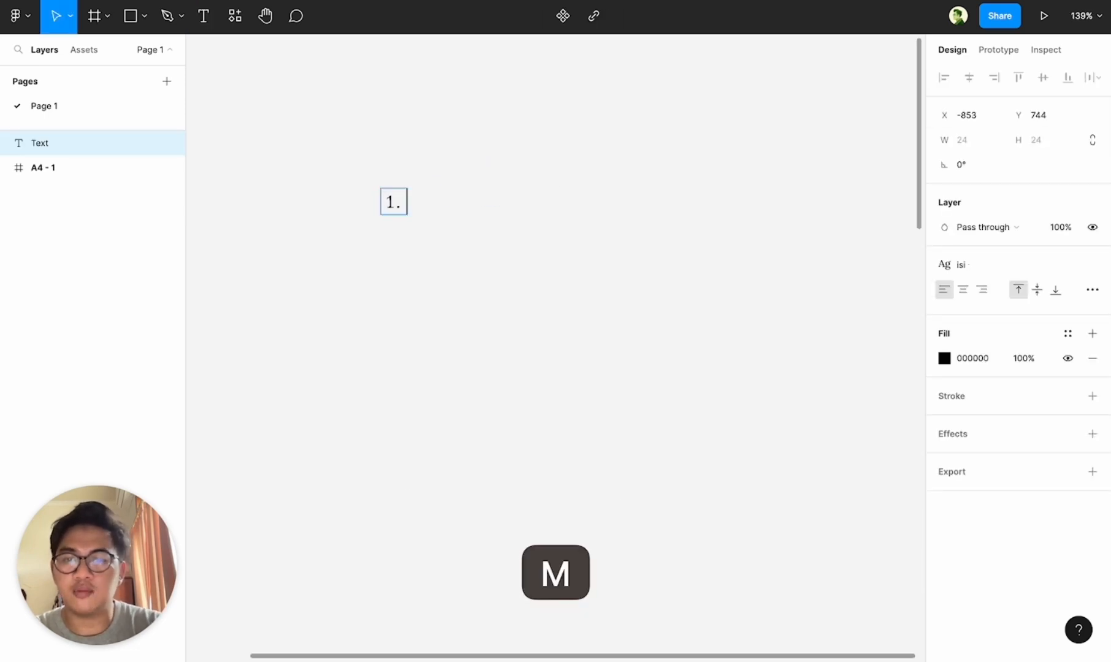
pyautogui.write(' layout')
pyautogui.press('Return')
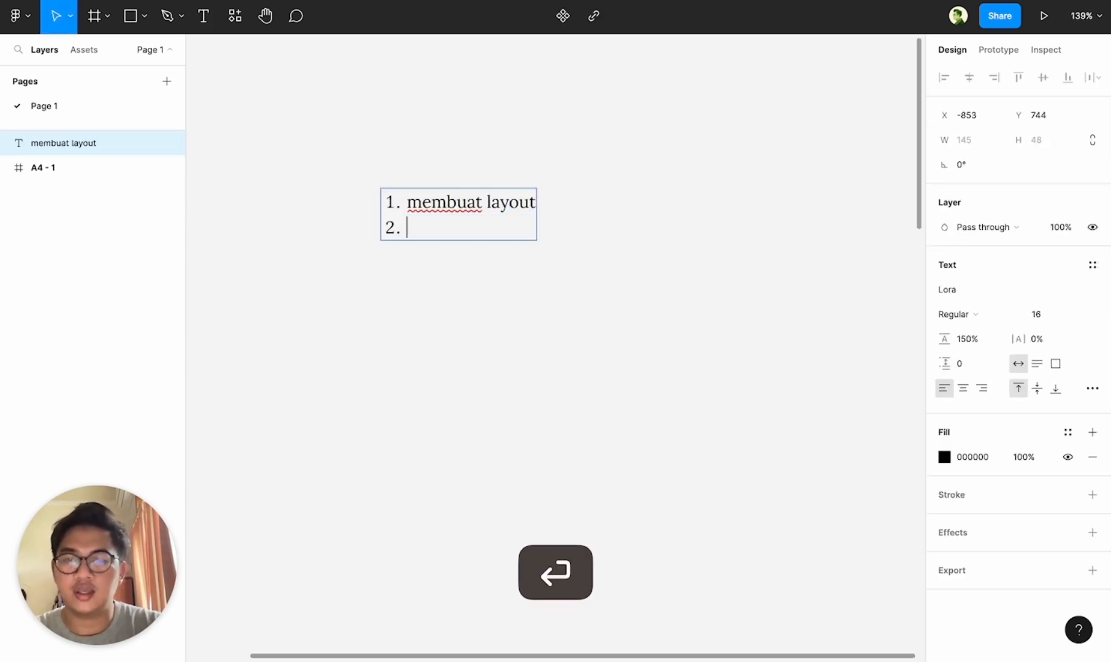
# - Add "membuat styling teks & warna" and "membuat konten" as the second and third list items
pyautogui.write('m')
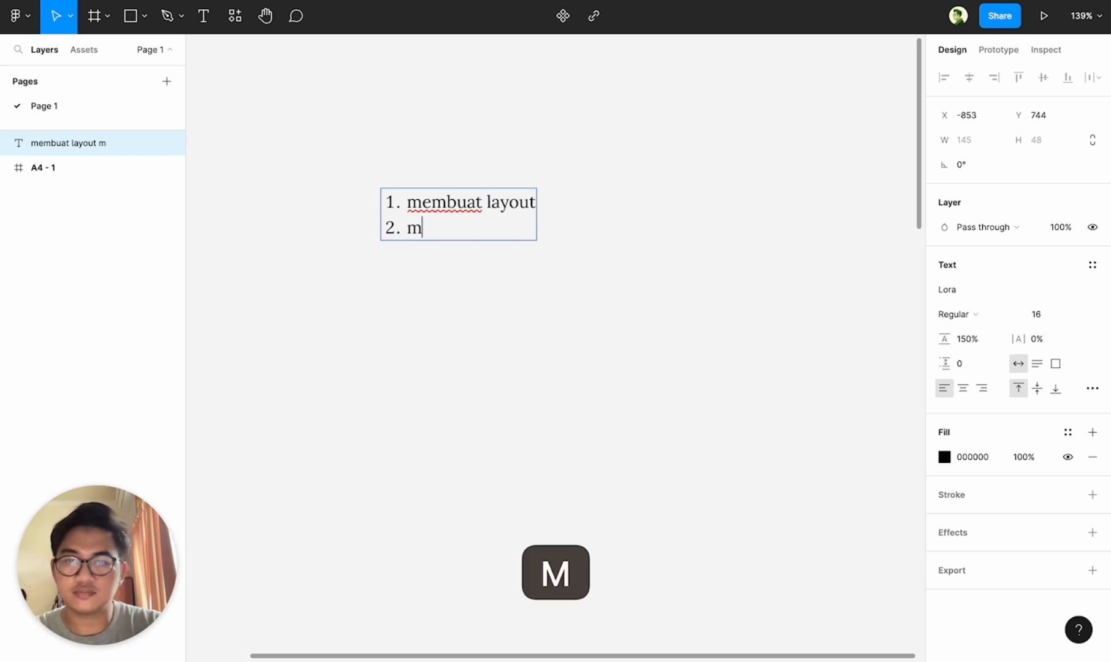
pyautogui.write('embuat s')
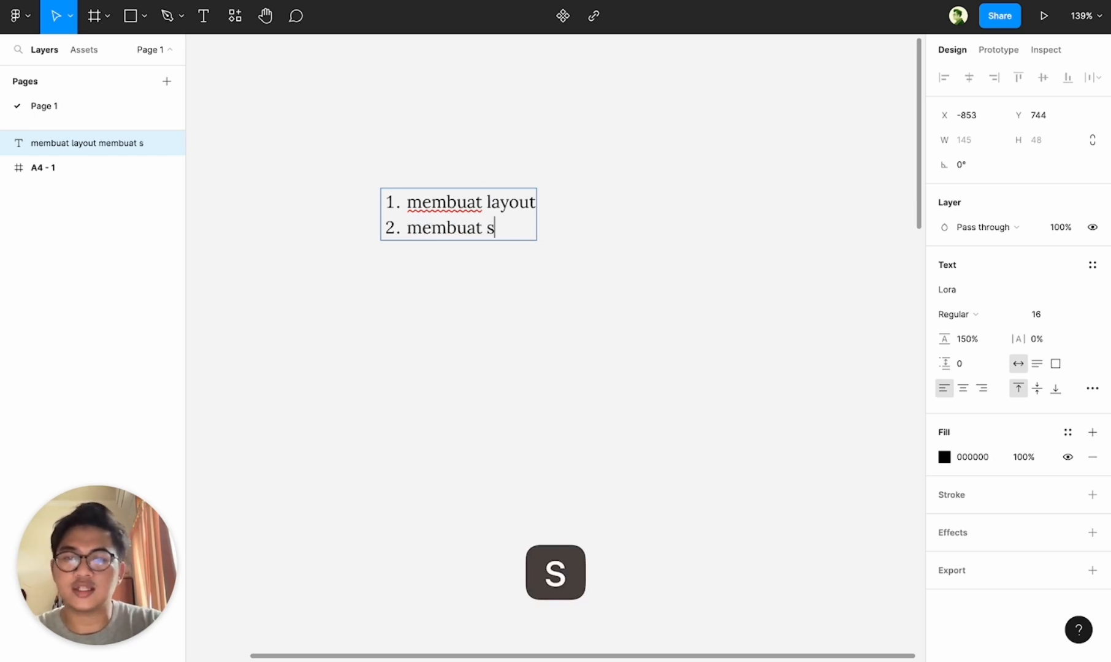
pyautogui.write('tyling tek')
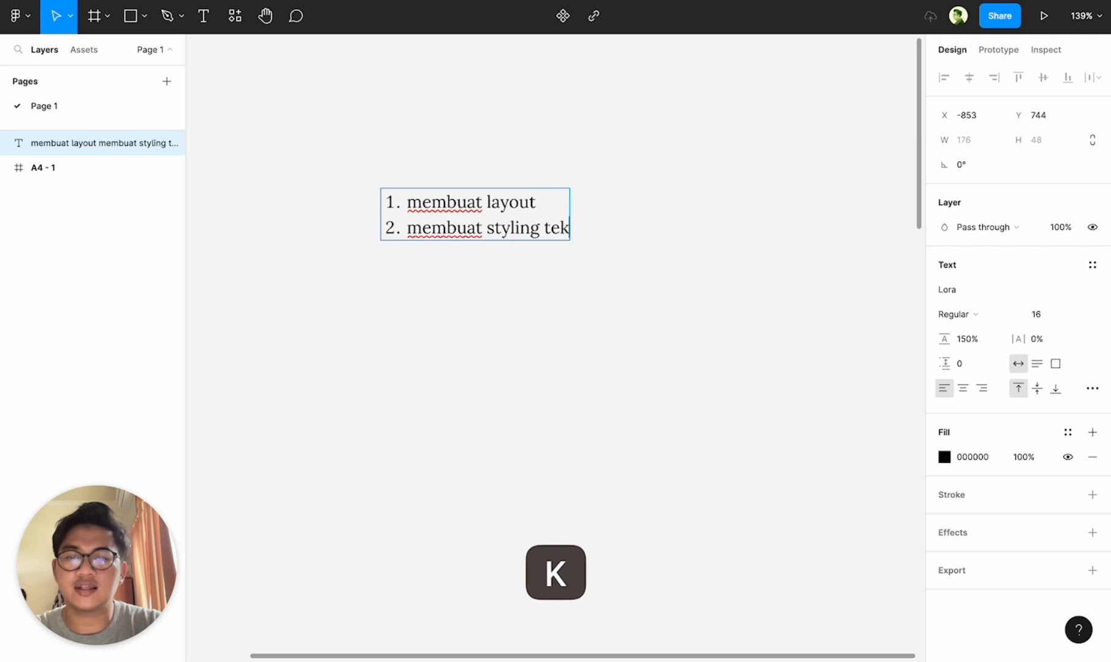
pyautogui.write('s & warna')
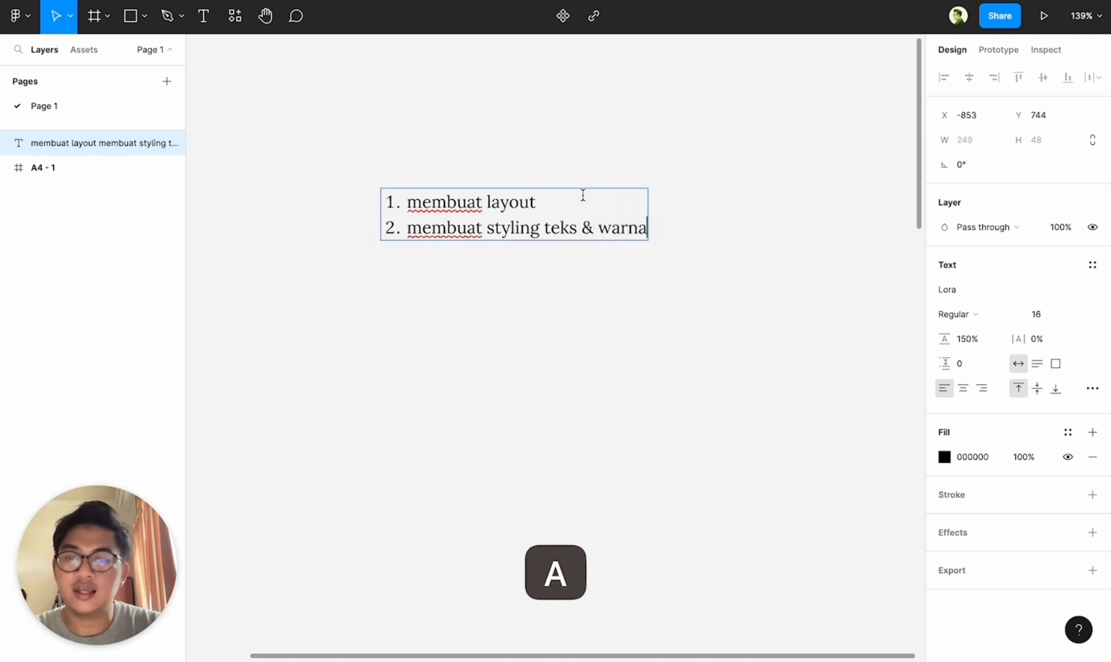
pyautogui.press('Return')
pyautogui.write('memb')
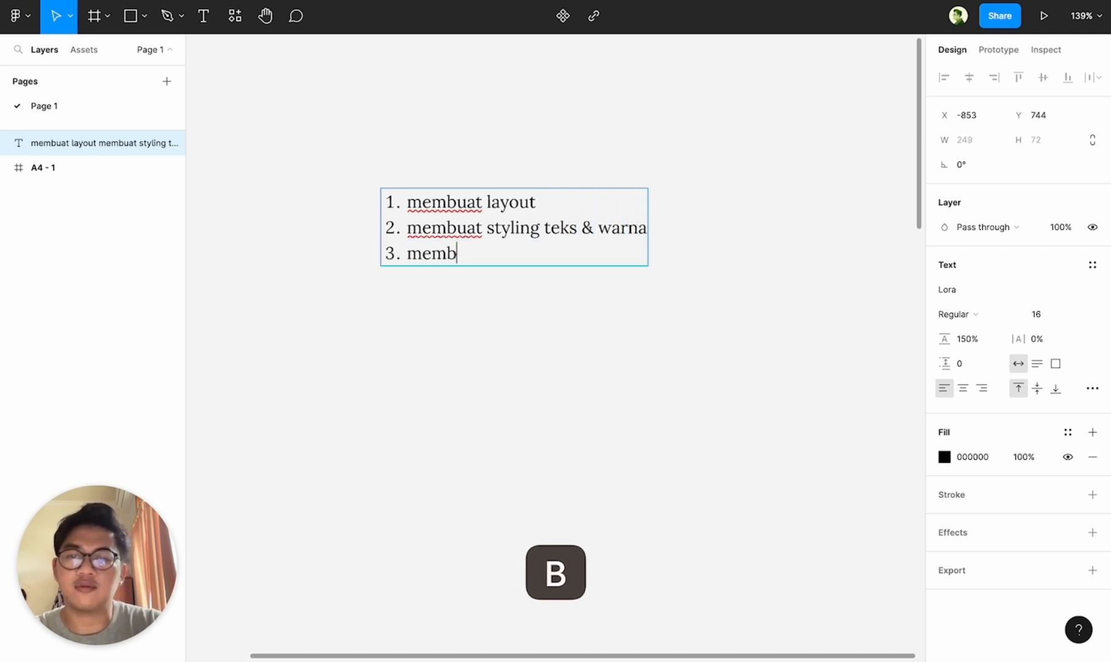
pyautogui.write('uat konten')
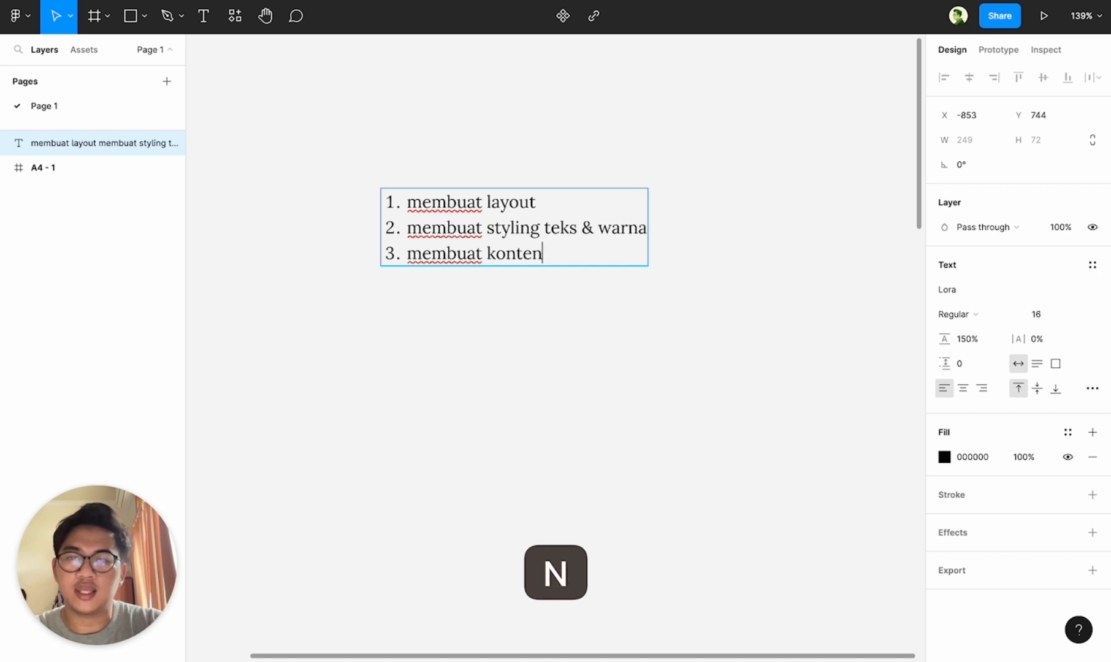
# - Add "penyesuiaian" as the fourth list item and finish editing the text
pyautogui.press('Return')
pyautogui.write('p')
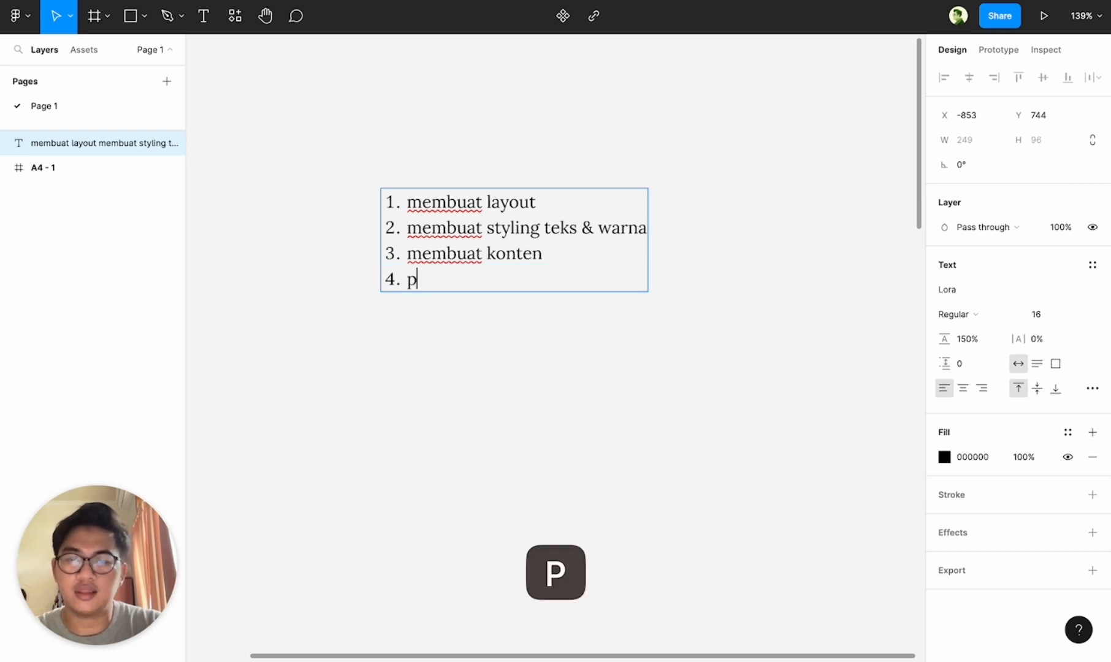
pyautogui.write('enyesua')
pyautogui.press('BackSpace')
pyautogui.write('uiaian')
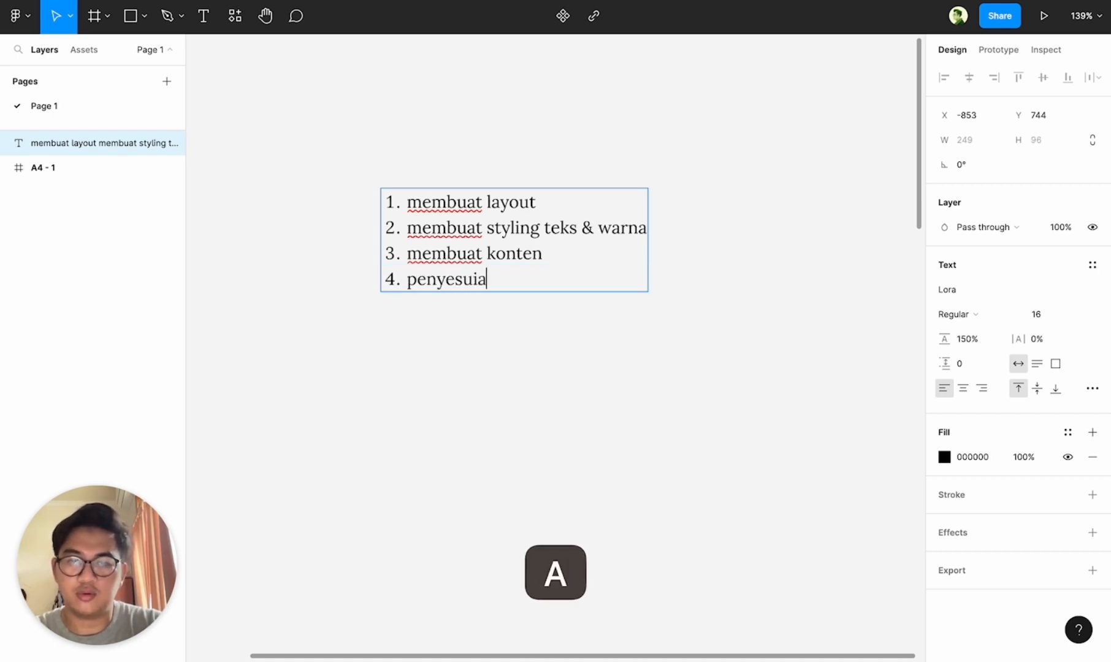
pyautogui.click(634, 363)
# - Move the numbered list close to the A4 frame, placing it just above the frame's upper-left corner
pyautogui.scroll(3, 645, 355)
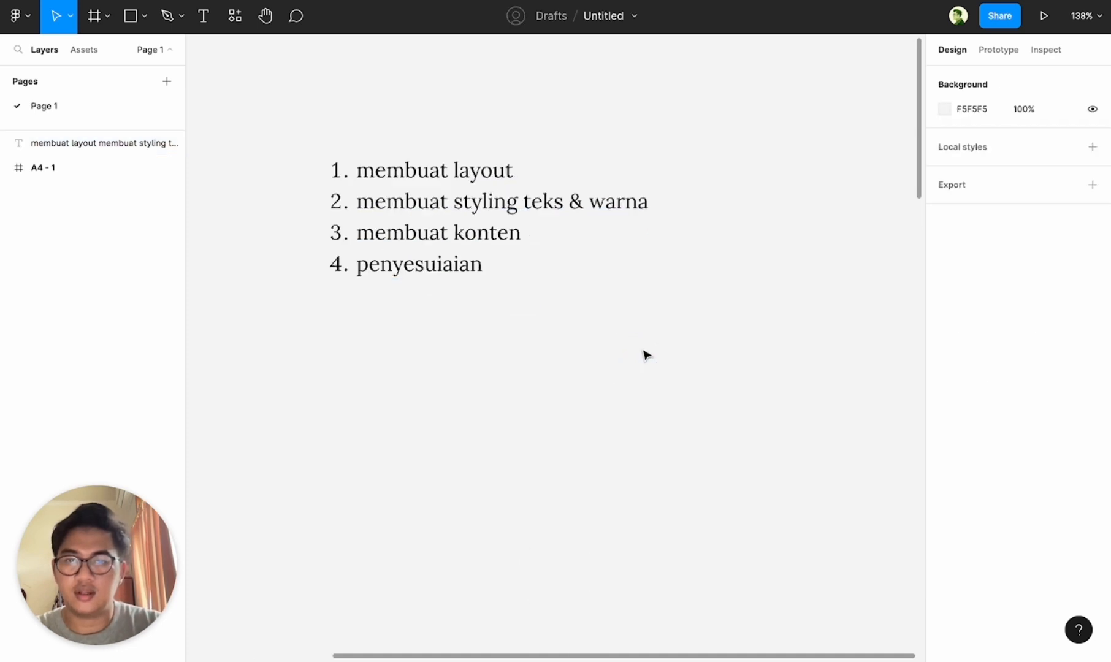
pyautogui.scroll(-5, 527, 344)
pyautogui.scroll(-5, 529, 347)
pyautogui.scroll(-3, 528, 348)
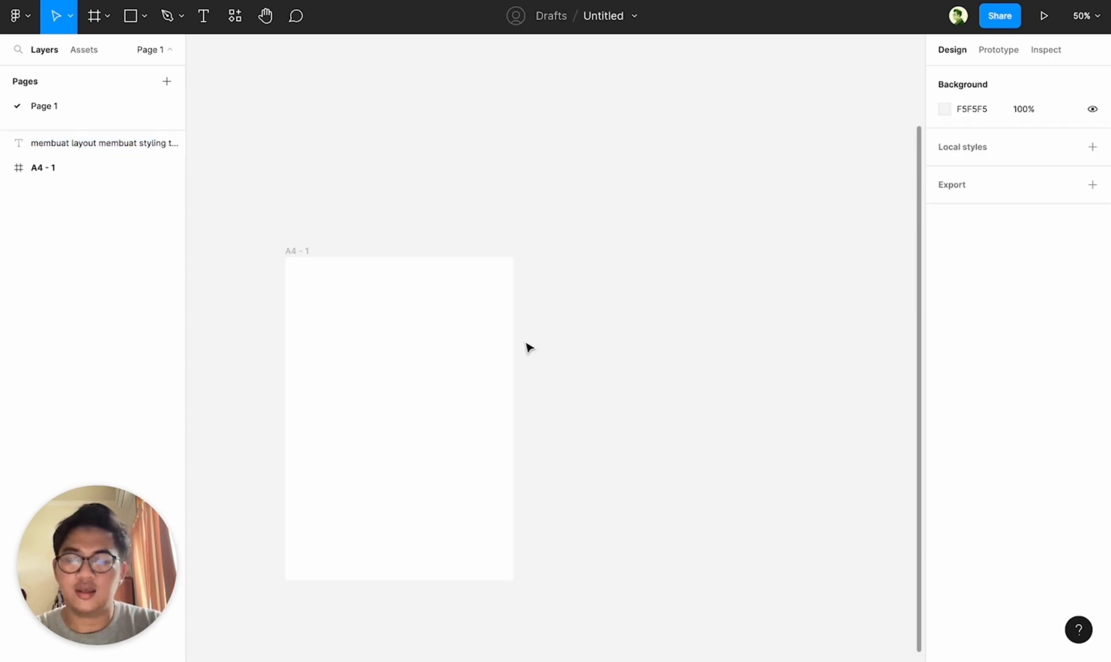
pyautogui.scroll(3, 529, 347)
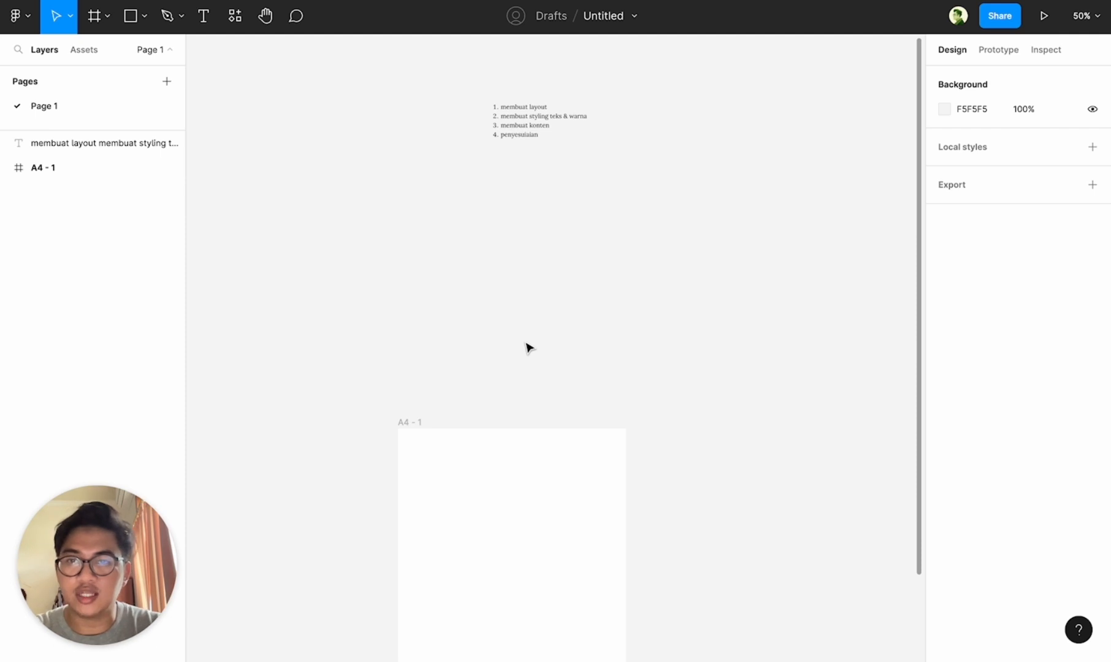
pyautogui.scroll(-2, 529, 348)
pyautogui.scroll(1, 528, 343)
pyautogui.moveTo(525, 116); pyautogui.dragTo(312, 458)
pyautogui.scroll(5, 312, 460)
pyautogui.scroll(-5, 313, 461)
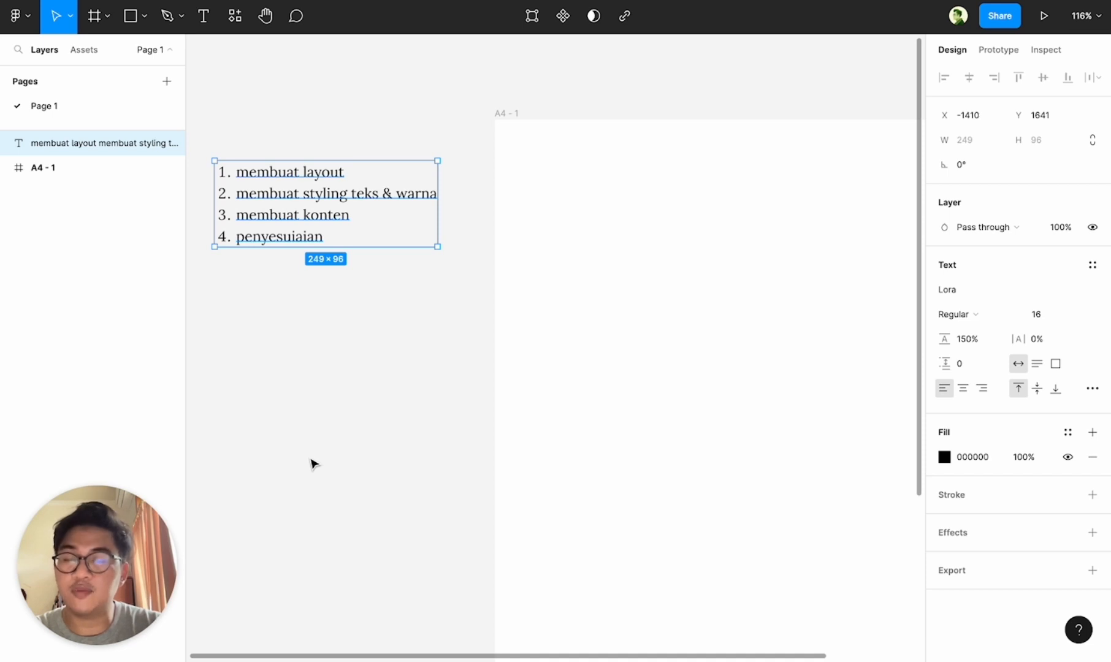
pyautogui.scroll(-2, 312, 464)
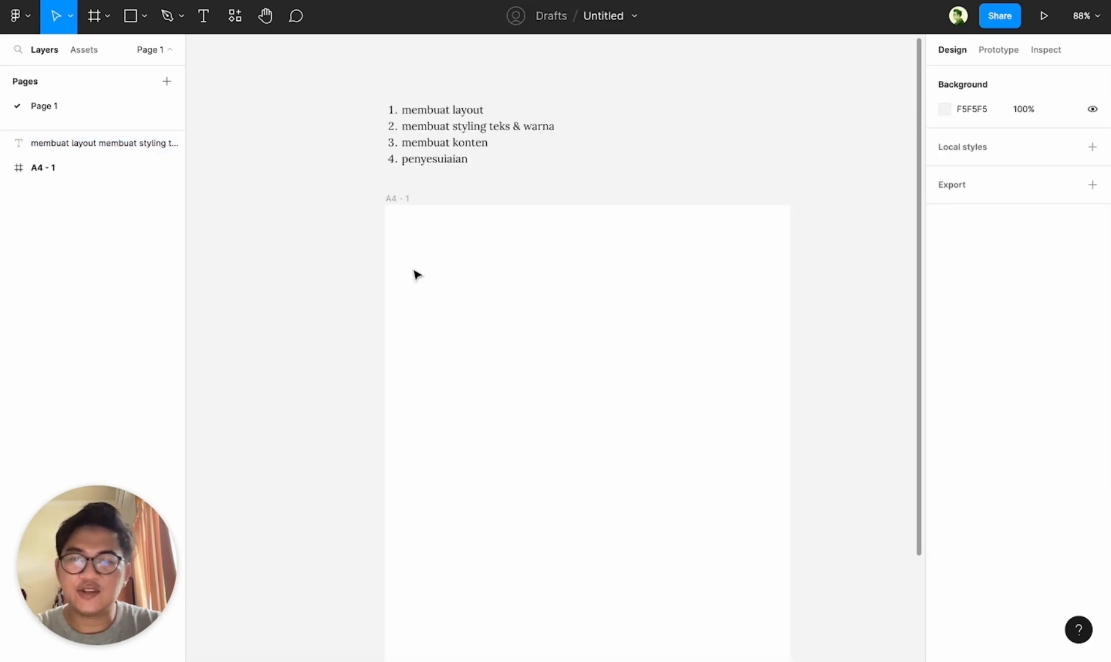
# - Add a layout grid to the A4 frame and change its type to Columns
pyautogui.click(405, 214)
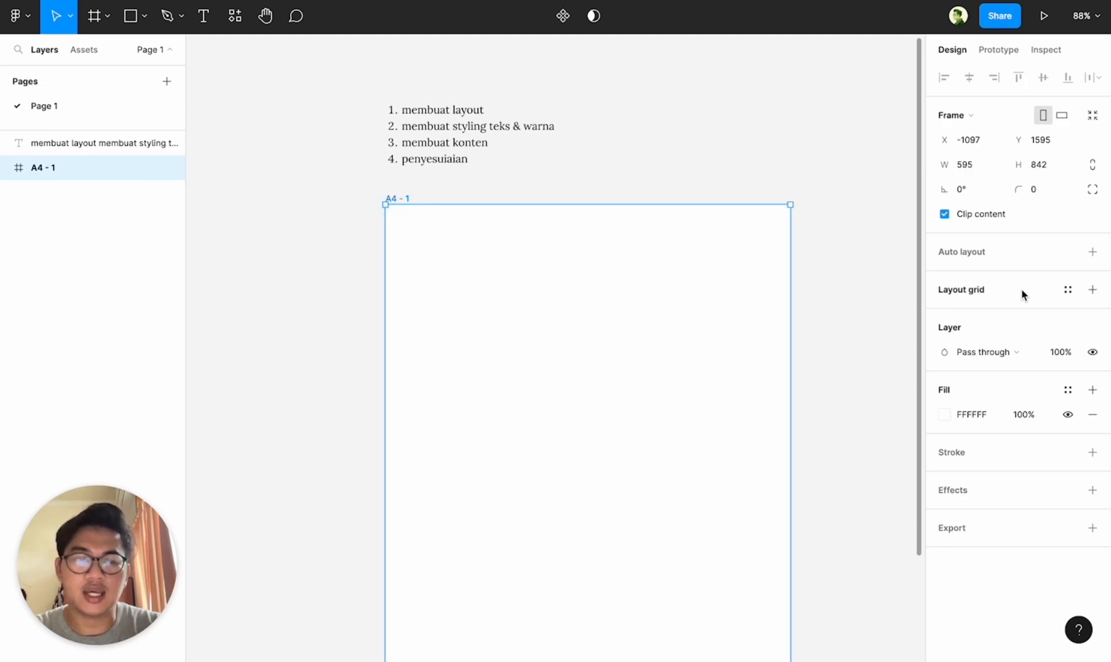
pyautogui.click(1093, 292)
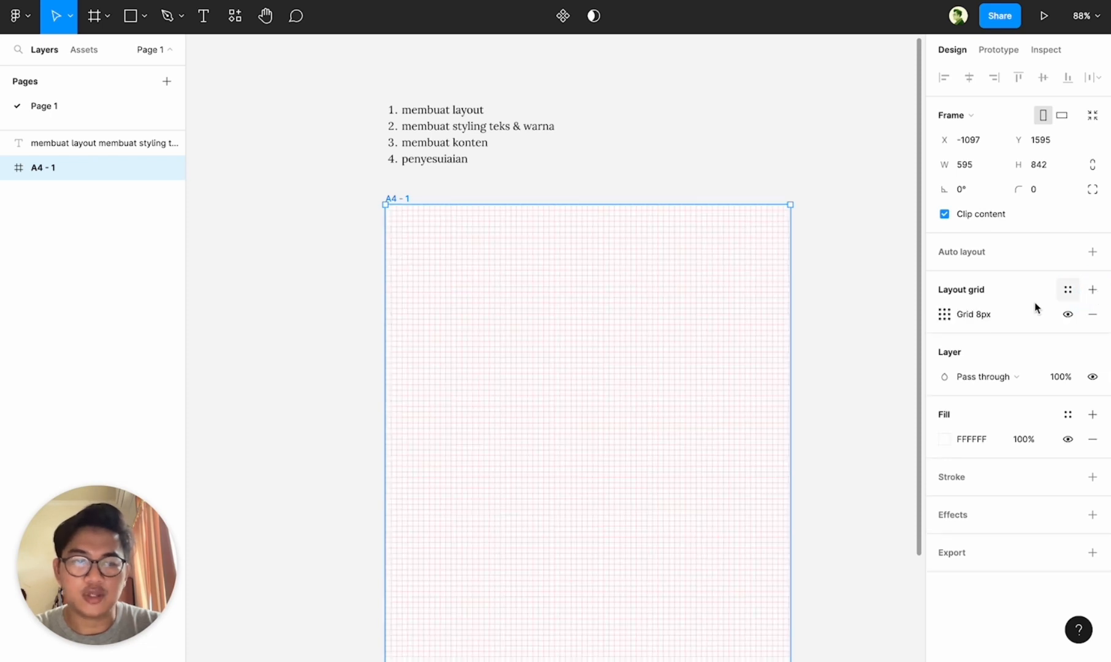
pyautogui.click(944, 314)
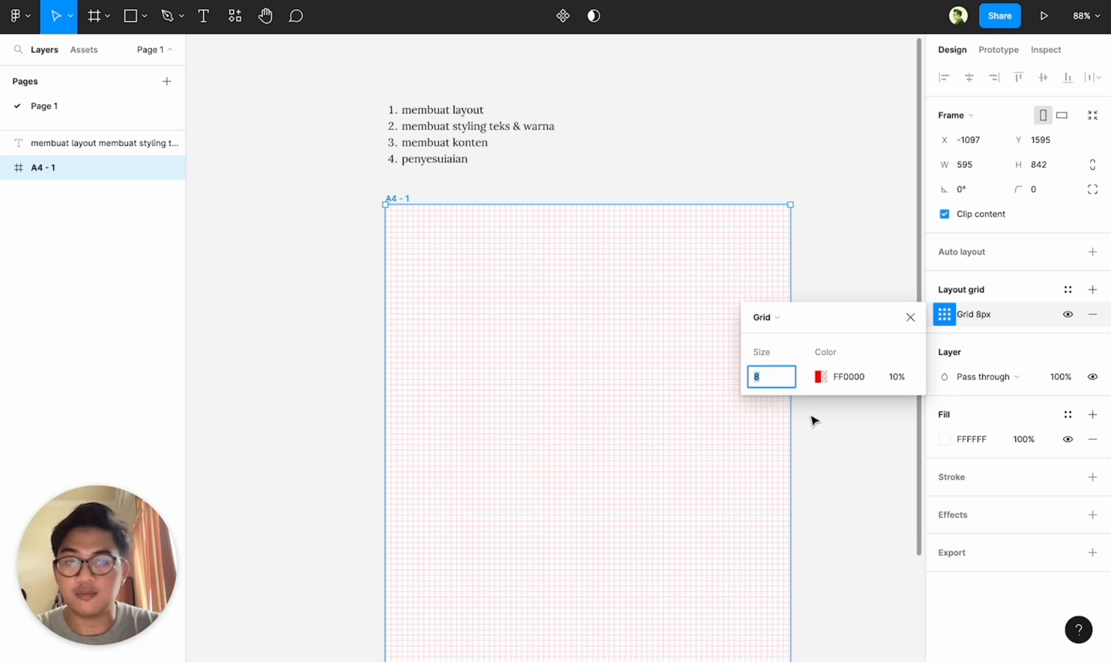
pyautogui.click(774, 320)
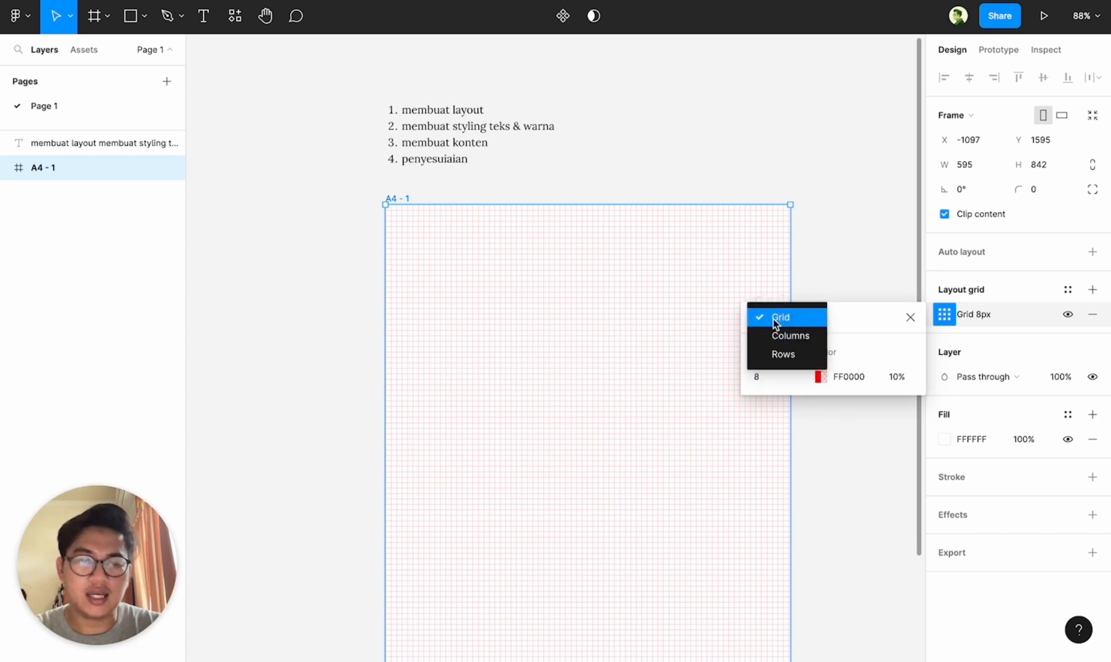
pyautogui.click(846, 319)
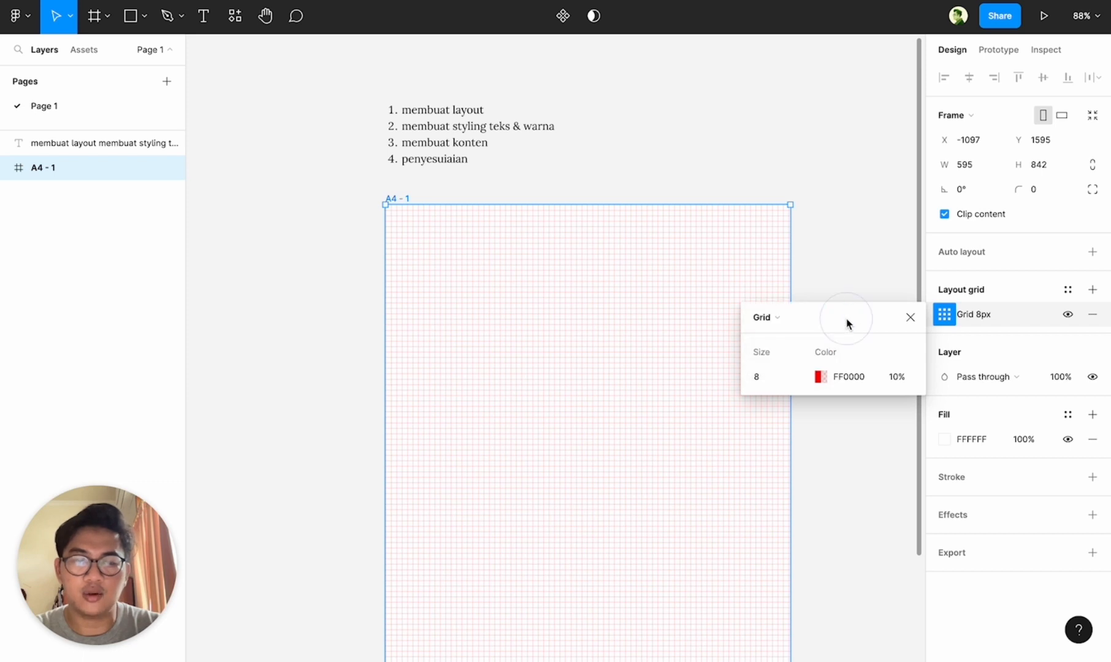
pyautogui.click(764, 319)
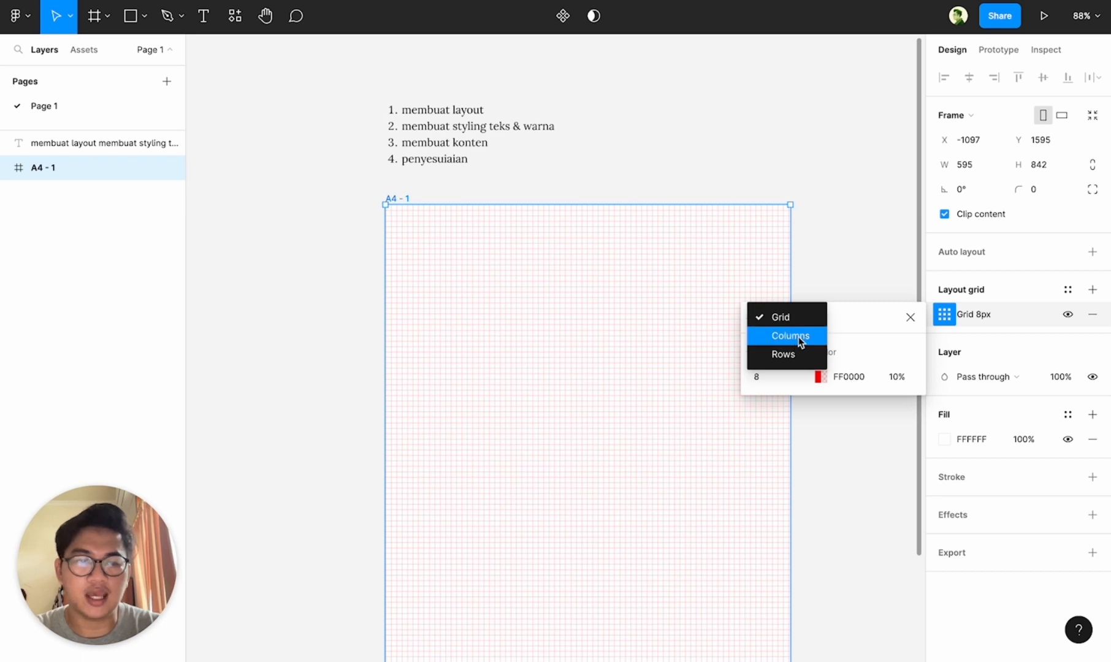
pyautogui.click(790, 336)
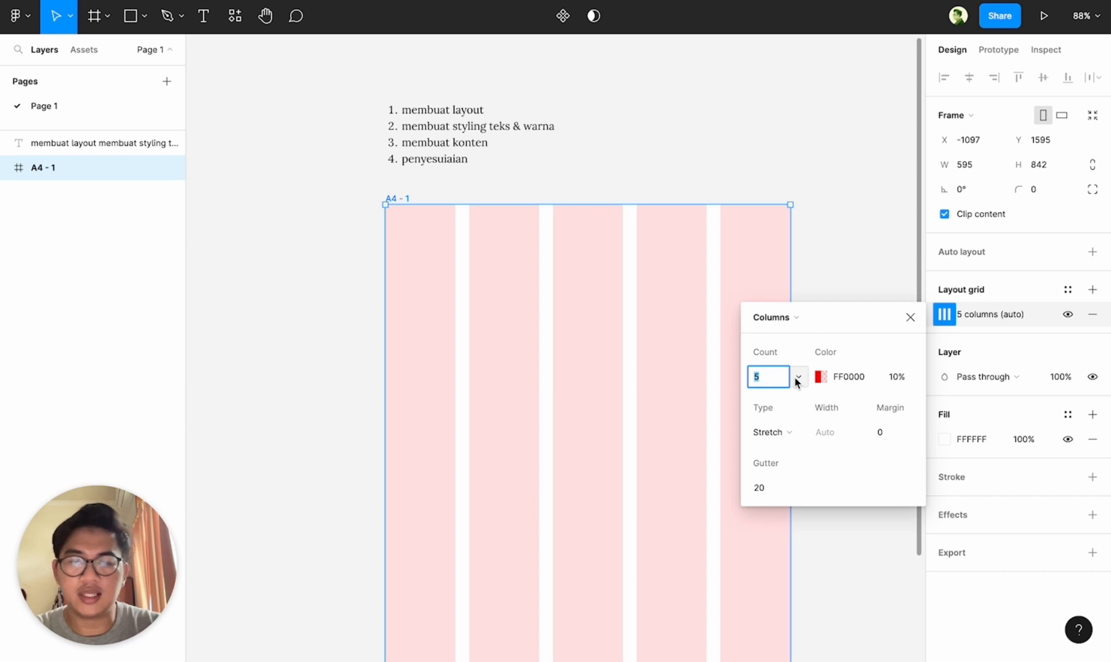
# - Set the A4 frame's column grid to a count of 1 with a margin of 64
pyautogui.write('1')
pyautogui.press('Return')
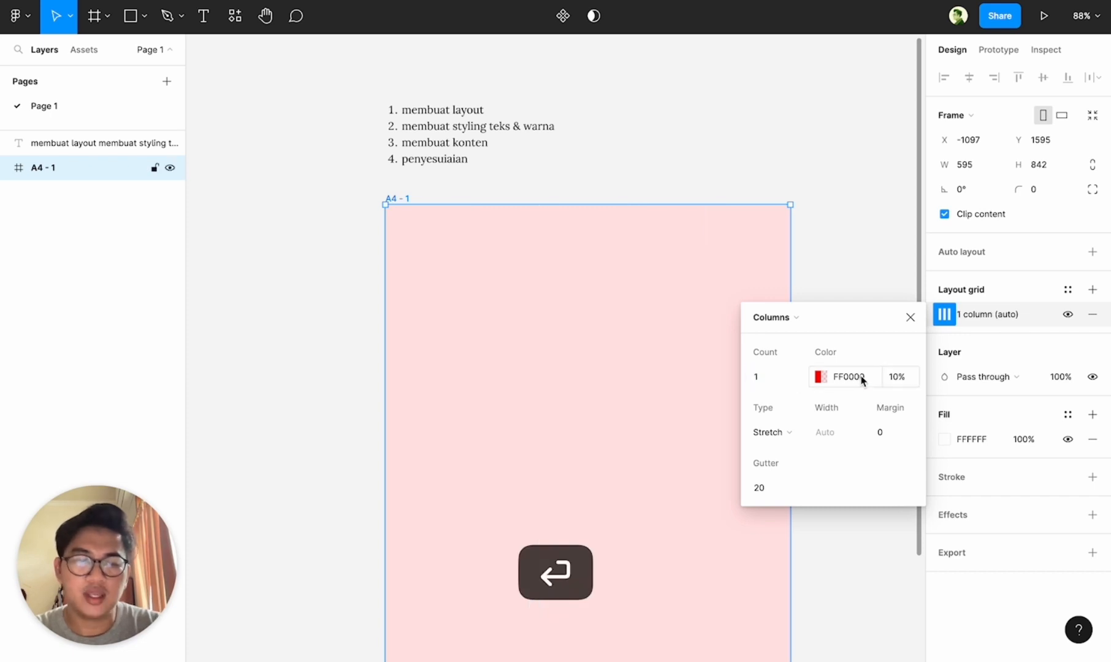
pyautogui.click(896, 433)
pyautogui.click(897, 433)
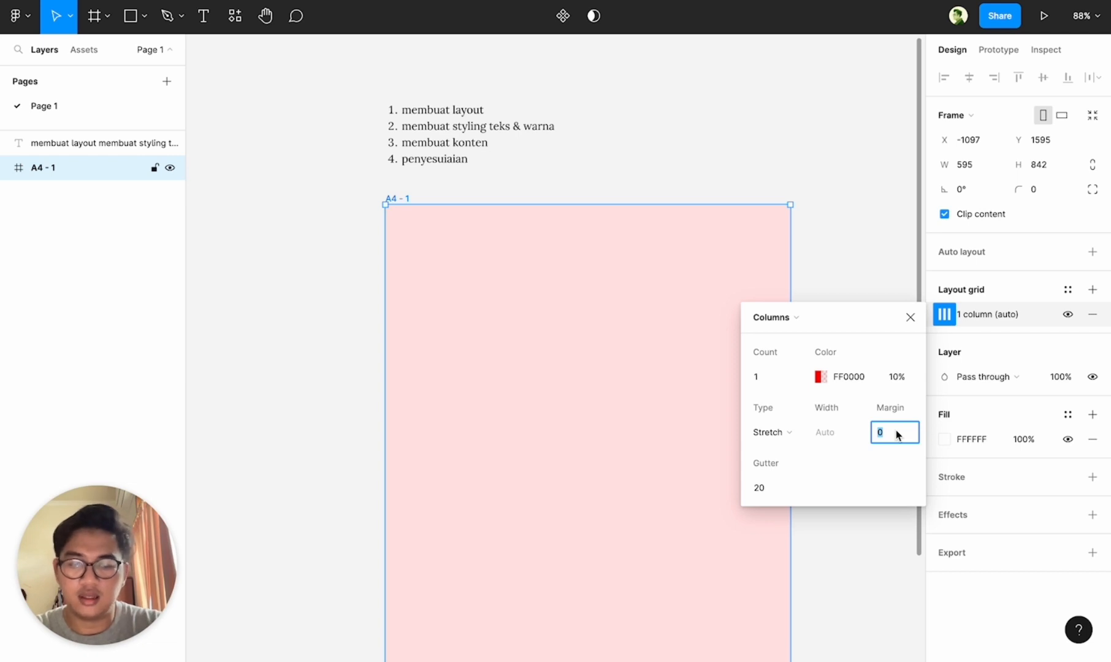
pyautogui.write('64')
pyautogui.press('Return')
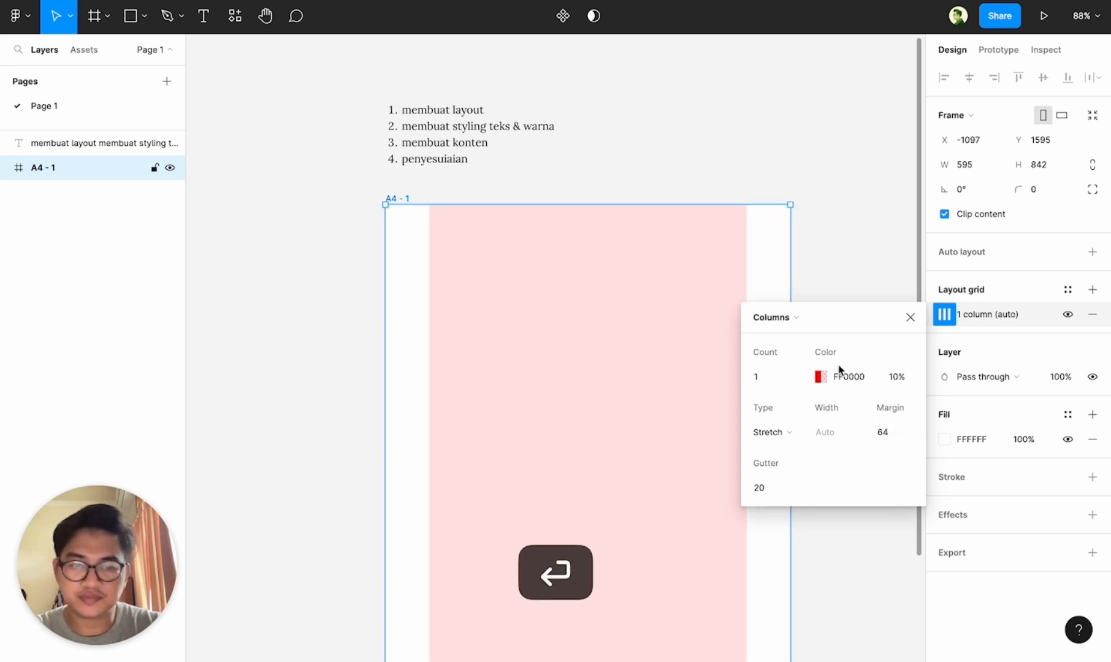
pyautogui.click(899, 440)
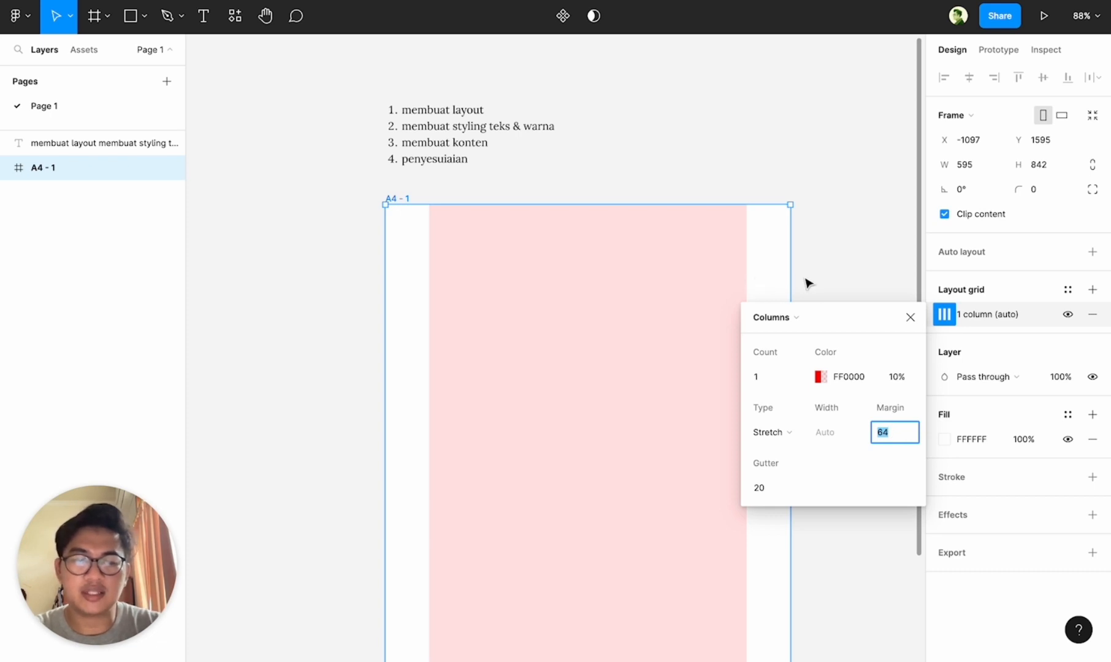
pyautogui.click(821, 174)
# - Review the margin setting of the A4 frame's column grid
pyautogui.scroll(-3, 728, 319)
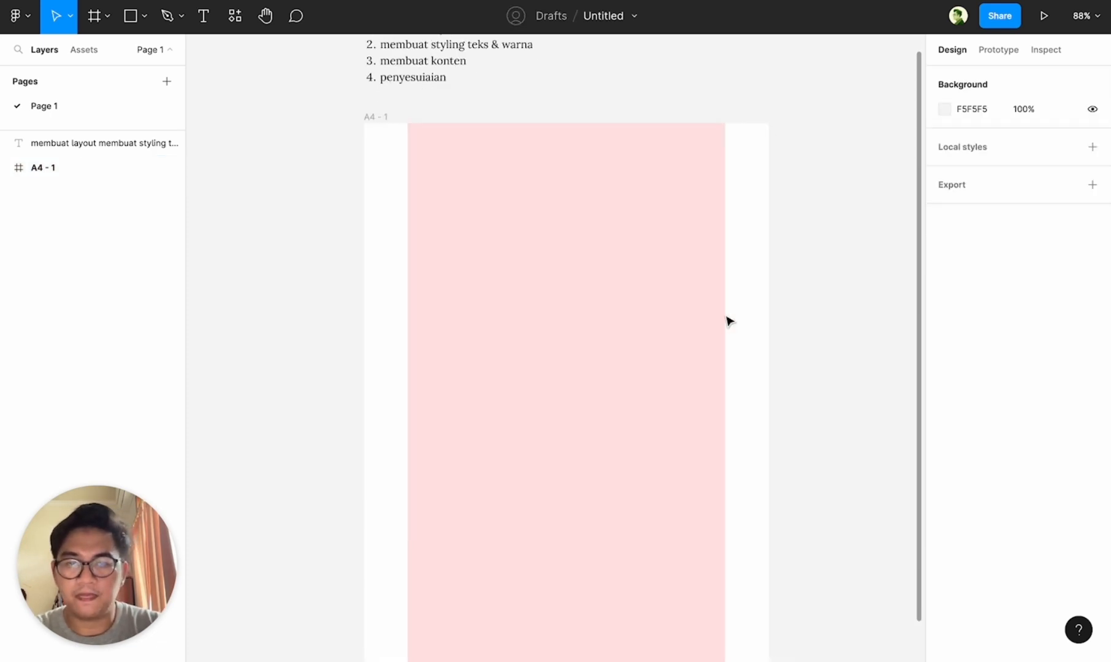
pyautogui.click(375, 118)
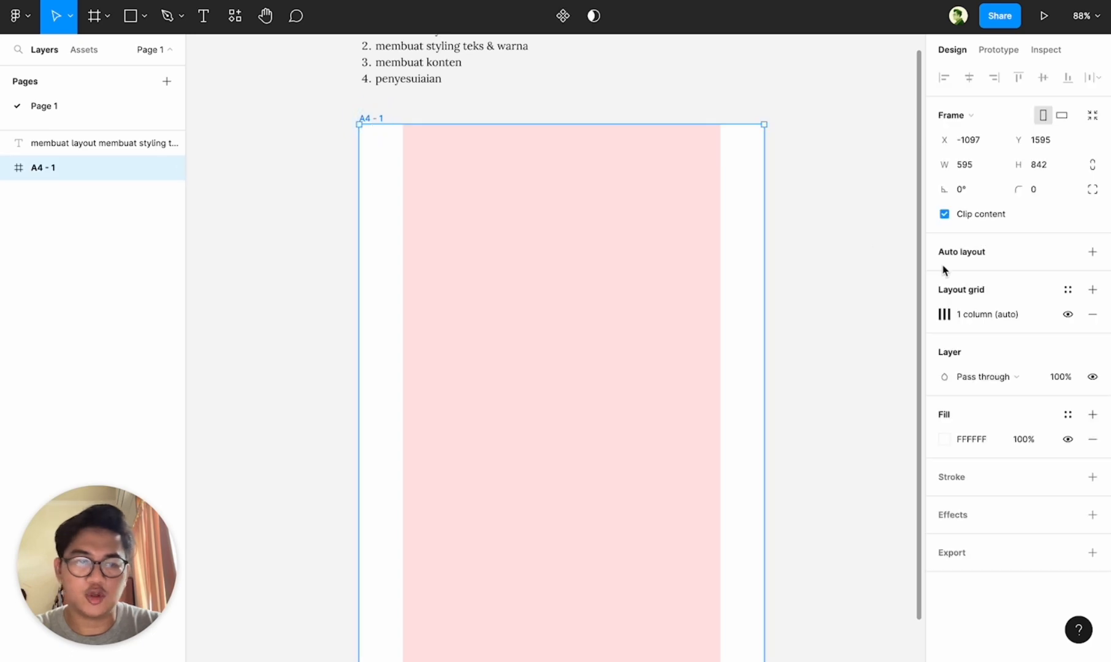
pyautogui.click(945, 315)
pyautogui.click(895, 433)
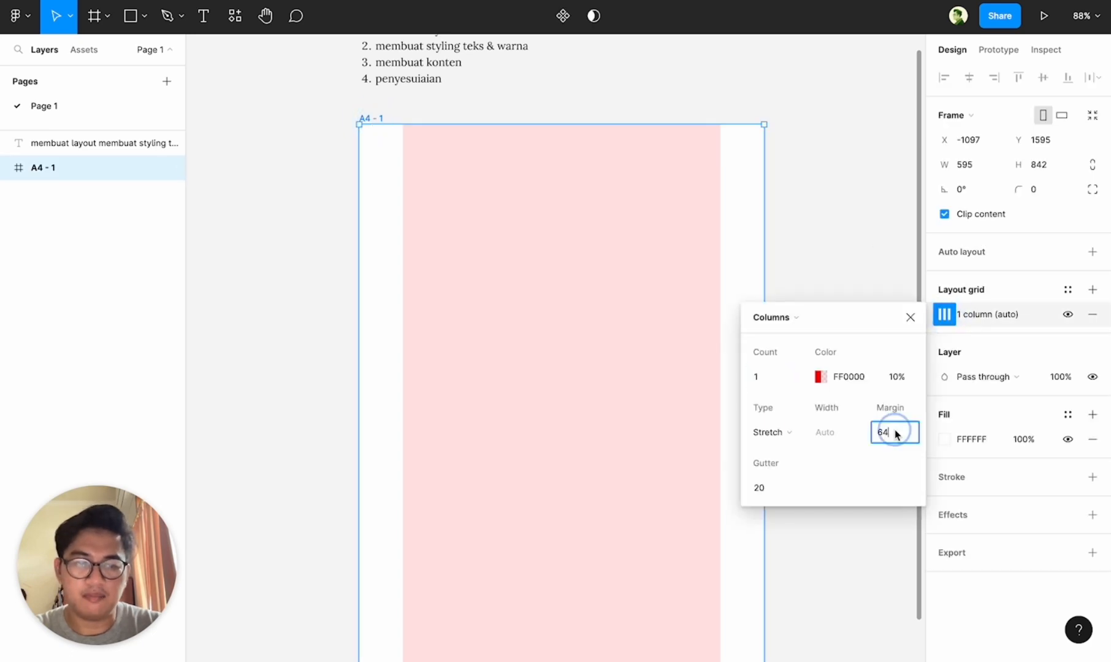
pyautogui.doubleClick(895, 433)
pyautogui.click(813, 249)
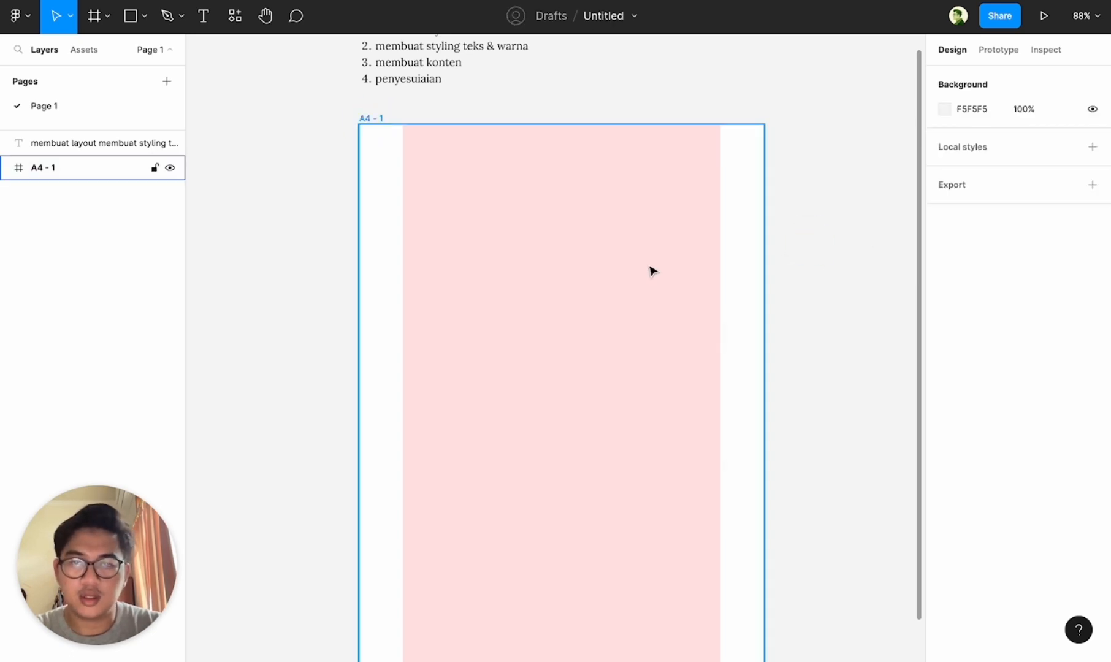
# - Add a second layout grid to the A4 frame and change its type to Rows
pyautogui.click(649, 267)
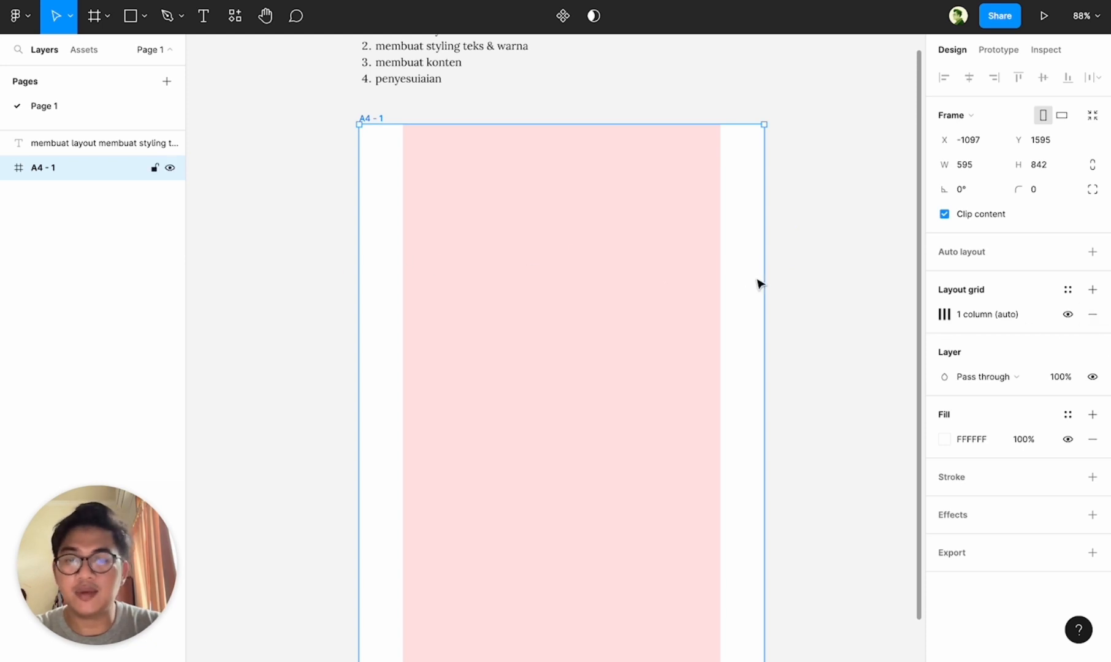
pyautogui.click(1093, 290)
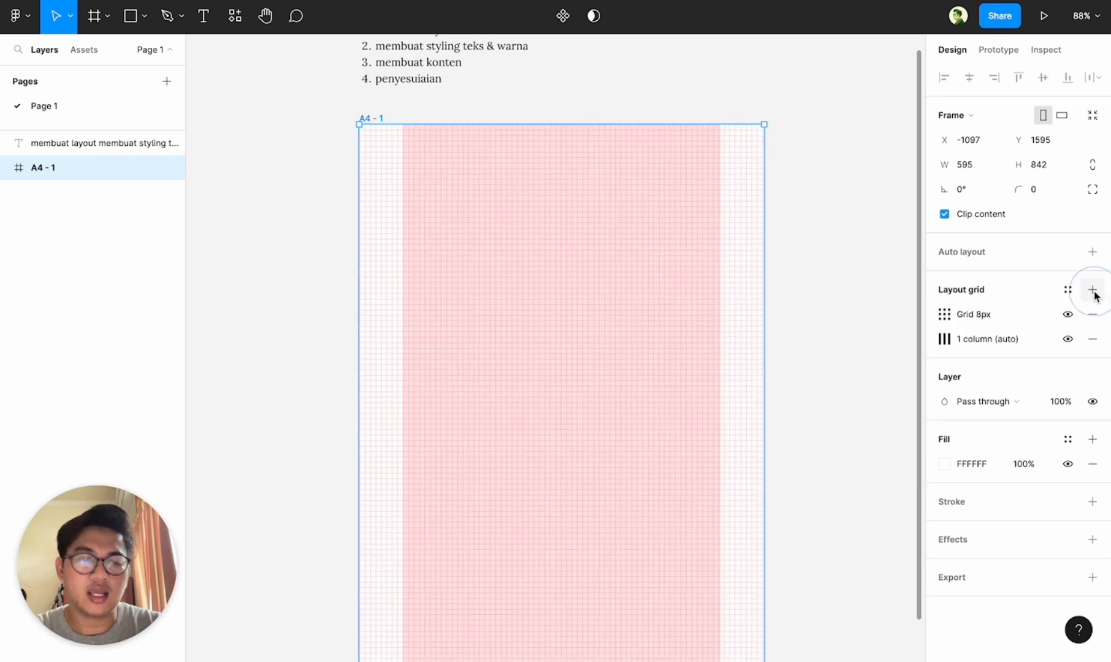
pyautogui.click(943, 313)
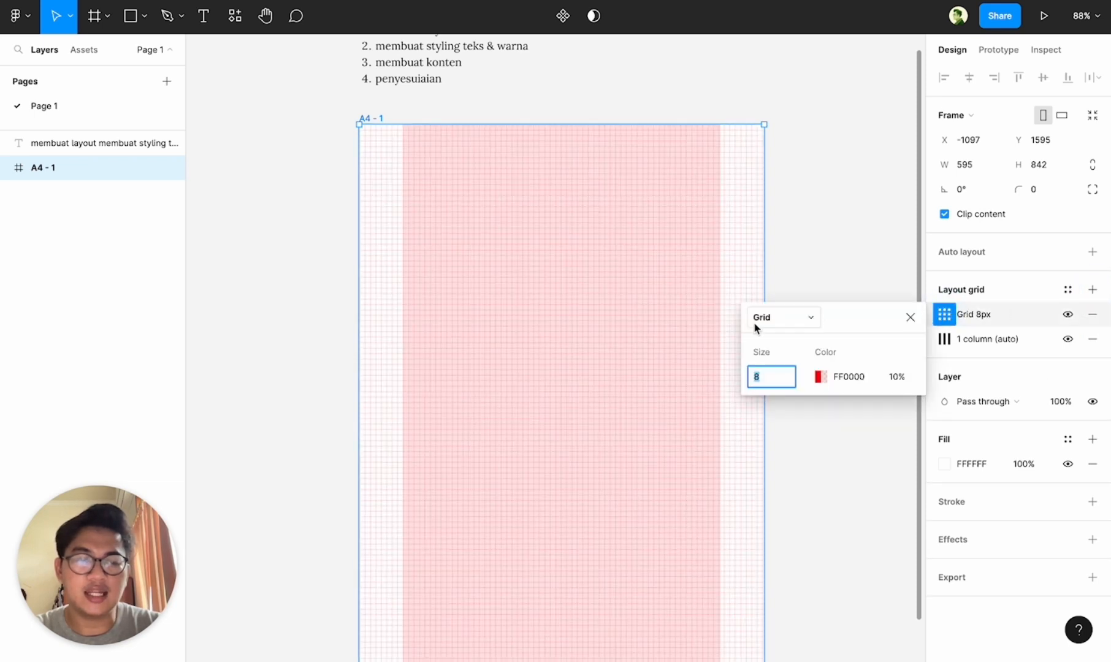
pyautogui.click(778, 318)
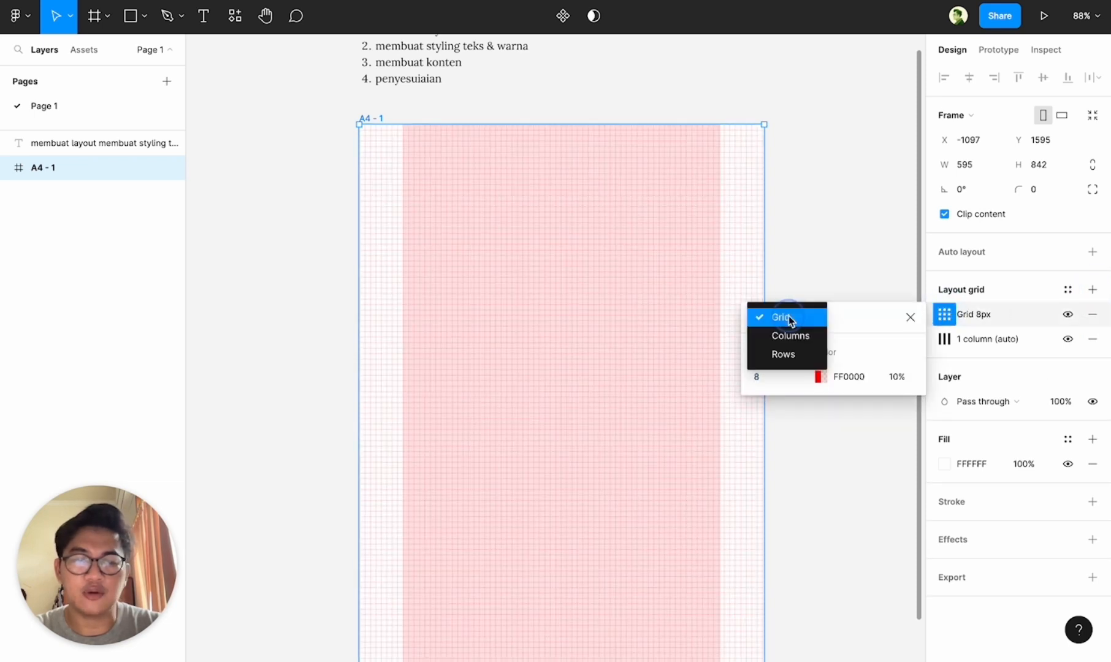
pyautogui.click(795, 354)
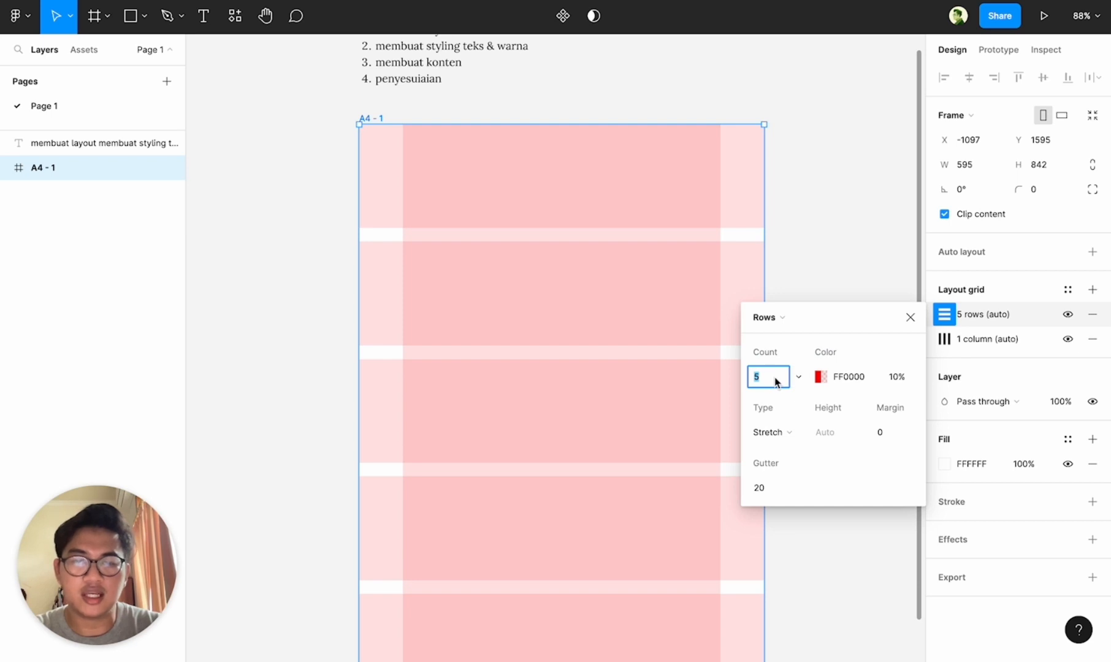
# - Set the A4 frame's row grid to a count of 1 with a margin of 64
pyautogui.scroll(-3, 603, 361)
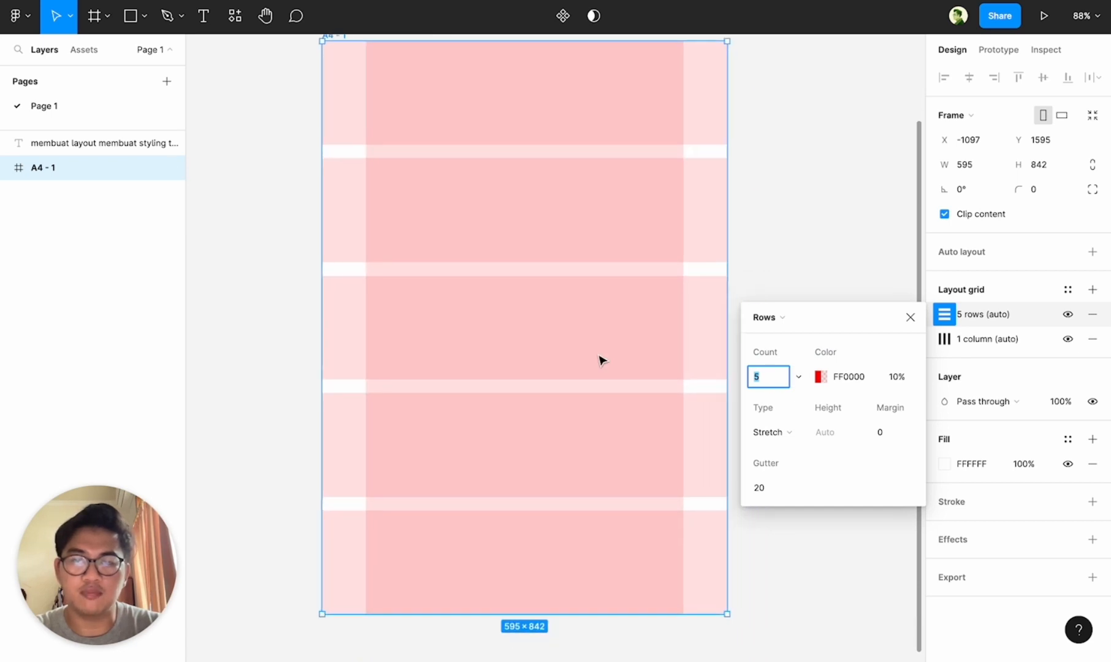
pyautogui.write('1')
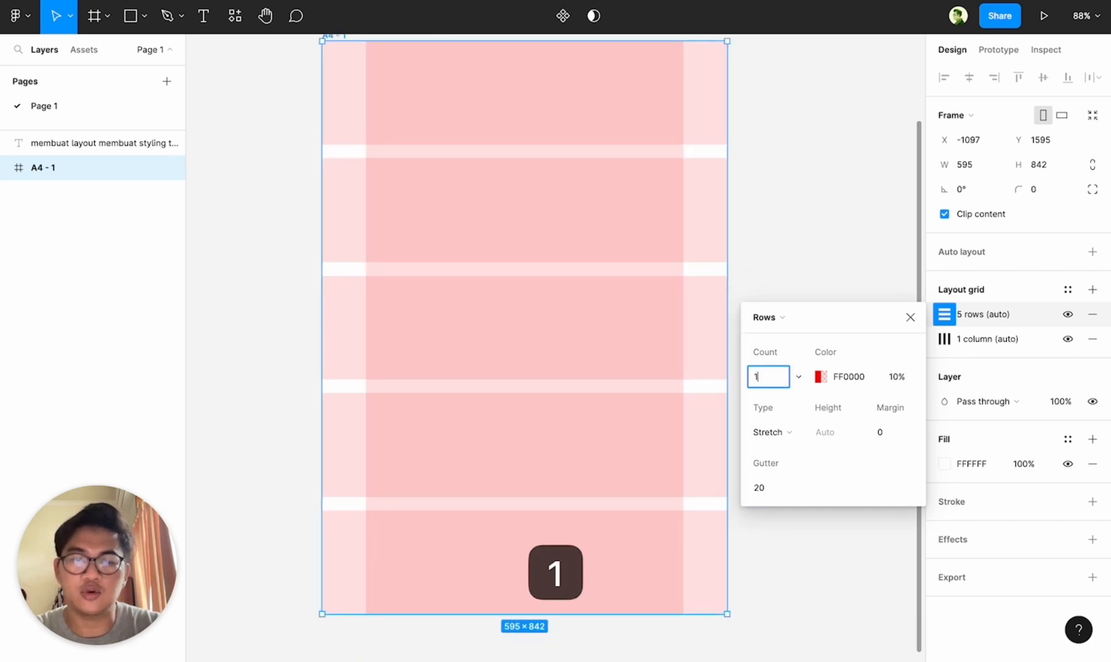
pyautogui.press('Return')
pyautogui.click(895, 436)
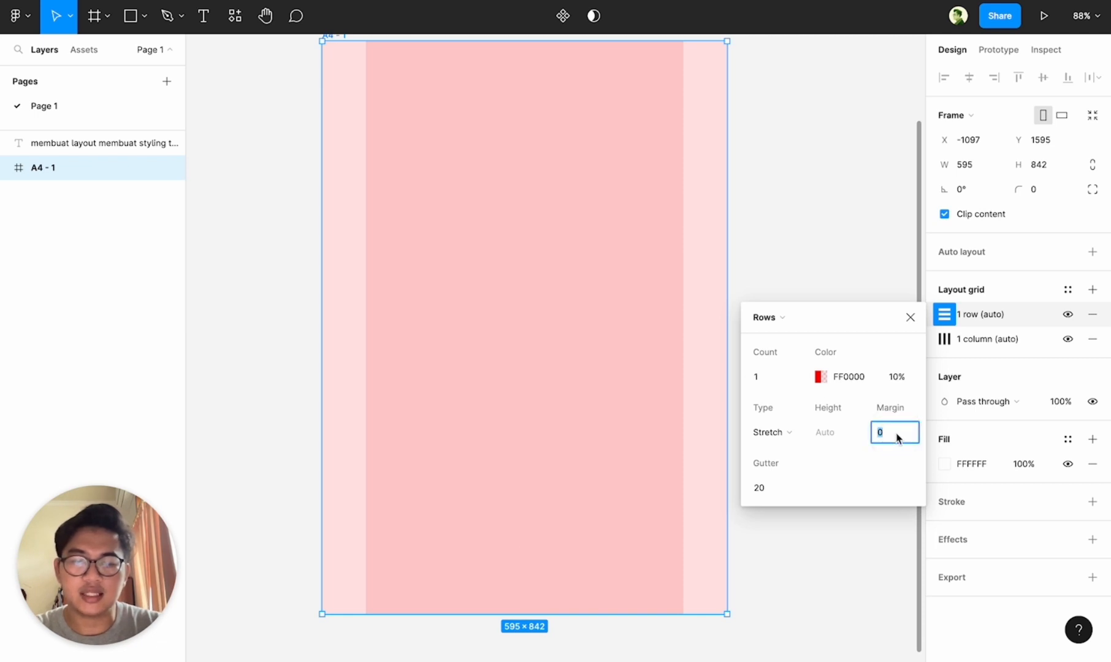
pyautogui.write('64')
pyautogui.press('Return')
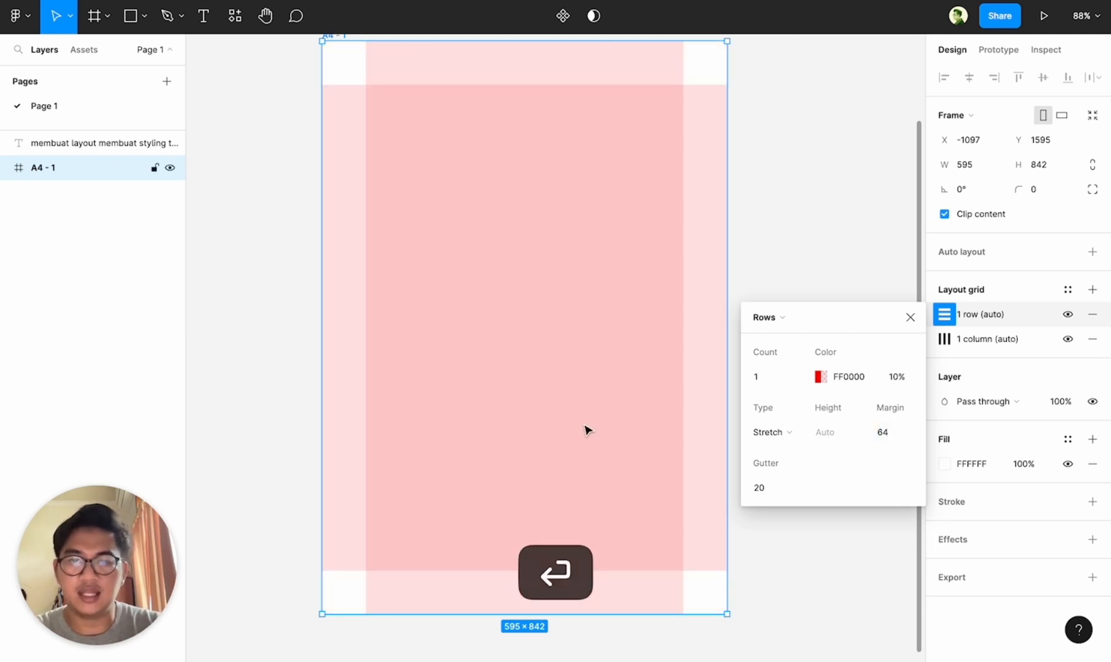
pyautogui.scroll(2, 587, 430)
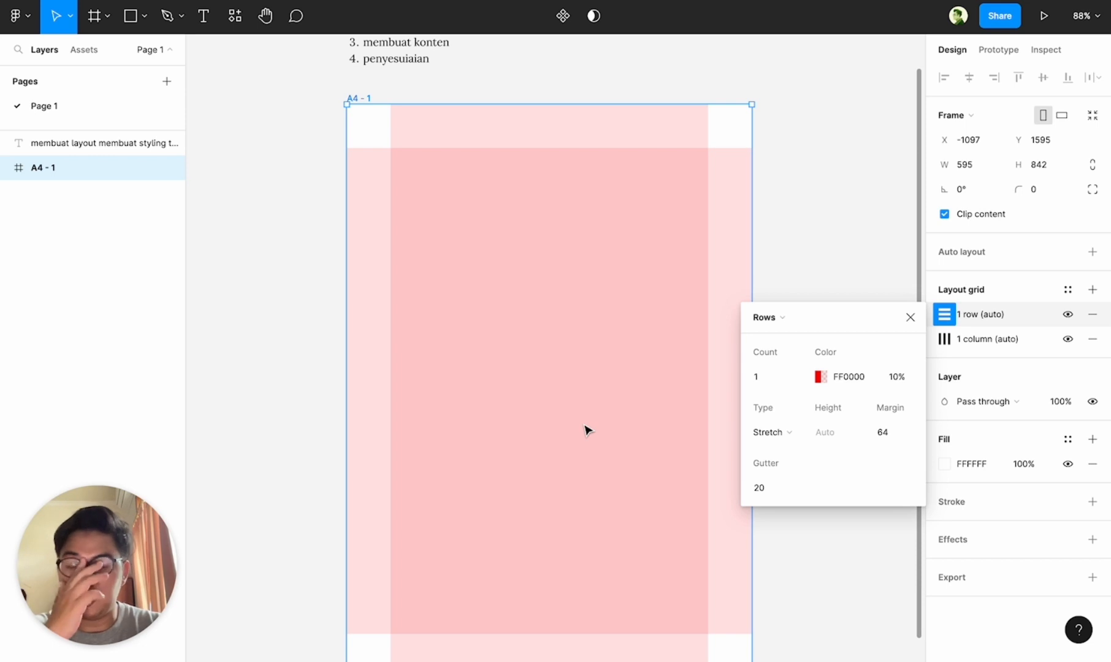
pyautogui.click(698, 249)
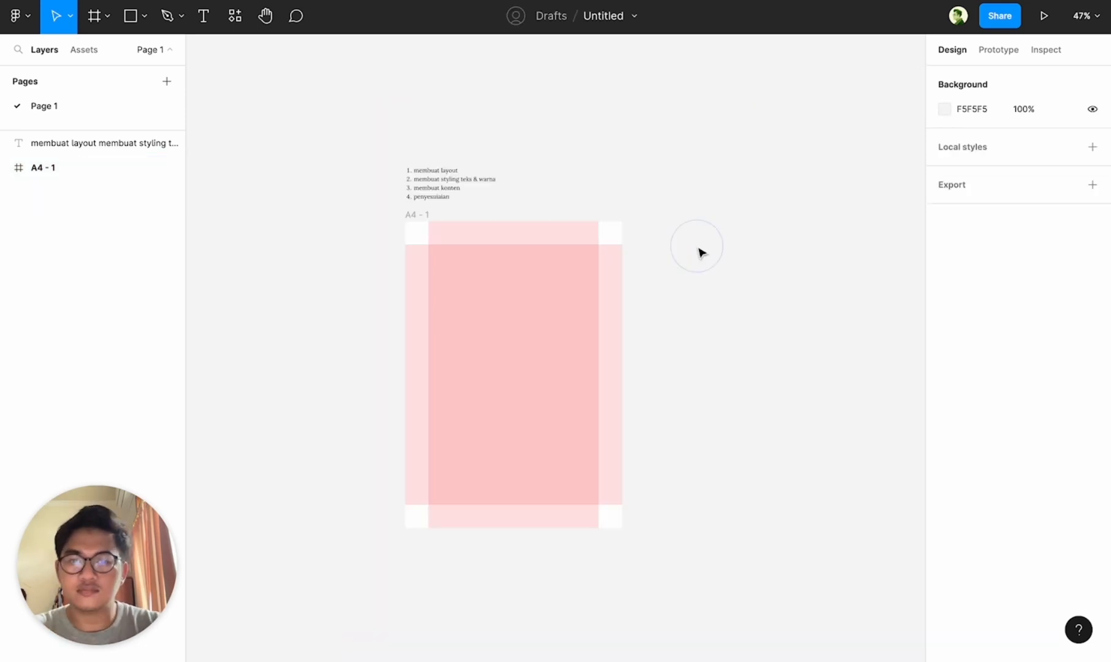
# - Duplicate the A4 - 1 frame and place the copy to its right and slightly lower, at about X -194, Y 1797
pyautogui.scroll(-2, 699, 251)
pyautogui.scroll(3, 700, 251)
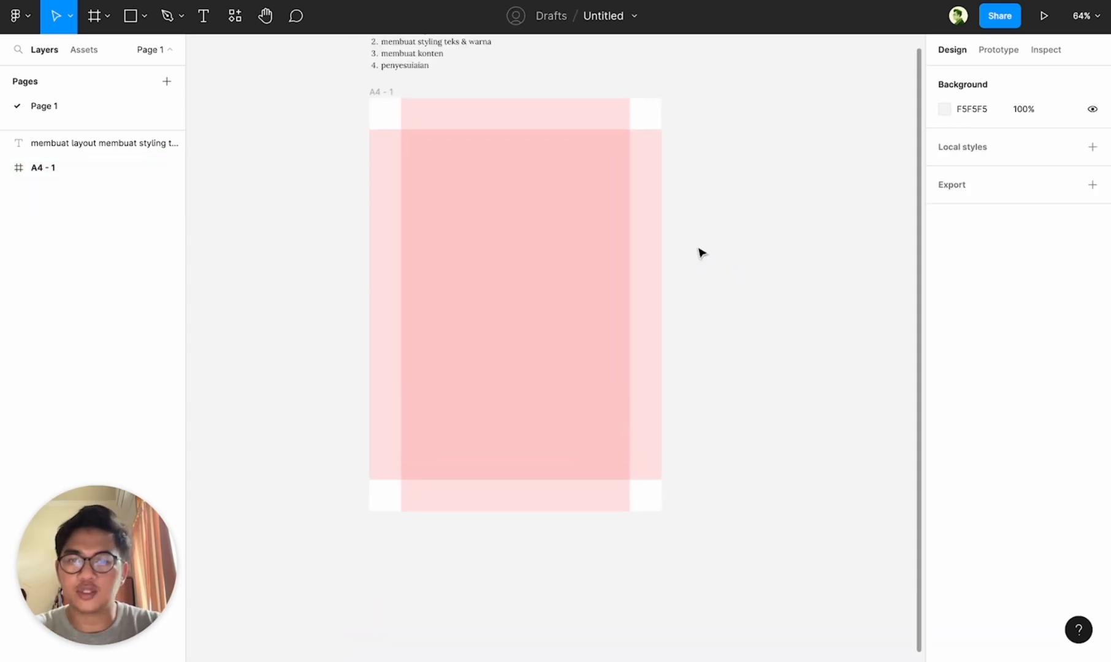
pyautogui.scroll(1, 700, 250)
pyautogui.click(399, 109)
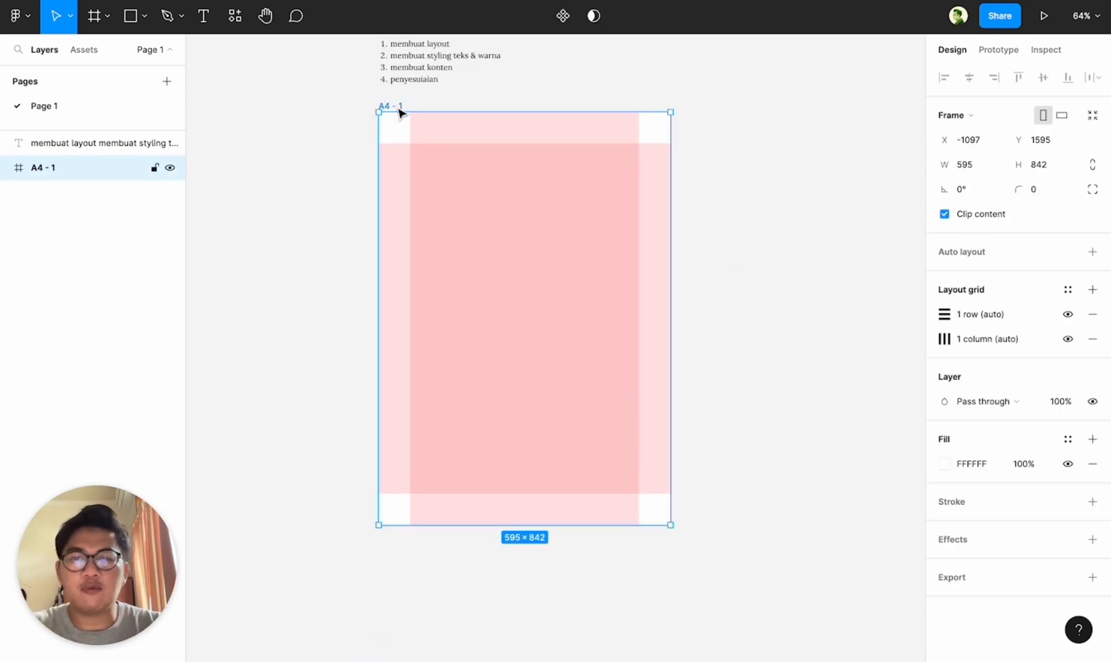
pyautogui.scroll(3, 399, 112)
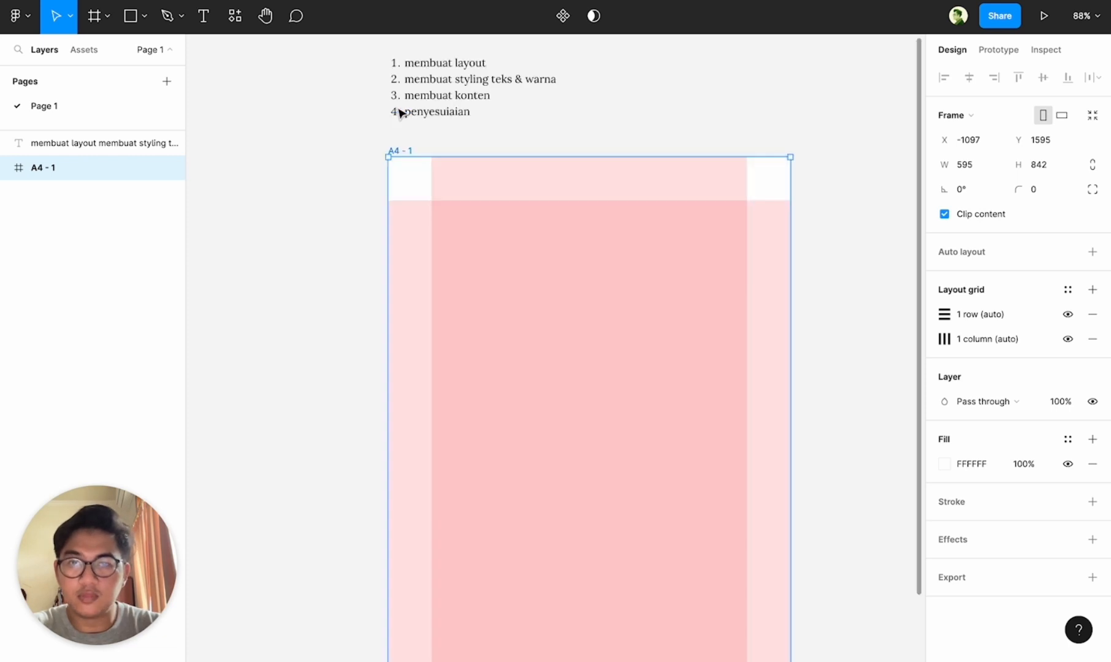
pyautogui.scroll(-4, 449, 203)
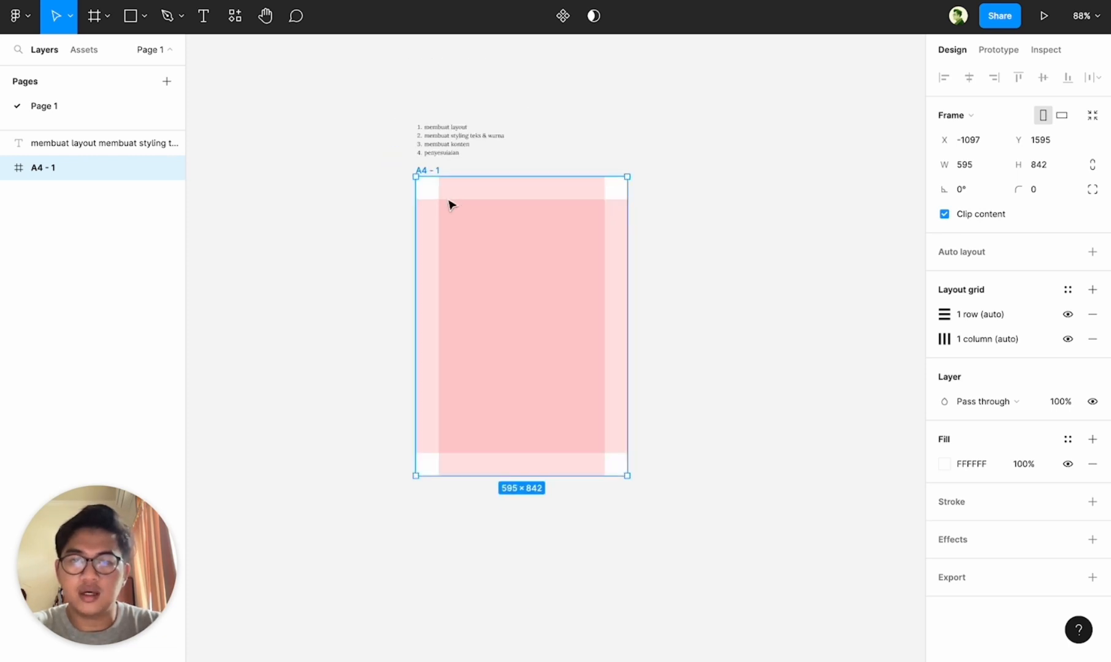
pyautogui.press('alt')
pyautogui.moveTo(439, 175); pyautogui.dragTo(737, 244)
pyautogui.scroll(2, 446, 237)
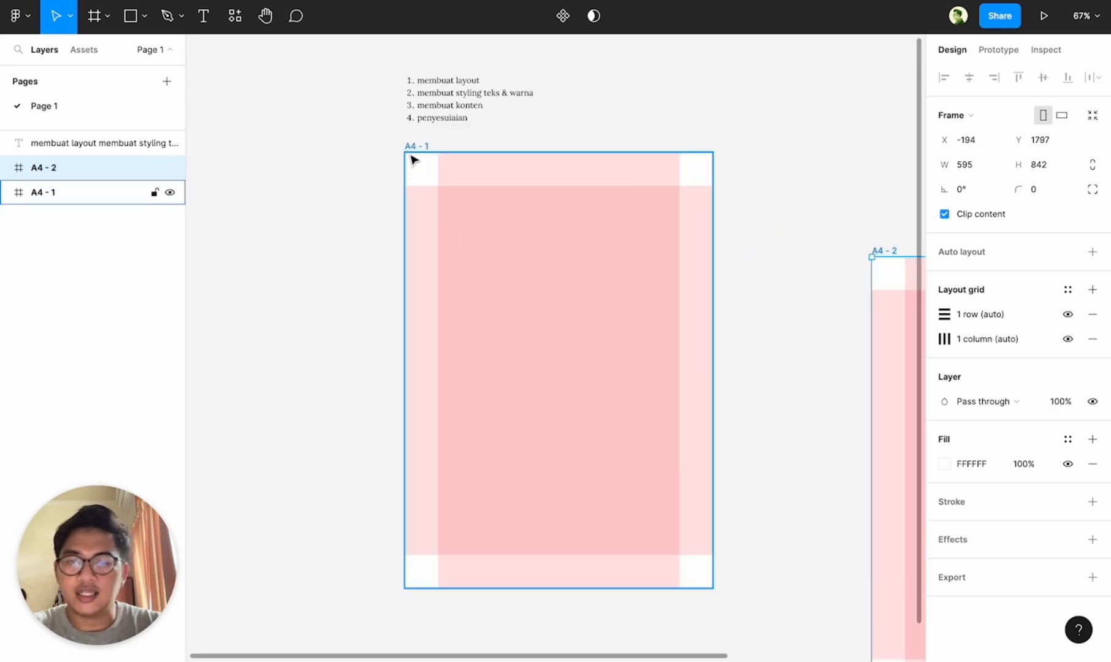
pyautogui.scroll(-2, 489, 191)
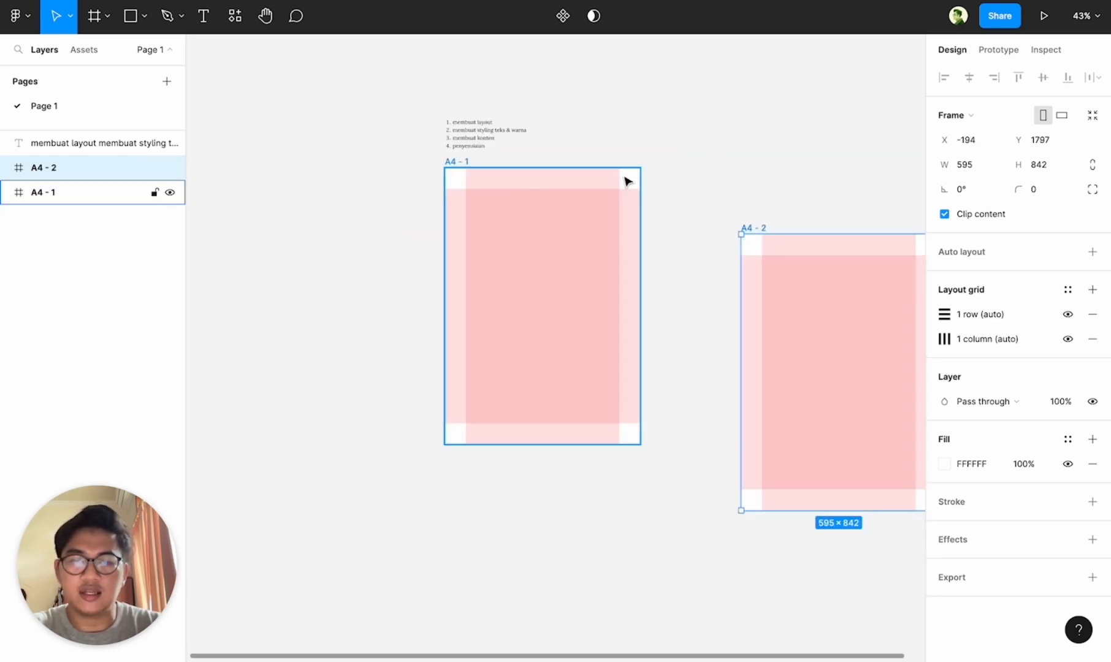
# - Duplicate the A4 - 2 frame and place the copy level with it, just to its right at about X 420
pyautogui.hscroll(5, 632, 315)
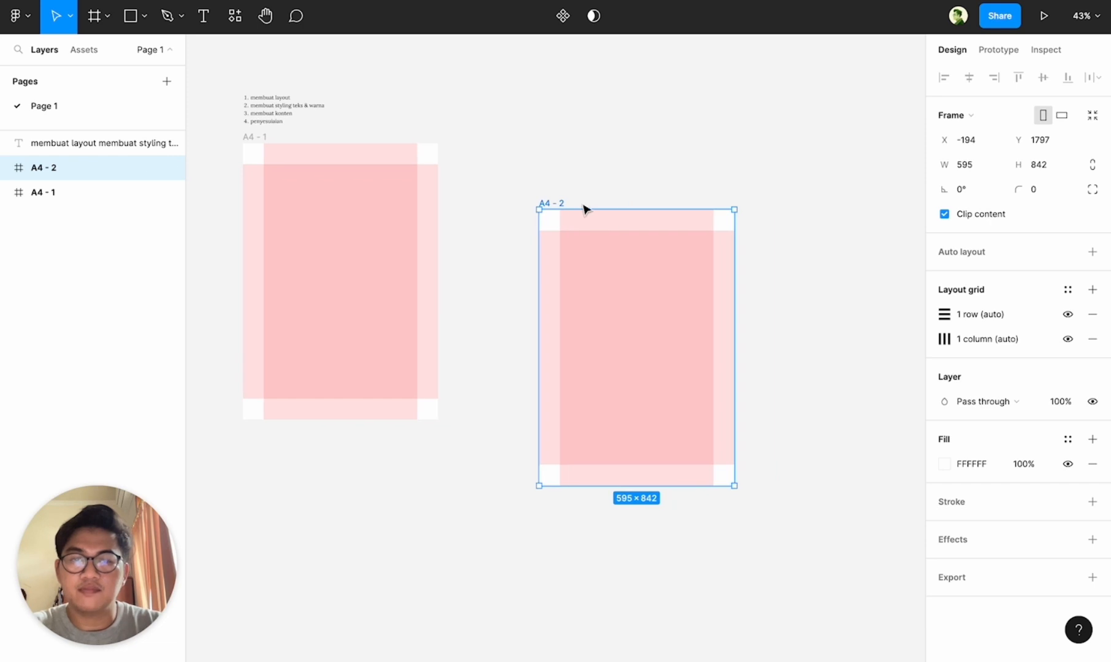
pyautogui.moveTo(563, 203); pyautogui.dragTo(763, 212)
pyautogui.scroll(3, 487, 208)
pyautogui.press('Escape')
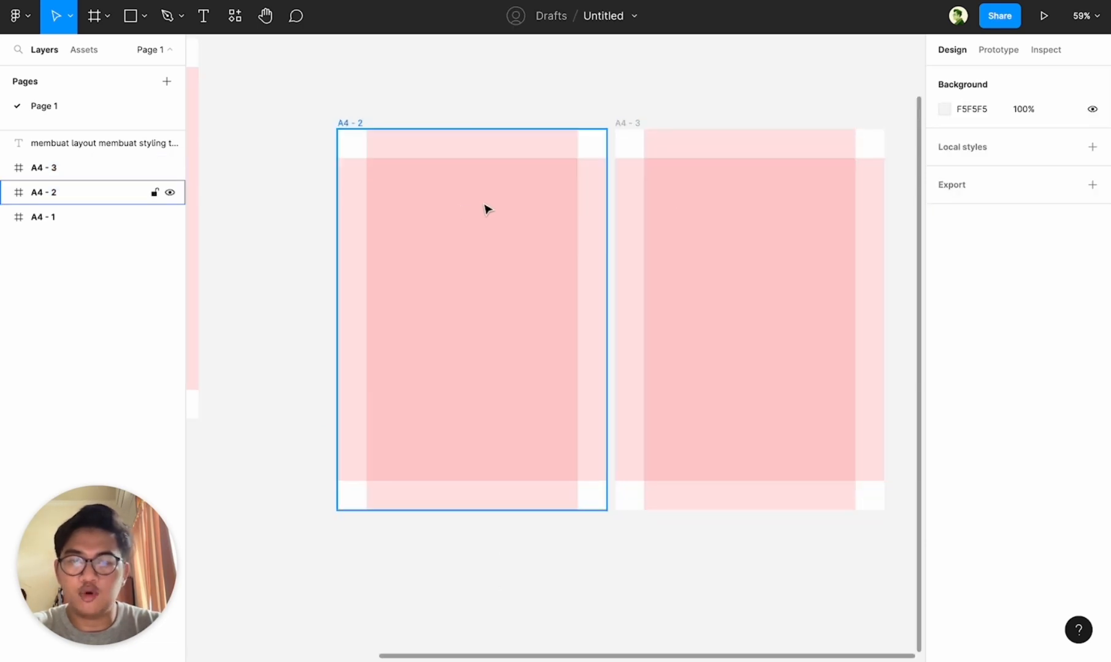
# - Inspect the column grid settings of the A4 - 3 frame and compare the two side-by-side pages
pyautogui.click(674, 206)
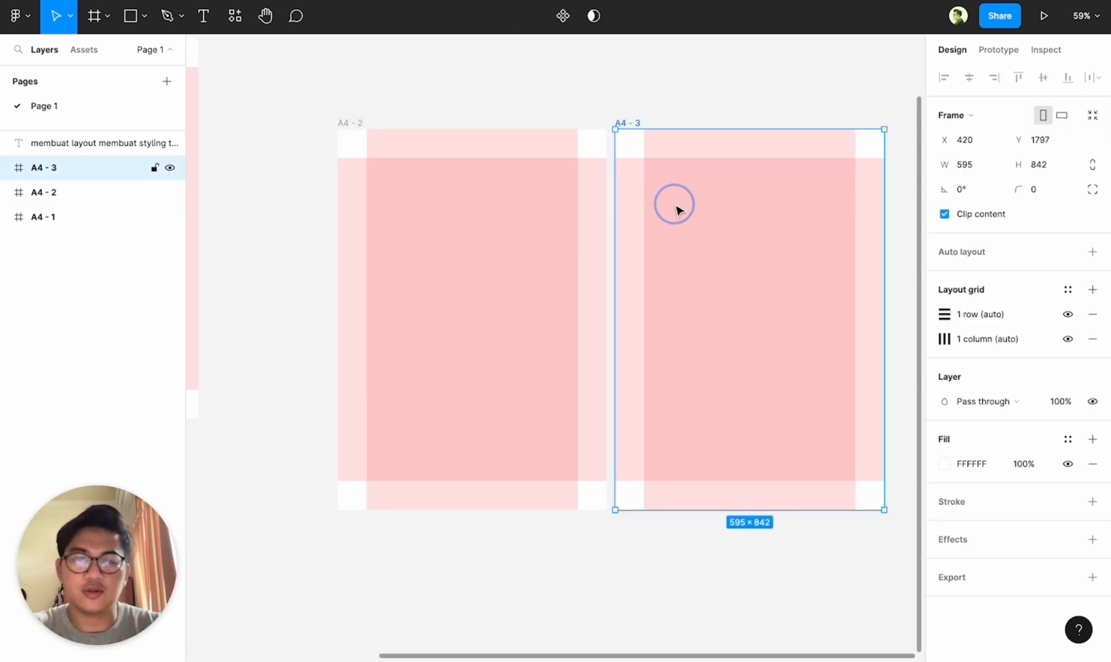
pyautogui.click(945, 338)
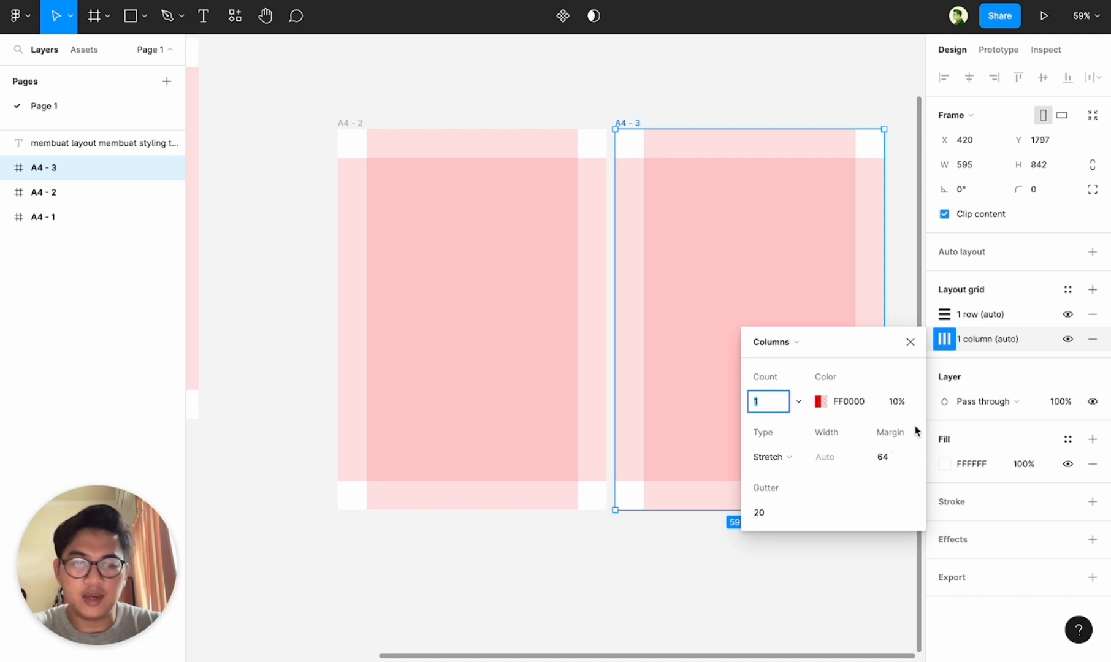
pyautogui.hscroll(2, 915, 431)
pyautogui.click(344, 124)
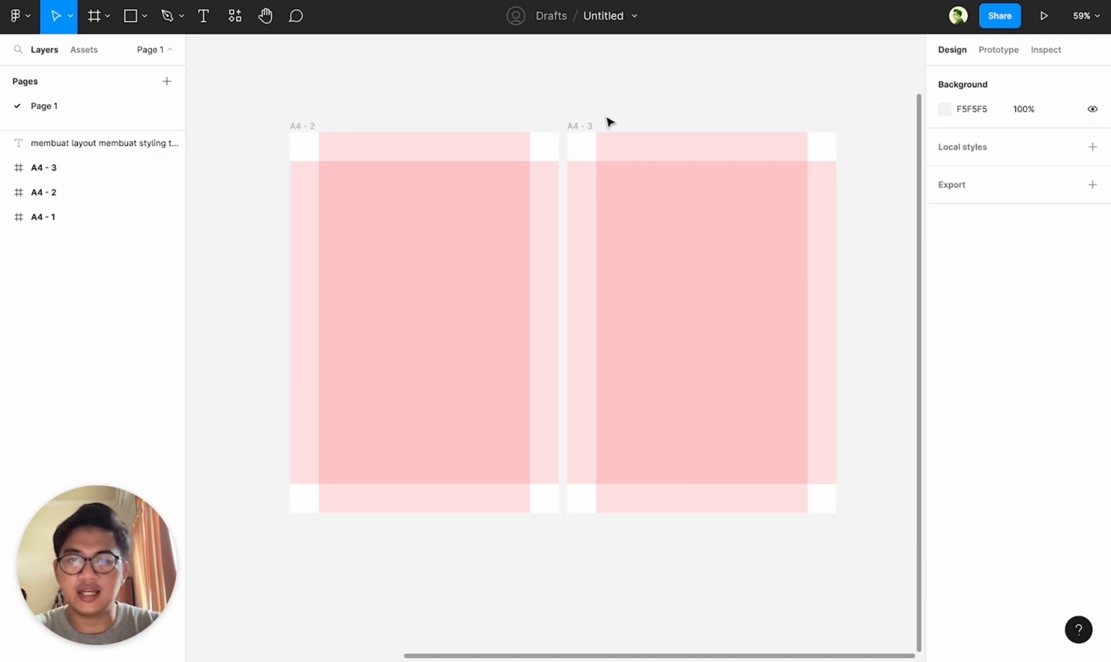
pyautogui.click(305, 126)
pyautogui.click(420, 104)
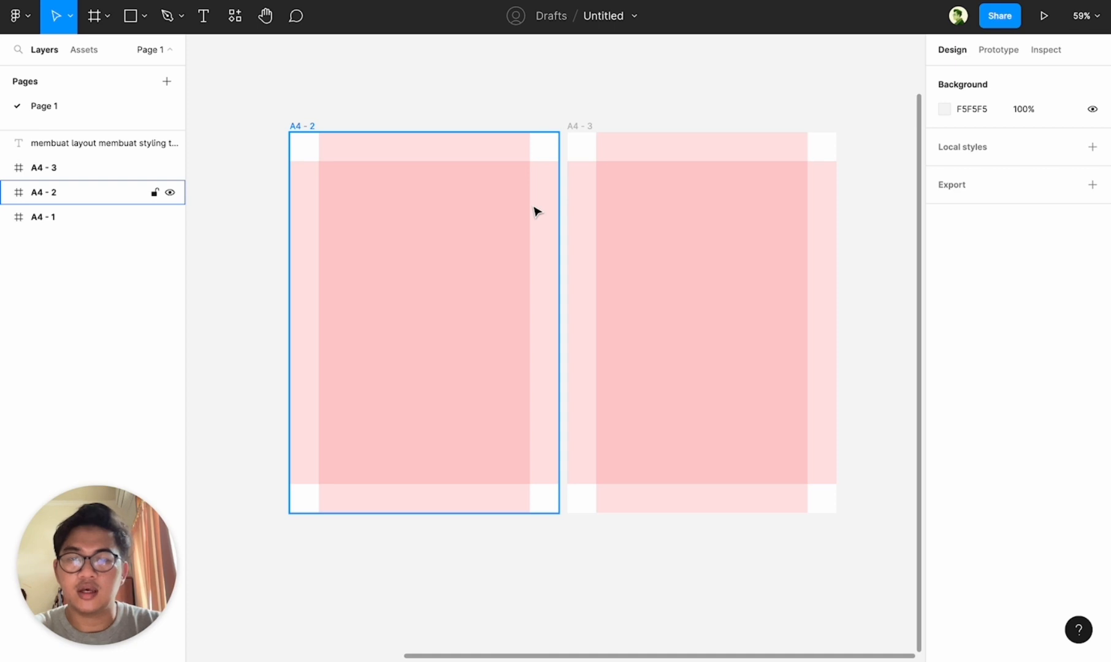
# - Widen the A4 - 2 frame's column grid margin, trying 80 and settling on 120
pyautogui.click(303, 125)
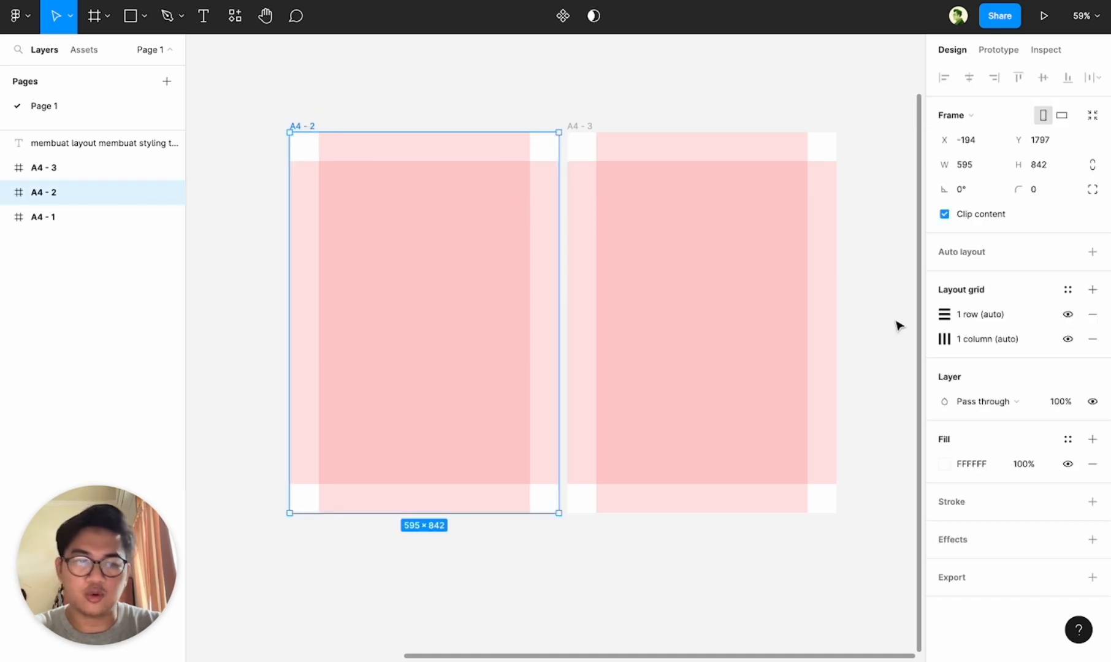
pyautogui.click(945, 315)
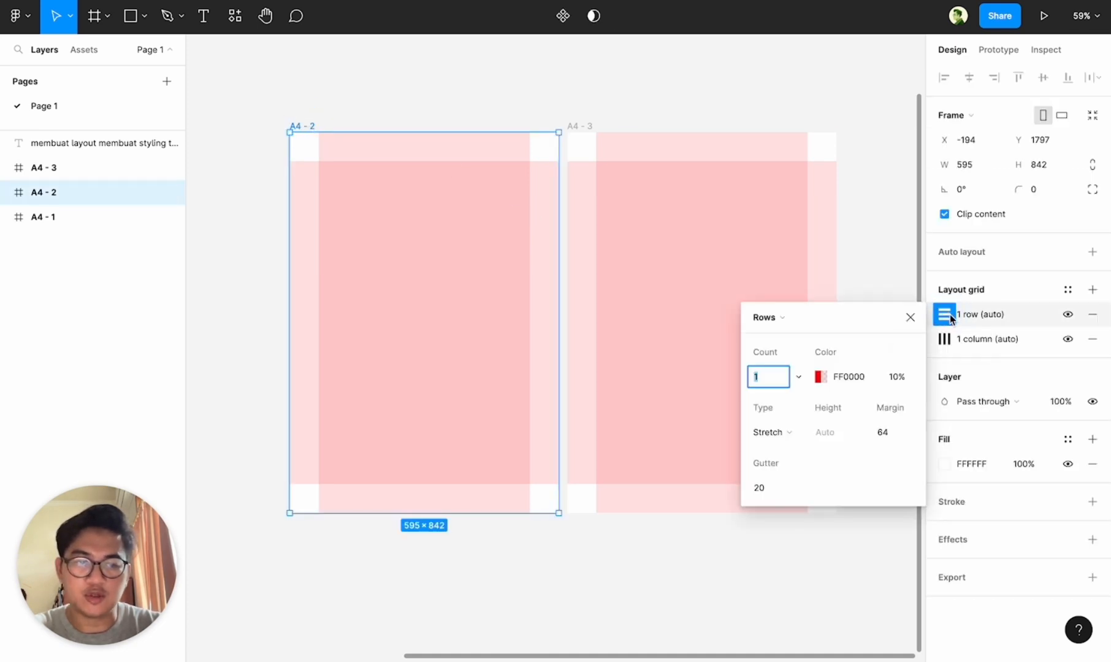
pyautogui.click(944, 339)
pyautogui.click(895, 459)
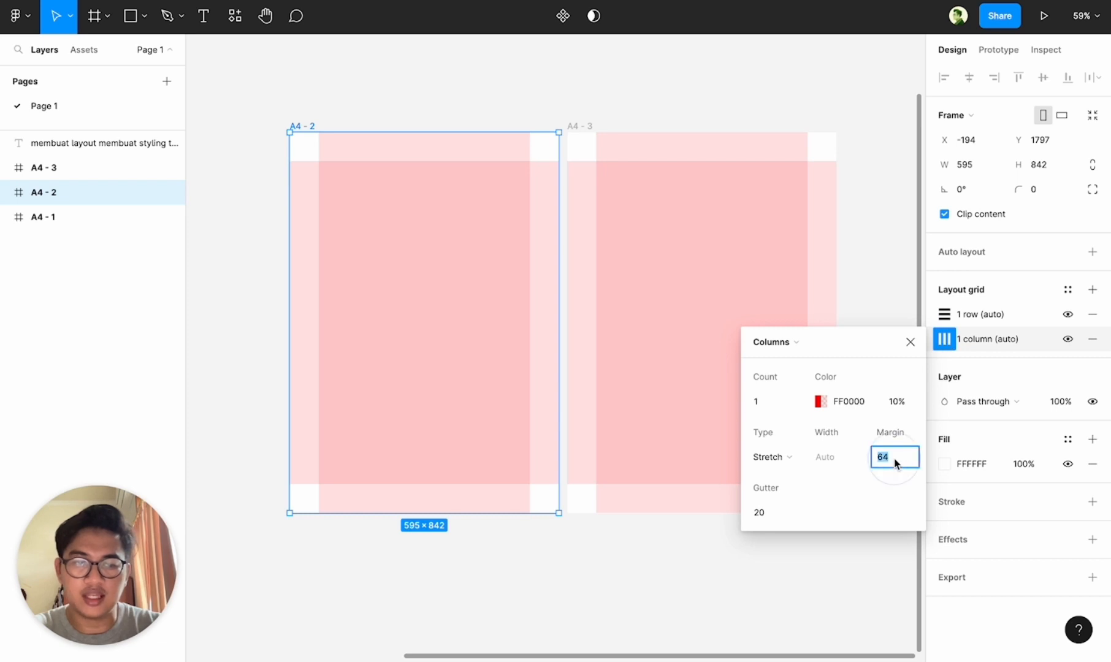
pyautogui.write('80')
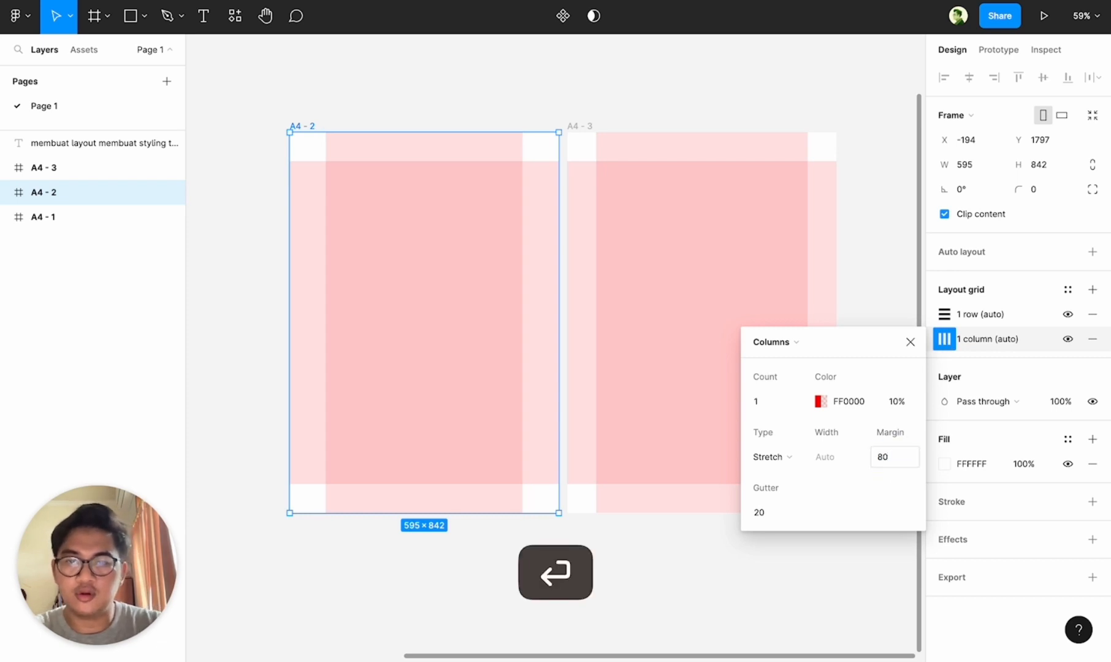
pyautogui.click(894, 460)
pyautogui.write('120')
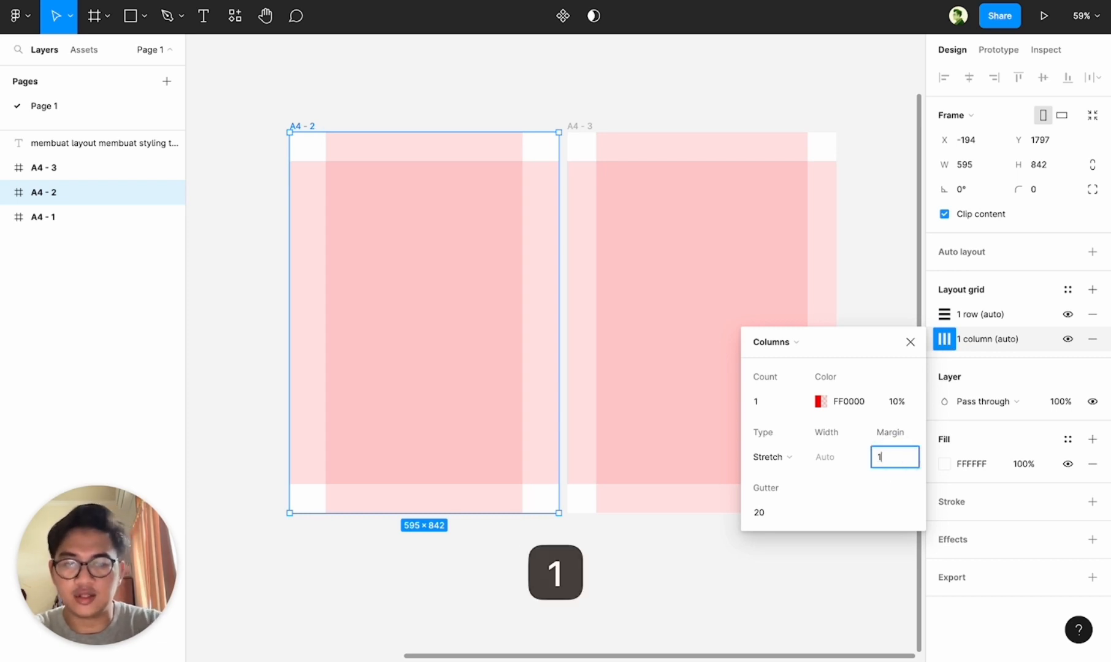
pyautogui.press('Return')
# - Remove the A4 - 3 frame and give the A4 - 2 frame an additional Columns layout grid with a count of 1
pyautogui.click(582, 89)
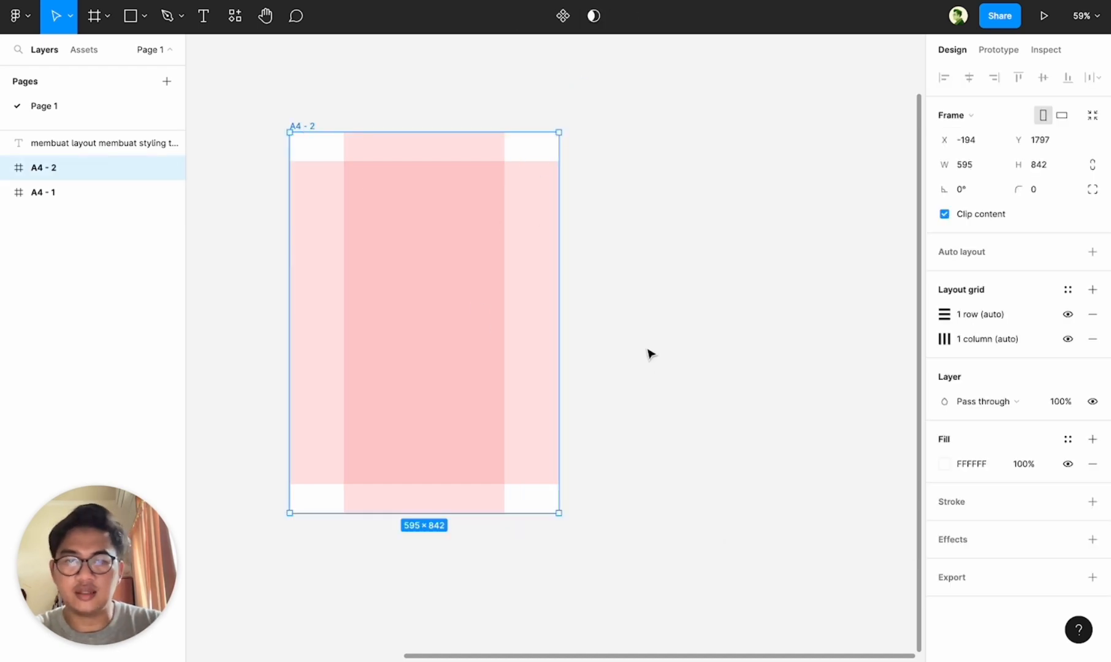
pyautogui.click(1094, 292)
pyautogui.click(944, 314)
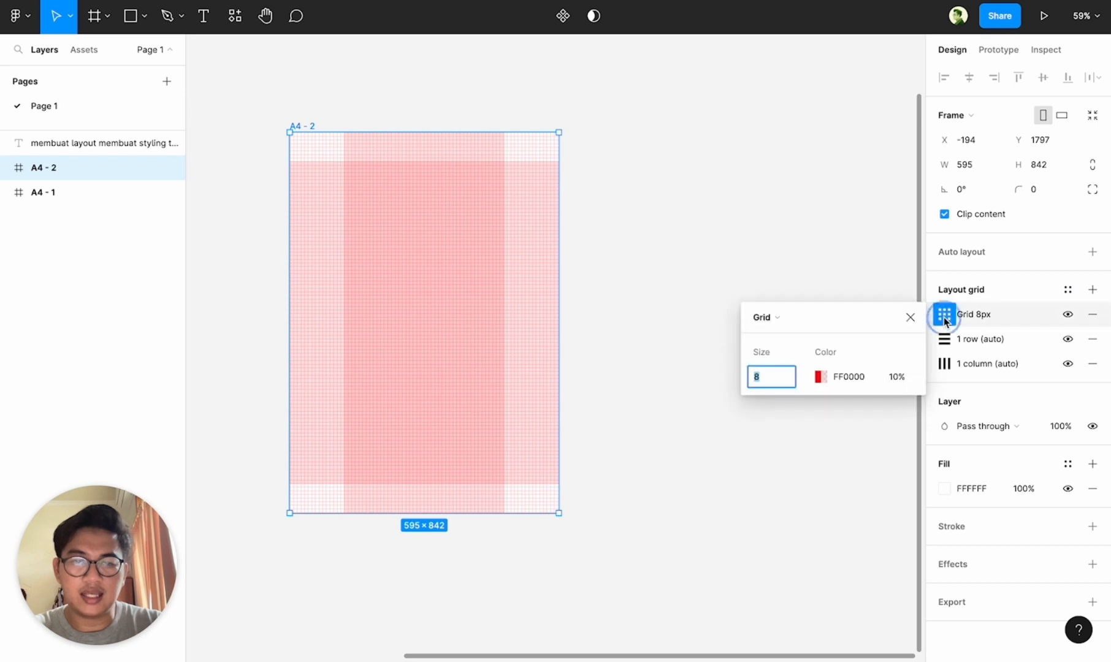
pyautogui.click(788, 321)
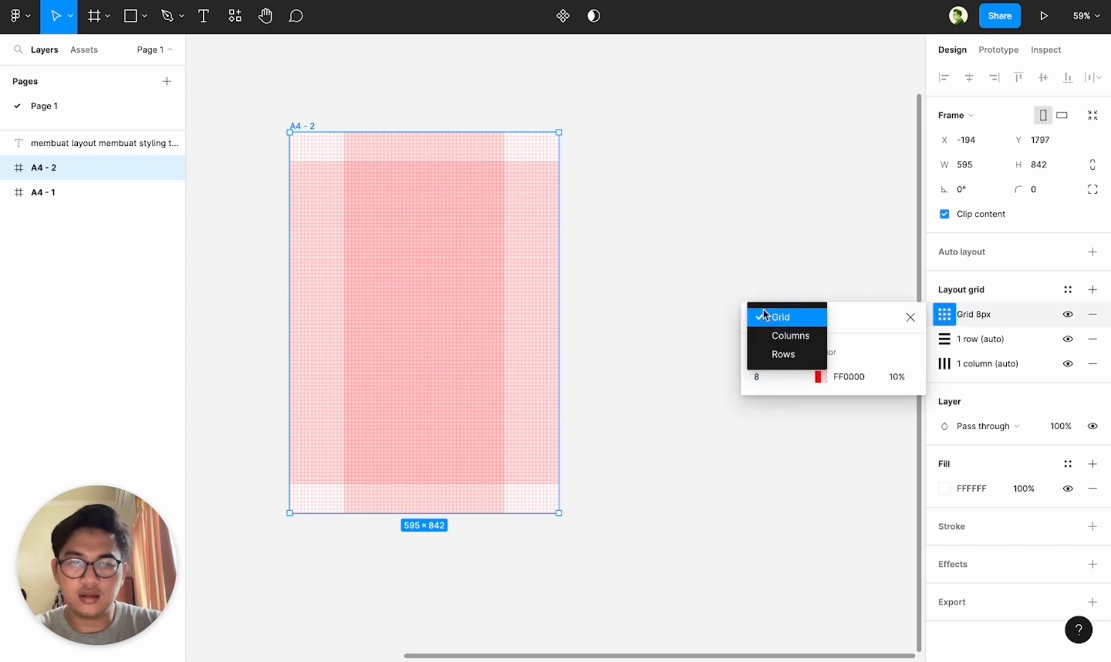
pyautogui.click(807, 337)
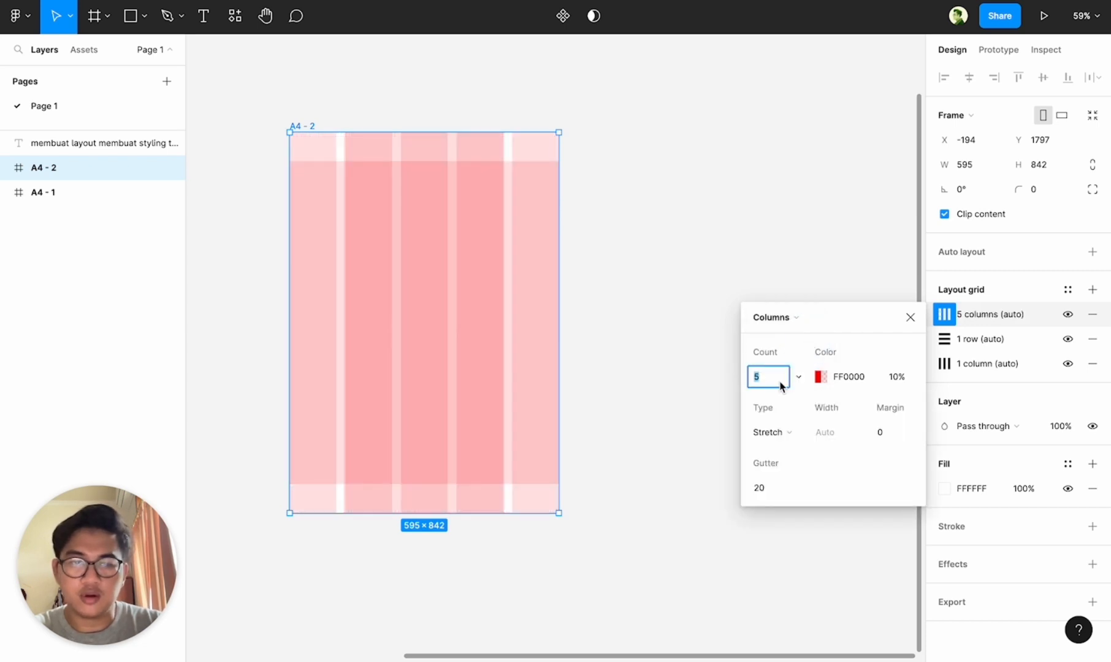
pyautogui.write('1')
# - Adjust the margin of the new column grid on A4 - 2, trying 80 and settling on 64
pyautogui.click(894, 436)
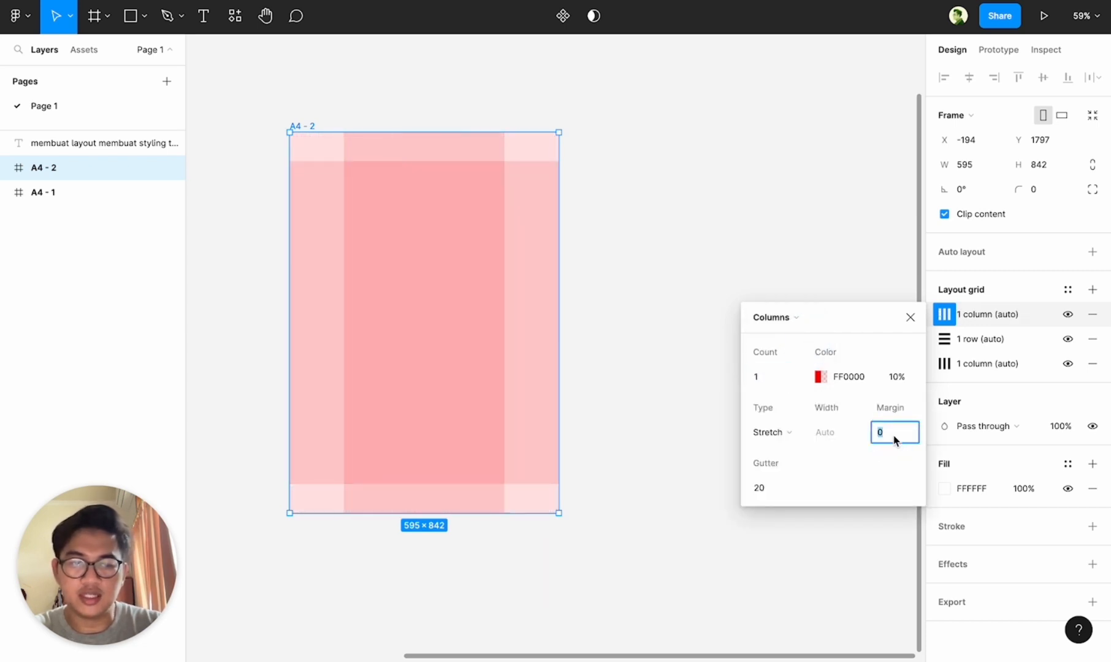
pyautogui.write('80')
pyautogui.press('Return')
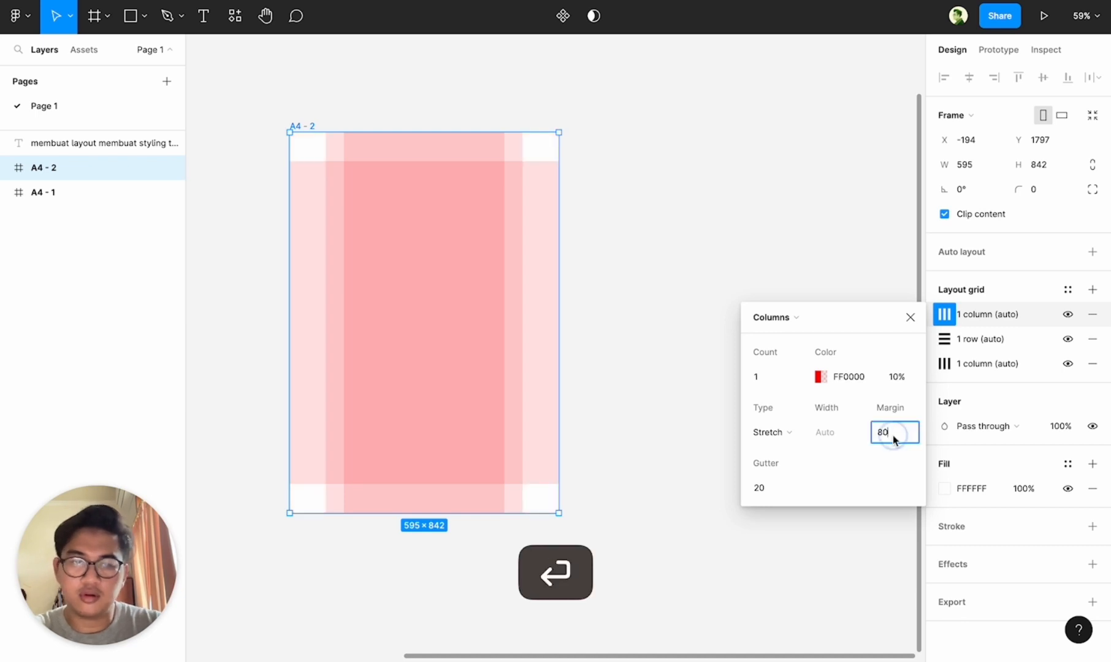
pyautogui.write('64')
pyautogui.press('Return')
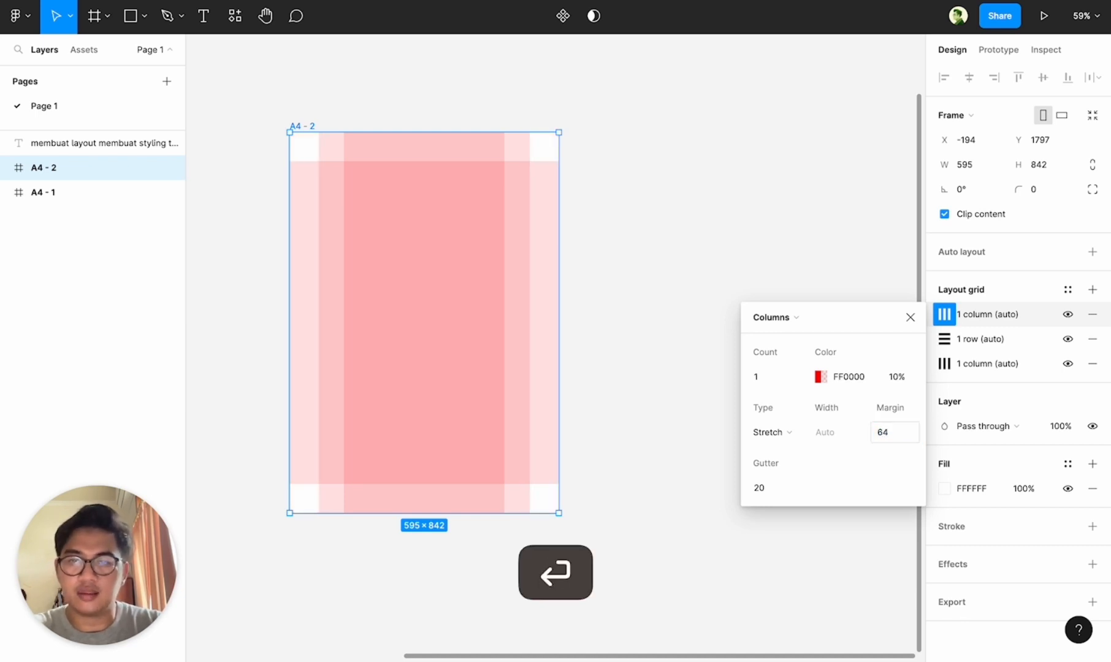
# - Duplicate the A4 - 2 frame and place the copy level with it, just to its right at about X 427
pyautogui.click(715, 222)
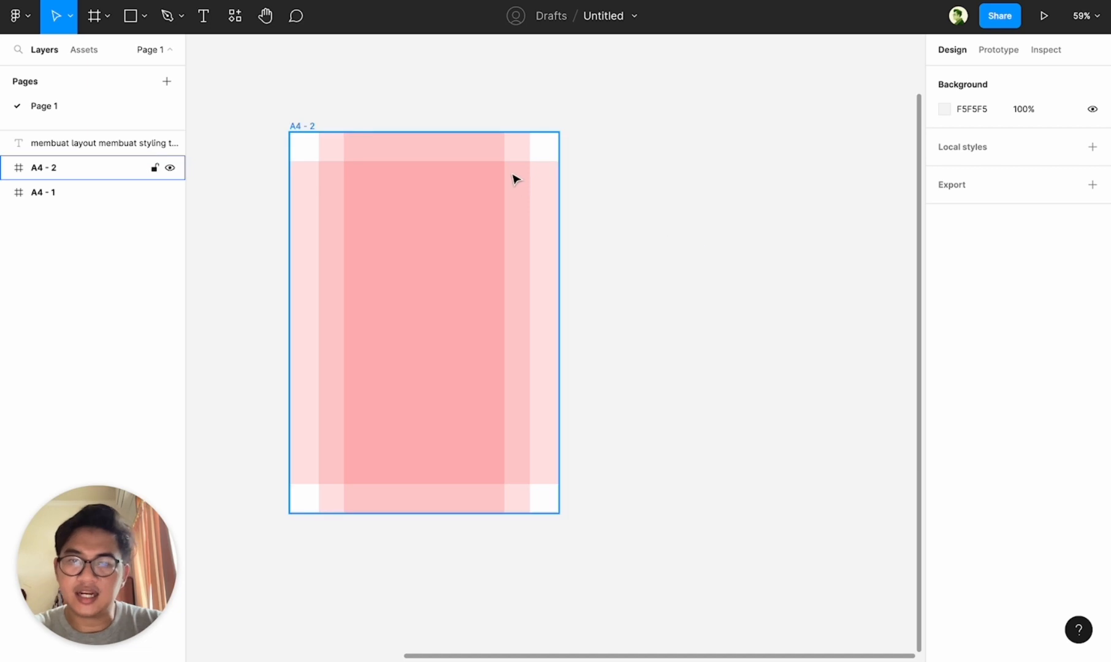
pyautogui.moveTo(434, 181); pyautogui.dragTo(712, 186)
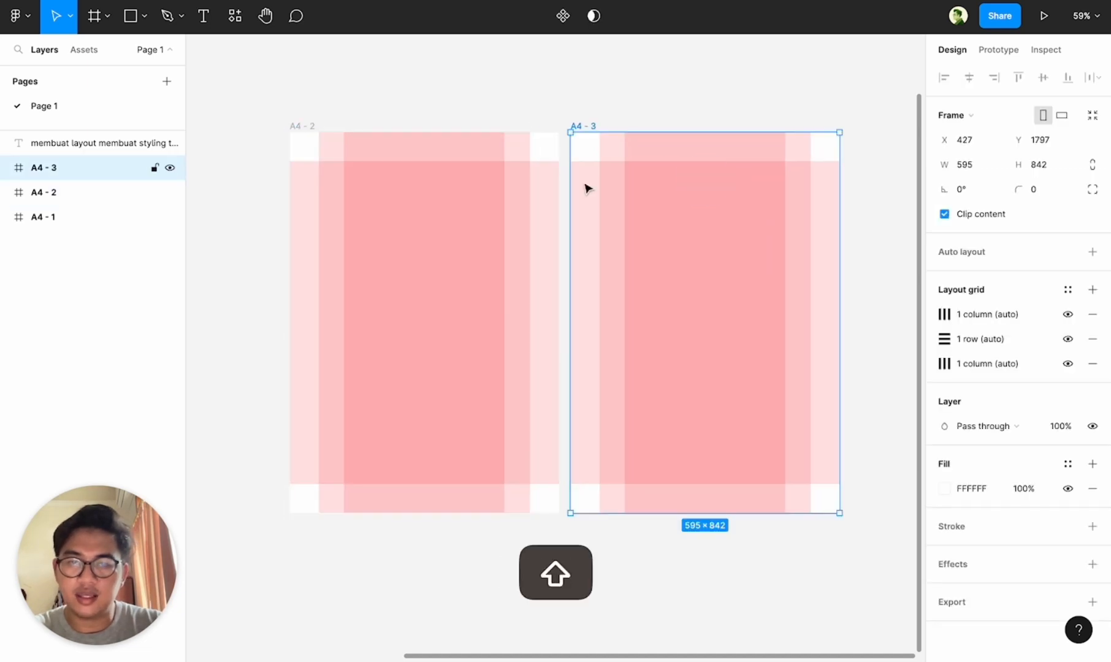
# - Draw a 411 × 714 frame at X 64, Y 64 inside A4 - 2 and copy it into the neighbouring page at X 120
pyautogui.click(95, 19)
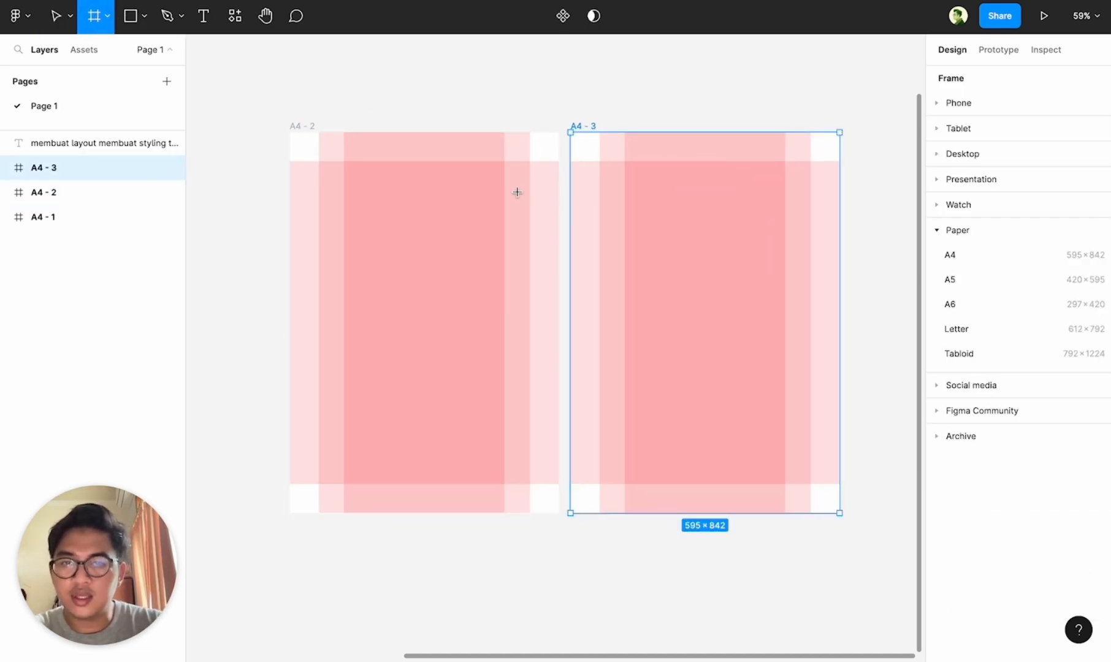
pyautogui.moveTo(505, 162)
pyautogui.mouseDown()
pyautogui.moveTo(506, 240)
pyautogui.moveTo(401, 419)
pyautogui.moveTo(330, 486)
pyautogui.moveTo(316, 482)
pyautogui.mouseUp()
pyautogui.moveTo(316, 282); pyautogui.dragTo(319, 282)
pyautogui.moveTo(447, 292); pyautogui.dragTo(756, 285)
pyautogui.click(774, 91)
pyautogui.scroll(-3, 772, 90)
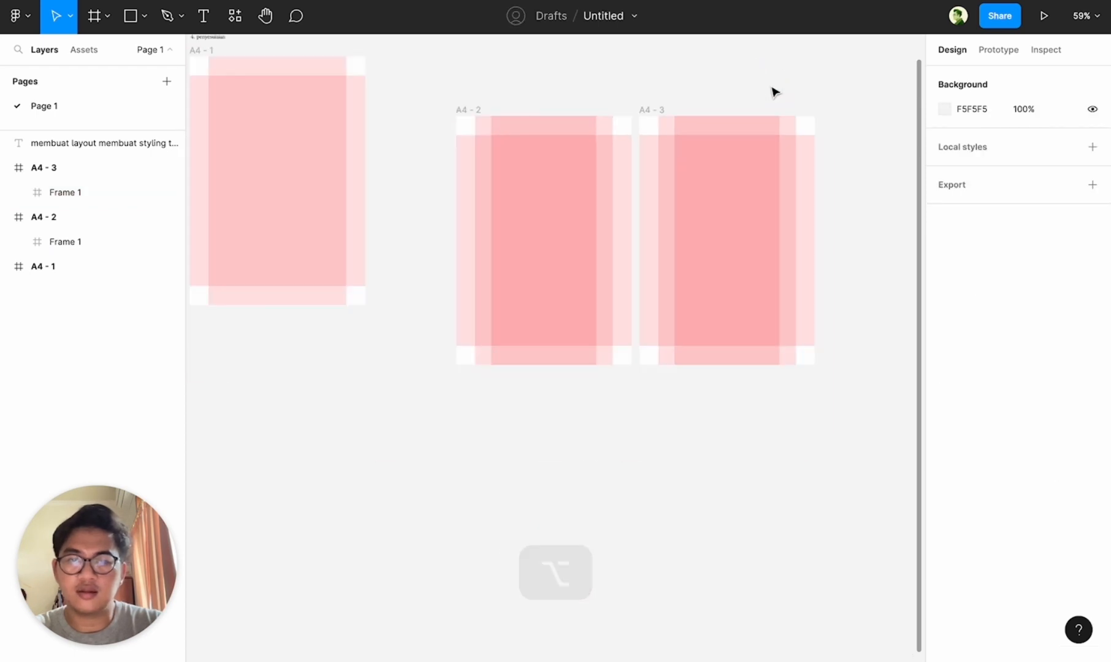
# - Move the A4 - 3 frame flush against the A4 - 2 frame
pyautogui.click(729, 189)
pyautogui.keyDown('shift'); pyautogui.click(568, 200); pyautogui.keyUp('shift')
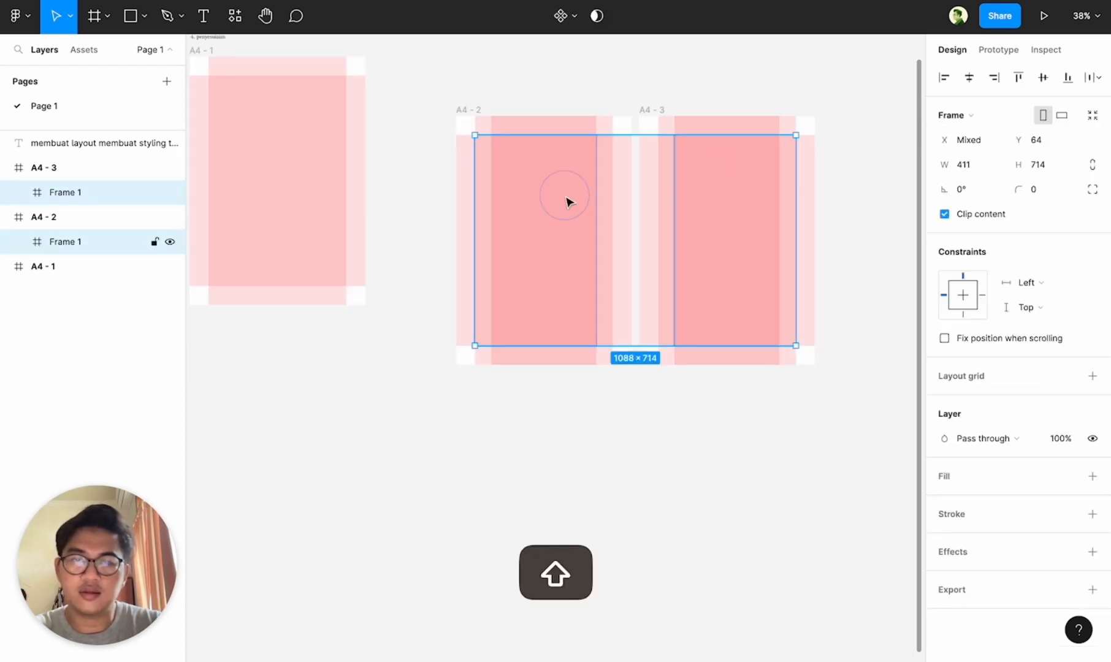
pyautogui.hotkey('shift', '2')
pyautogui.click(802, 464)
pyautogui.scroll(3, 801, 465)
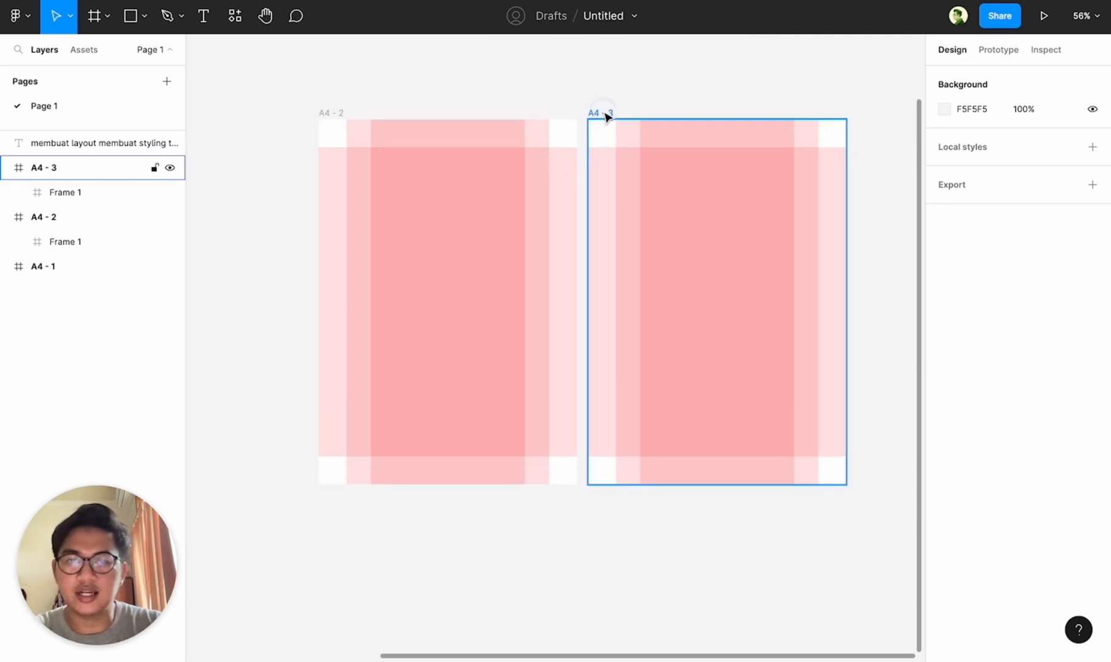
pyautogui.moveTo(607, 113); pyautogui.dragTo(599, 116)
pyautogui.click(681, 92)
pyautogui.scroll(-3, 682, 92)
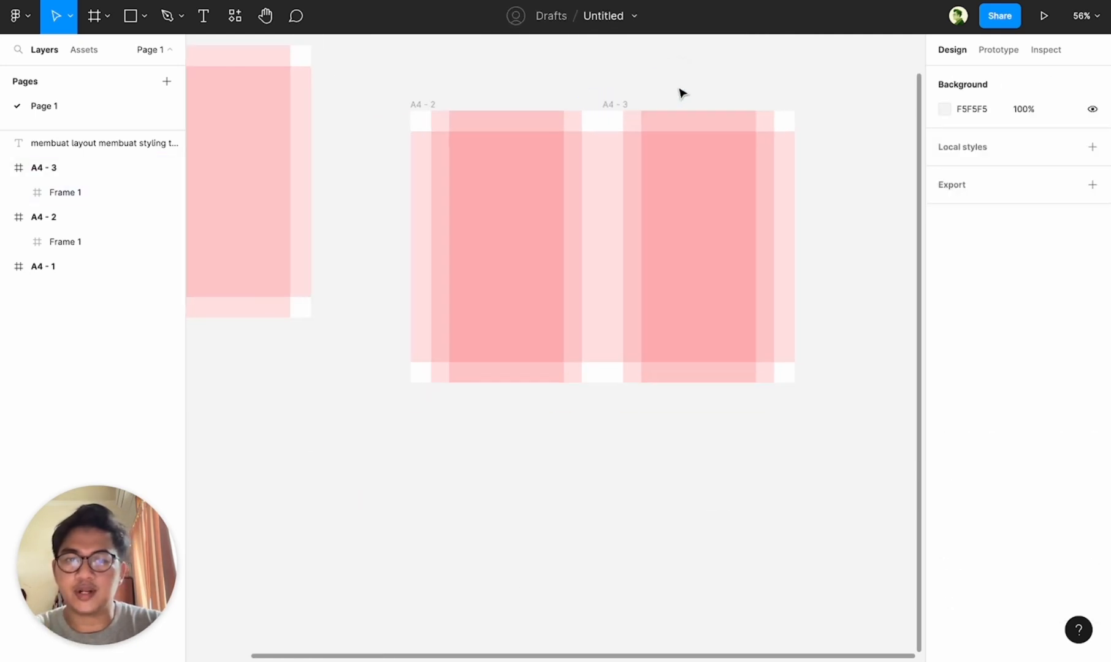
# - Give both inner frames of A4 - 2 and A4 - 3 a solid red DA3030 fill
pyautogui.click(515, 173)
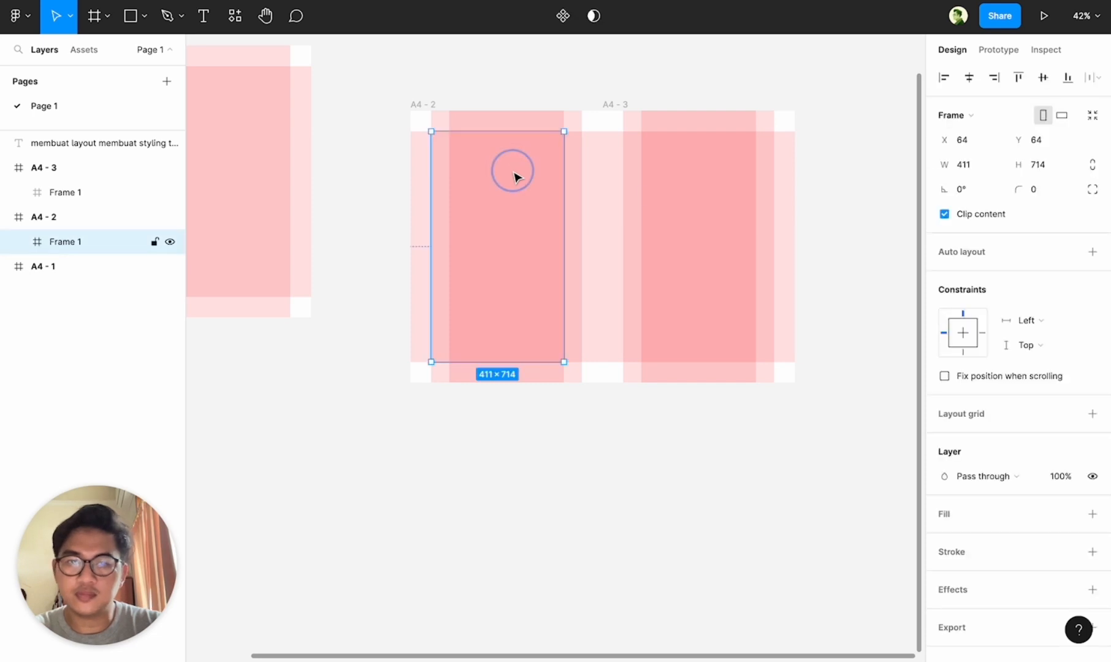
pyautogui.keyDown('shift'); pyautogui.click(682, 209); pyautogui.keyUp('shift')
pyautogui.click(1067, 476)
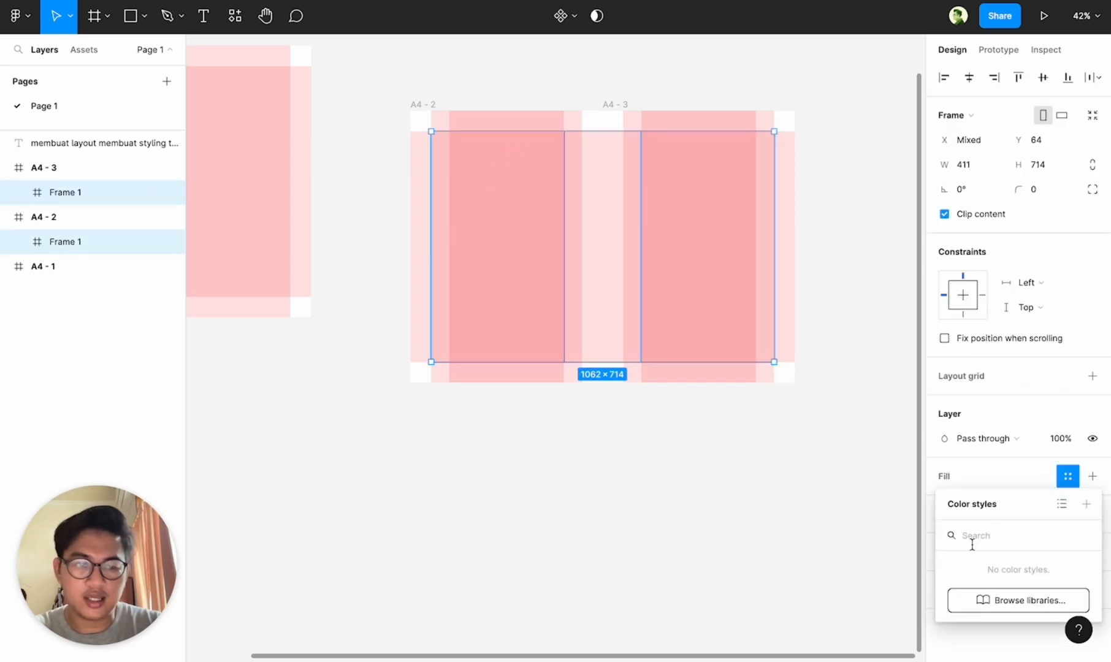
pyautogui.click(1092, 477)
pyautogui.click(944, 501)
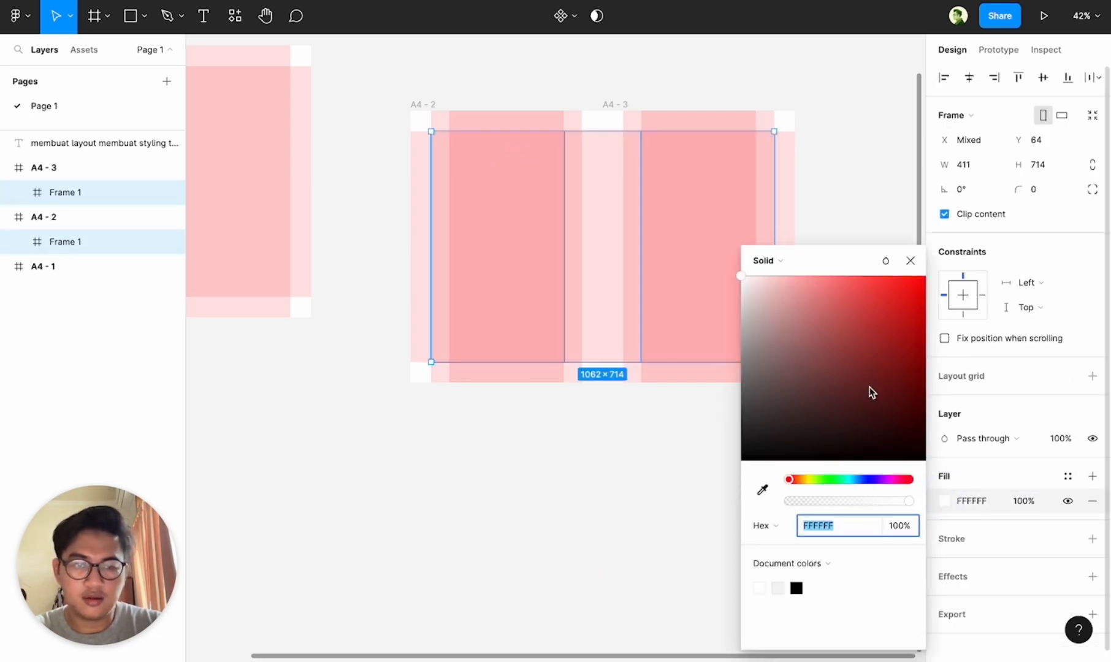
pyautogui.moveTo(872, 393); pyautogui.dragTo(886, 309)
pyautogui.click(803, 147)
pyautogui.hscroll(2, 808, 150)
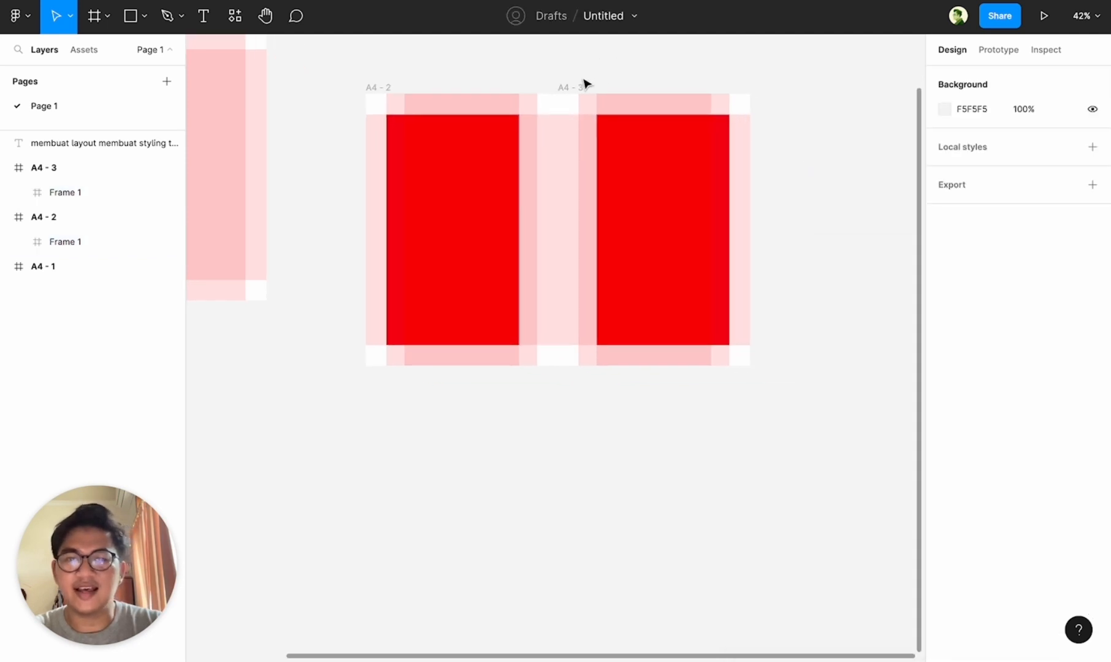
# - Move A4 - 3 away from A4 - 2, leaving a gap of about 117, and swap both inner frames' red fills to strokes
pyautogui.moveTo(586, 82); pyautogui.dragTo(623, 85)
pyautogui.click(458, 168)
pyautogui.hotkey('shift', 'x')
pyautogui.click(676, 289)
pyautogui.hotkey('shift', 'x')
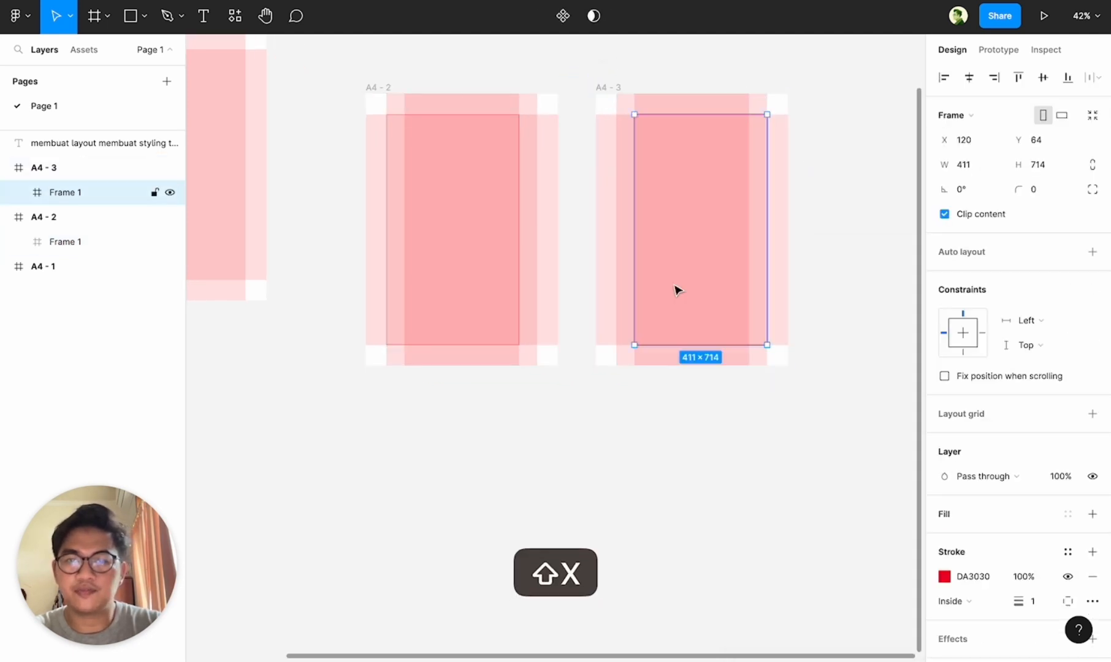
pyautogui.click(680, 501)
# - Move the A4 - 1 frame above the A4 - 2 and A4 - 3 pair, centred between them at about X 202, Y 874
pyautogui.scroll(1, 679, 501)
pyautogui.click(315, 102)
pyautogui.scroll(-3, 313, 102)
pyautogui.scroll(1, 288, 129)
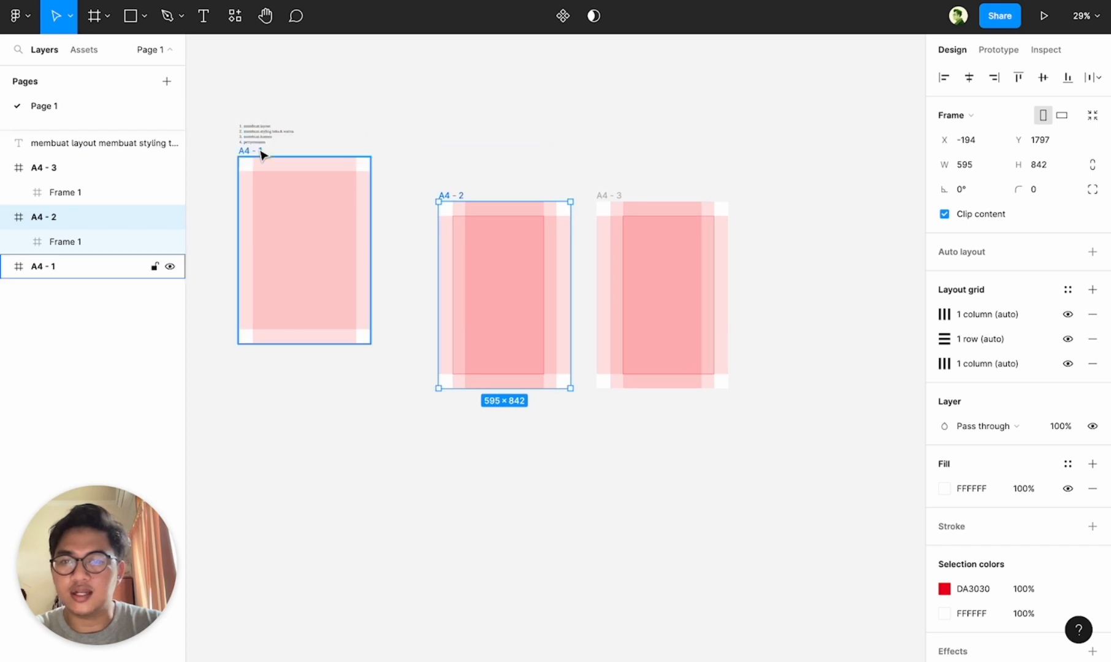
pyautogui.moveTo(261, 154); pyautogui.dragTo(550, 157)
pyautogui.scroll(5, 489, 92)
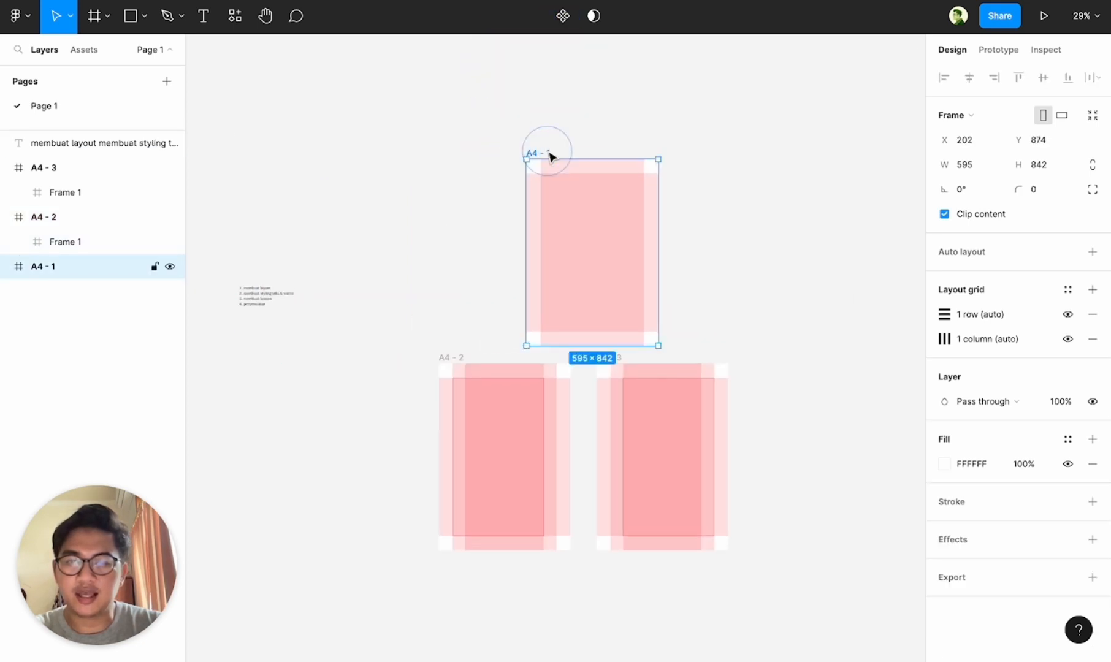
pyautogui.scroll(3, 622, 223)
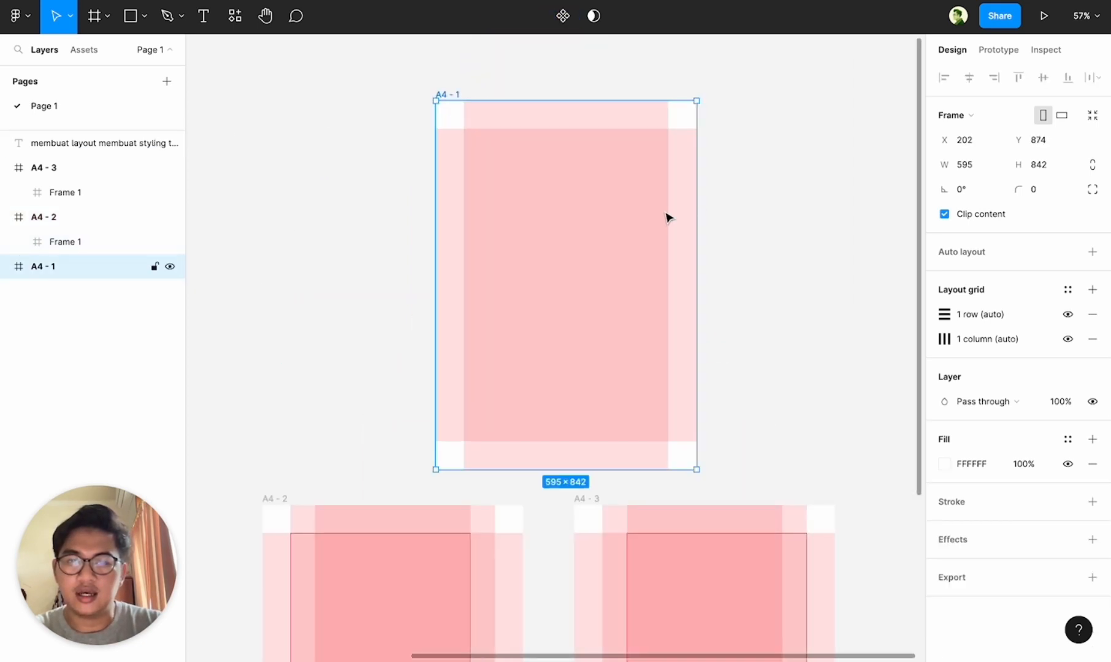
# - Examine how the content areas of the paired A4 - 2 and A4 - 3 pages differ from the A4 - 1 page
pyautogui.scroll(-3, 684, 248)
pyautogui.click(750, 245)
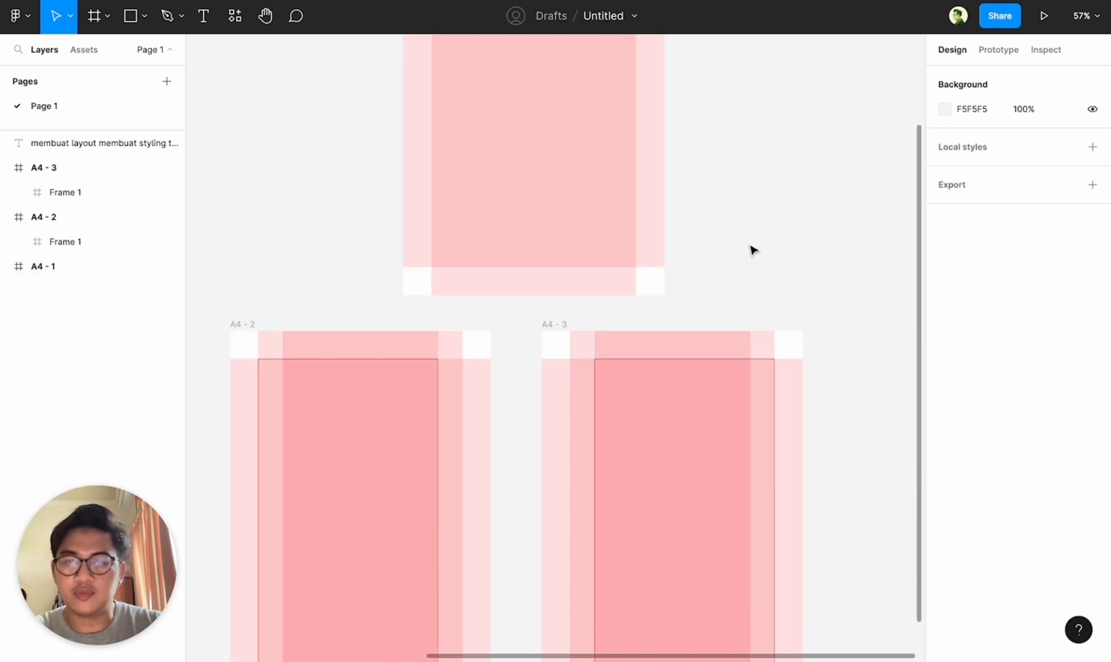
pyautogui.scroll(2, 752, 247)
pyautogui.scroll(-4, 417, 288)
pyautogui.click(250, 253)
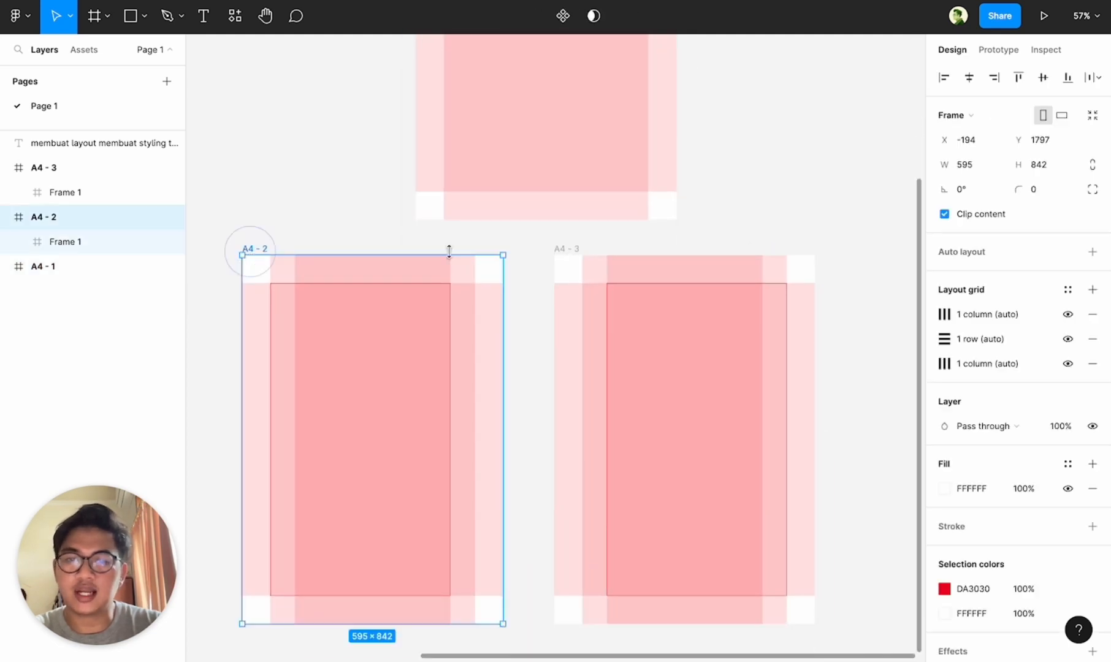
pyautogui.keyDown('shift'); pyautogui.click(567, 246); pyautogui.keyUp('shift')
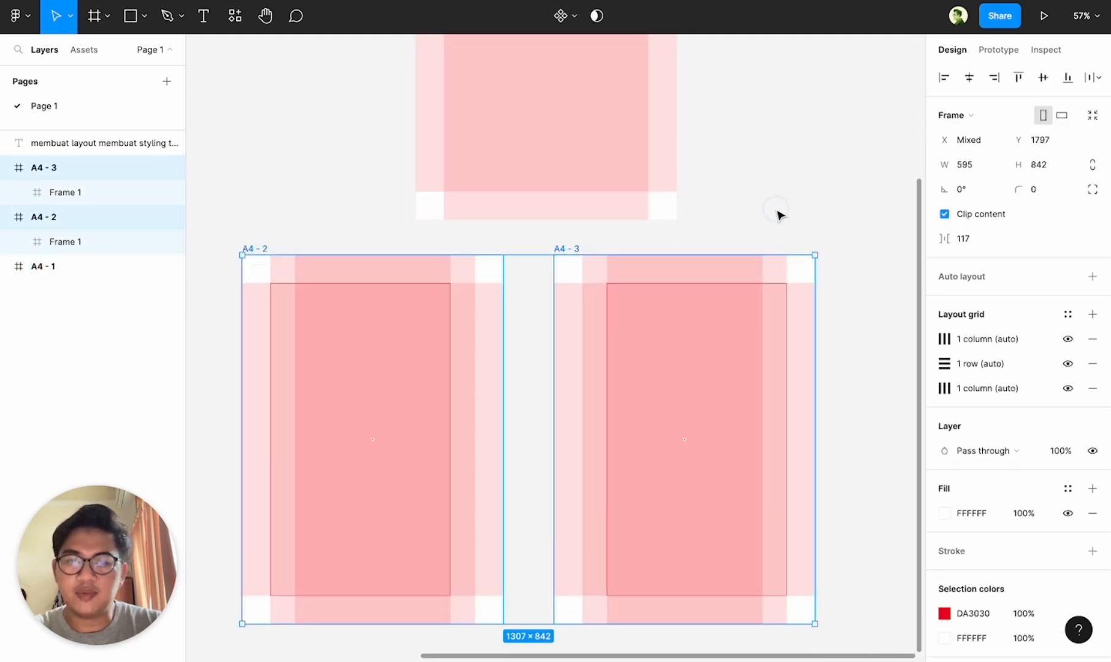
pyautogui.click(778, 215)
pyautogui.scroll(-1, 779, 215)
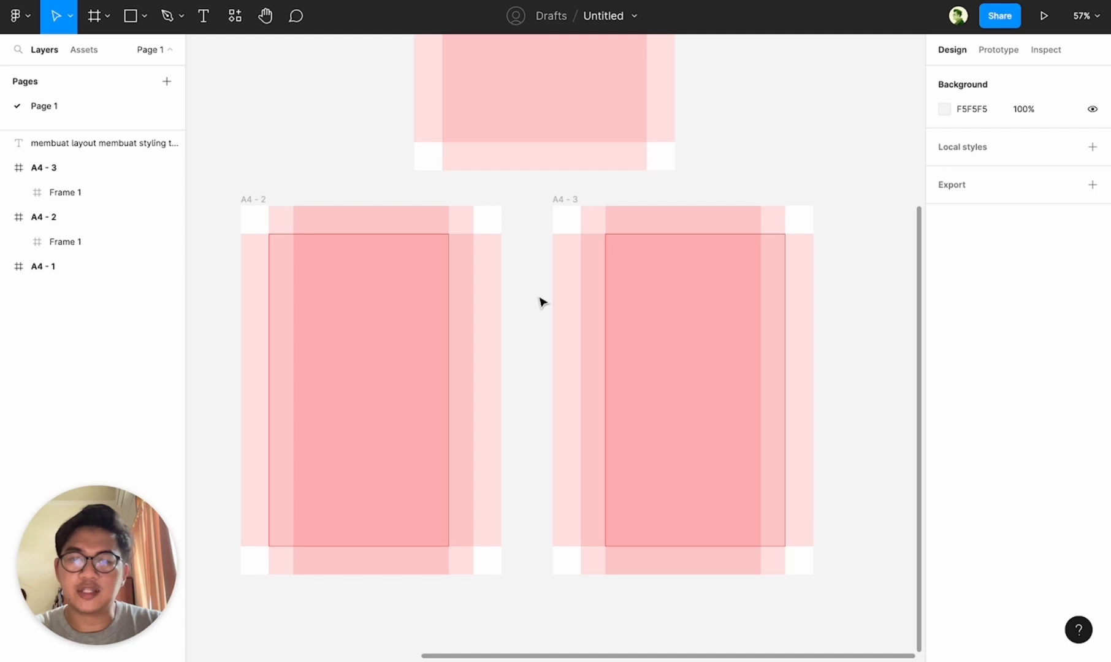
pyautogui.scroll(-2, 541, 301)
pyautogui.click(247, 110)
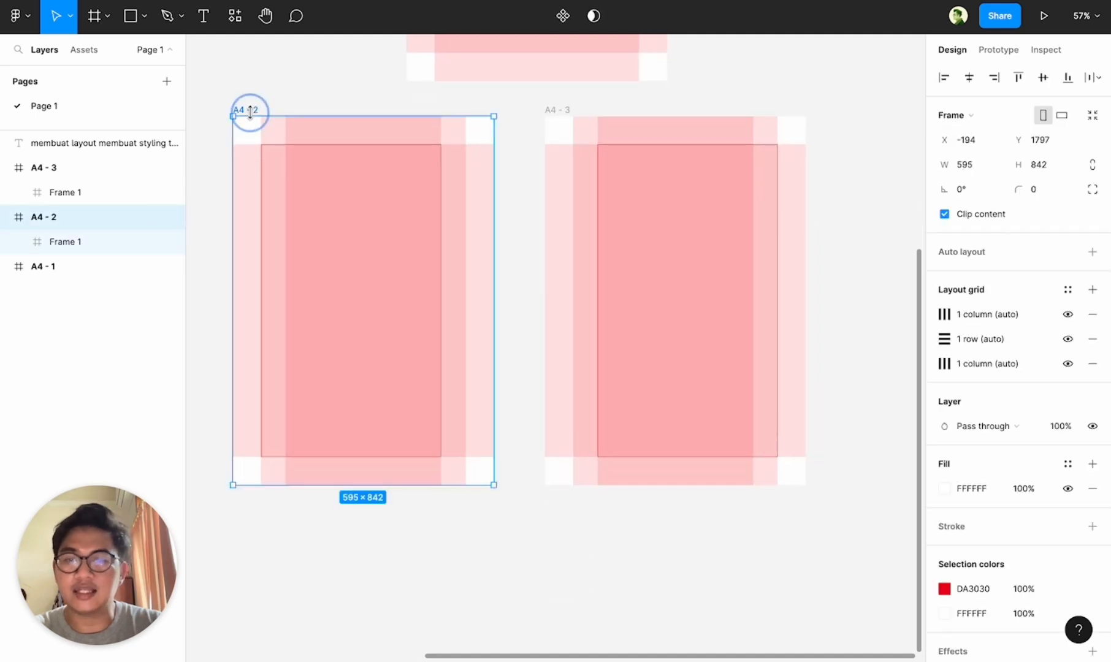
pyautogui.keyDown('shift'); pyautogui.click(558, 110); pyautogui.keyUp('shift')
pyautogui.scroll(-3, 577, 114)
pyautogui.moveTo(576, 113); pyautogui.dragTo(510, 426)
pyautogui.scroll(-3, 510, 426)
pyautogui.press('BackSpace')
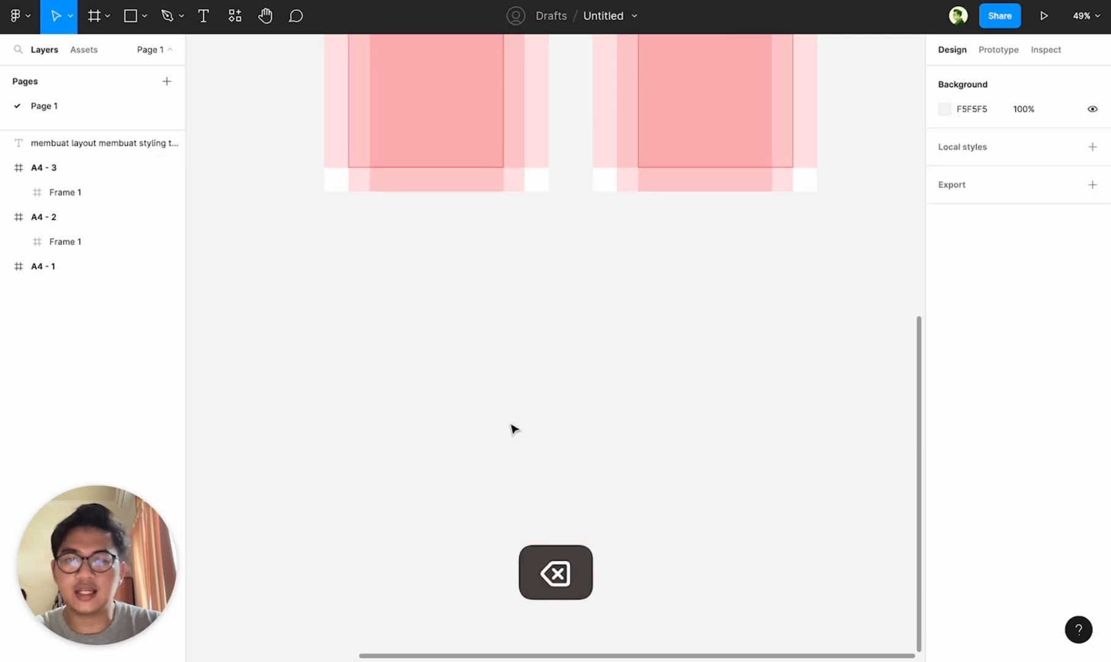
# - Duplicate the A4 - 1 frame and place the copy below the A4 - 2 and A4 - 3 pair at about X 180, Y 2885
pyautogui.scroll(-4, 513, 429)
pyautogui.moveTo(486, 168); pyautogui.dragTo(482, 583)
pyautogui.scroll(4, 484, 586)
pyautogui.click(337, 502)
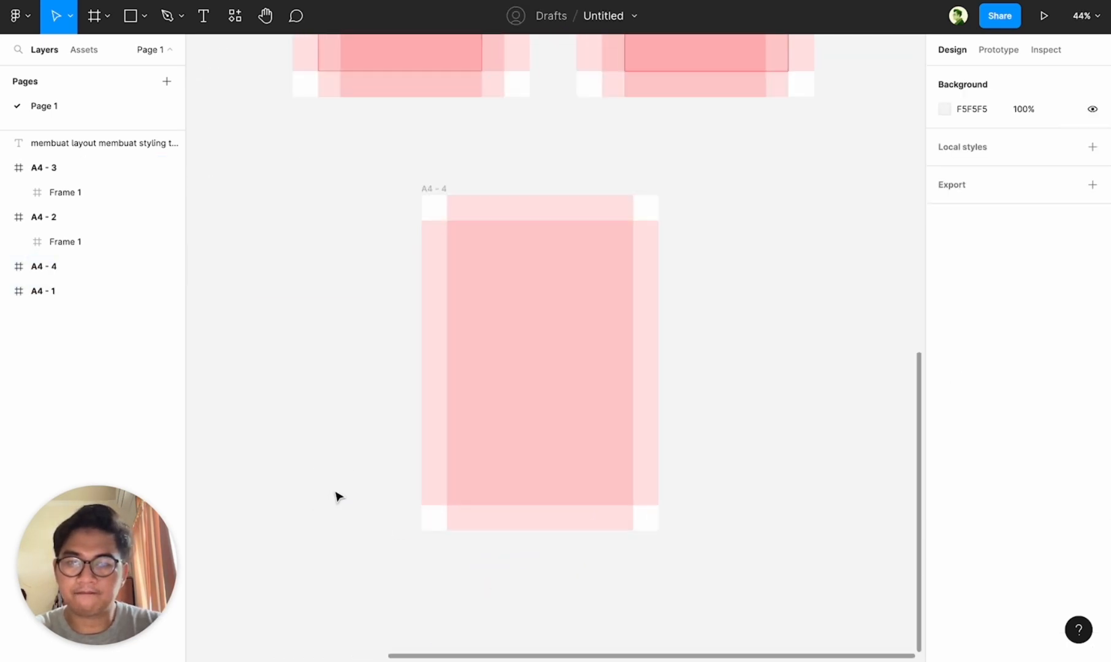
pyautogui.scroll(2, 339, 497)
pyautogui.click(447, 136)
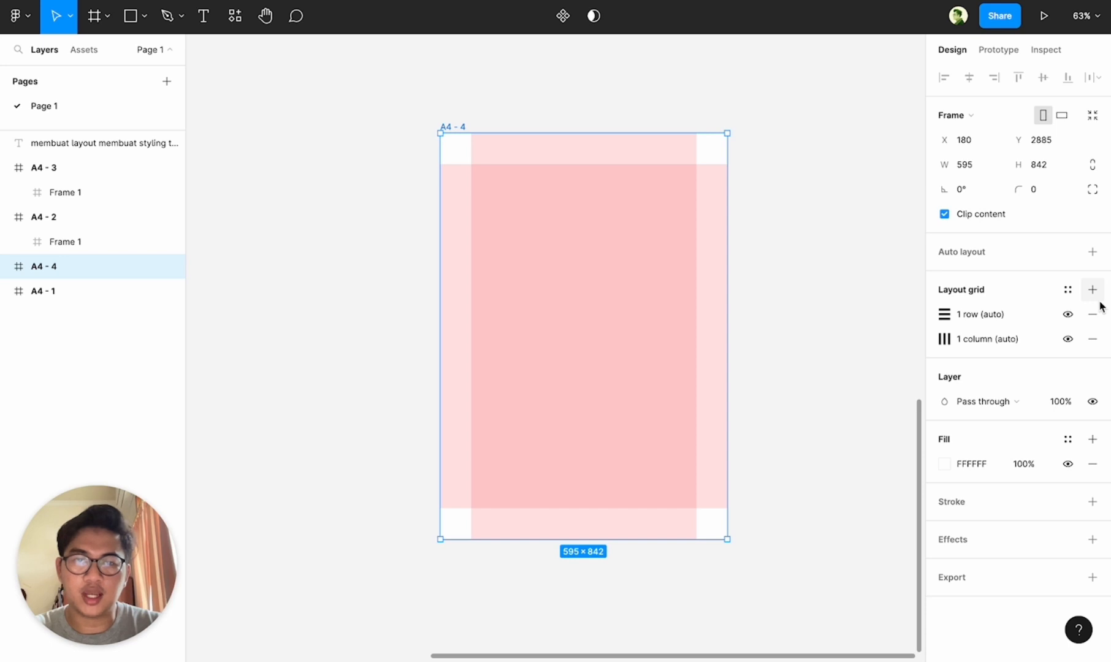
pyautogui.click(837, 228)
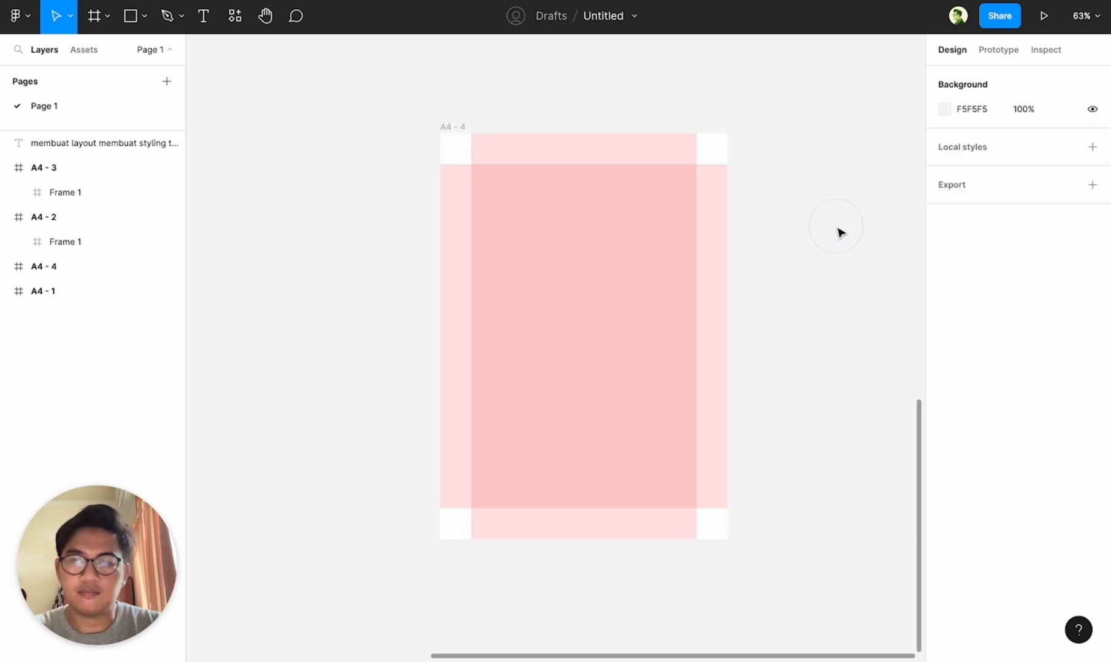
# - Draw a frame inside A4 - 4 at X 64, Y 64 and extend it to fill the margin area at 467 × 714
pyautogui.click(97, 18)
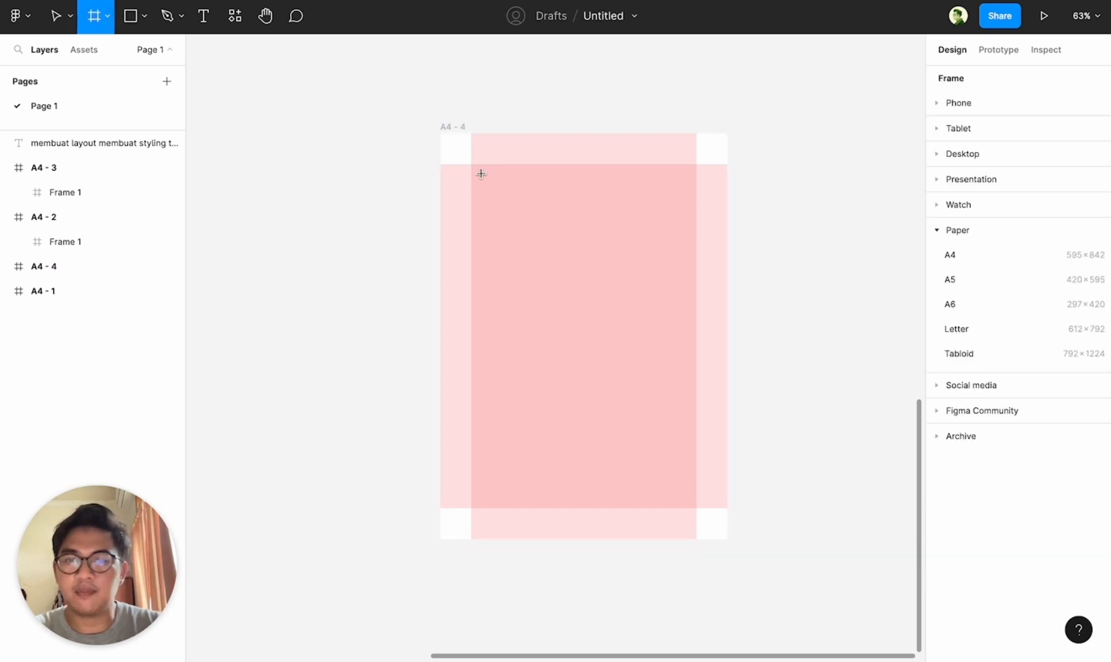
pyautogui.moveTo(473, 168); pyautogui.dragTo(695, 448)
pyautogui.scroll(-2, 674, 454)
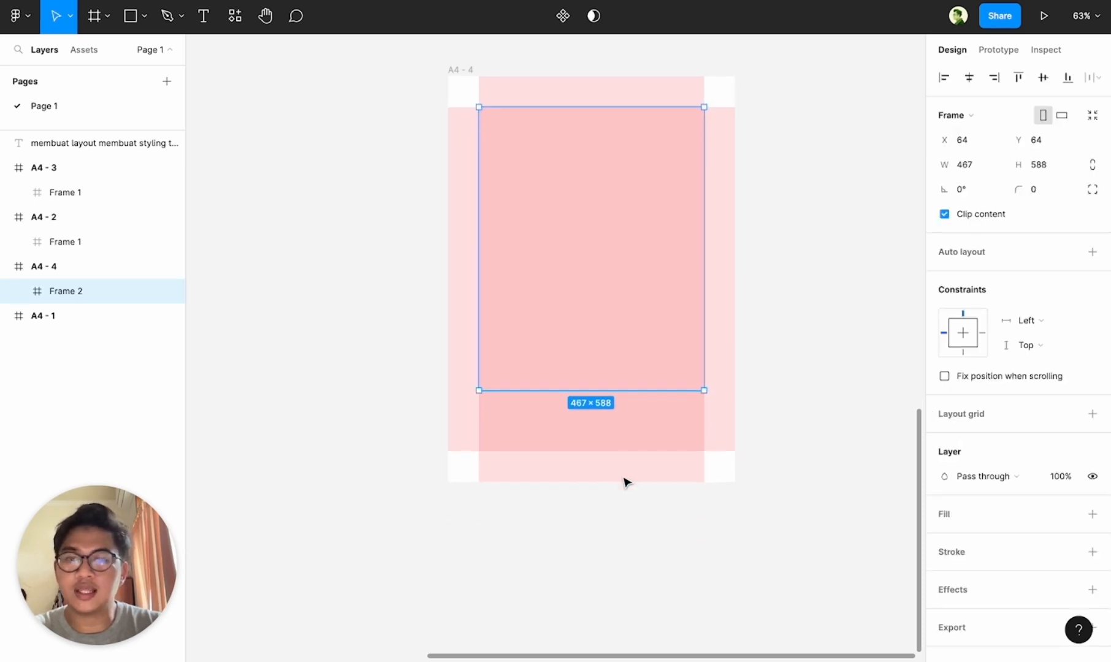
pyautogui.scroll(1, 624, 481)
pyautogui.moveTo(604, 380); pyautogui.dragTo(612, 448)
pyautogui.click(785, 371)
pyautogui.scroll(-3, 754, 359)
# - Rename the 467 × 714 frame inside A4 - 4 as konten
pyautogui.click(707, 330)
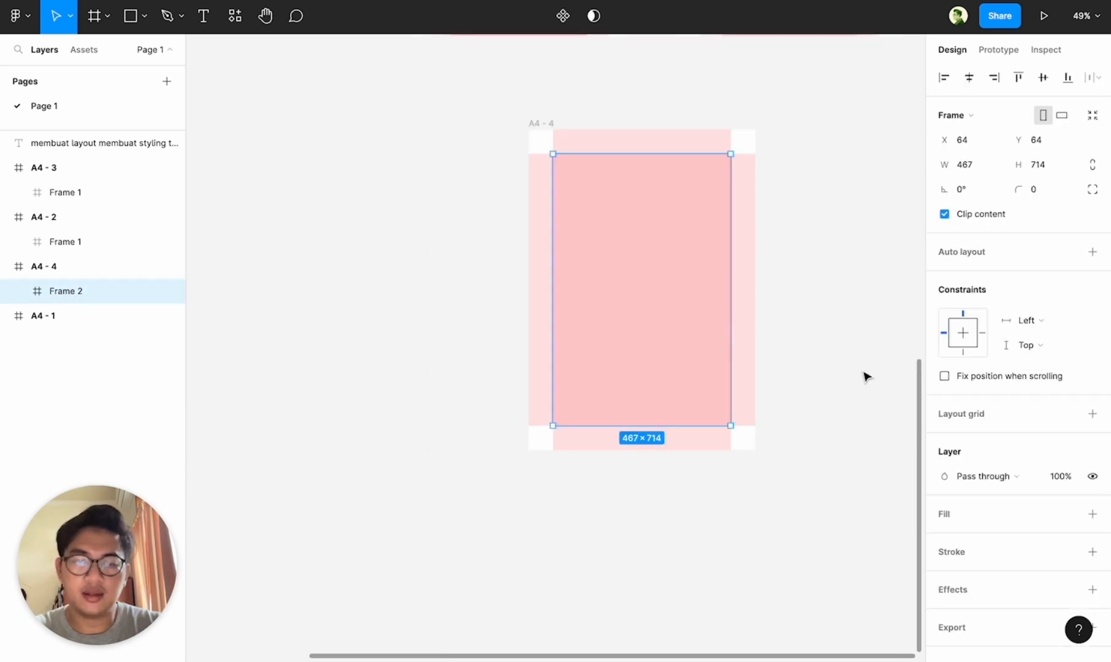
pyautogui.hotkey('shift', 'x')
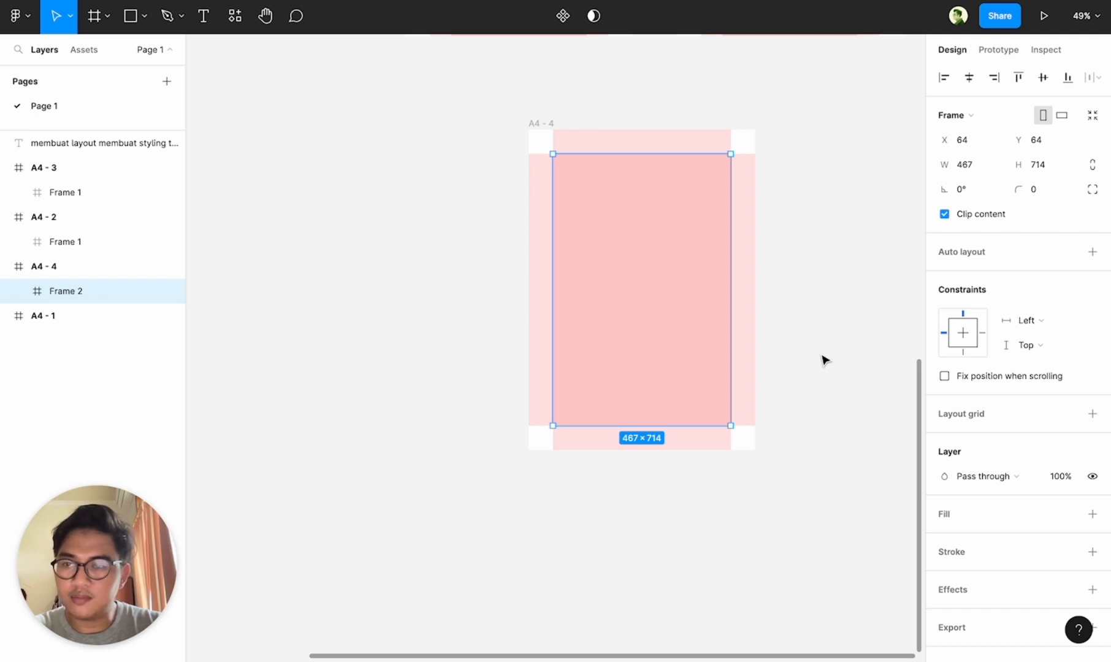
pyautogui.scroll(3, 767, 372)
pyautogui.scroll(2, 767, 372)
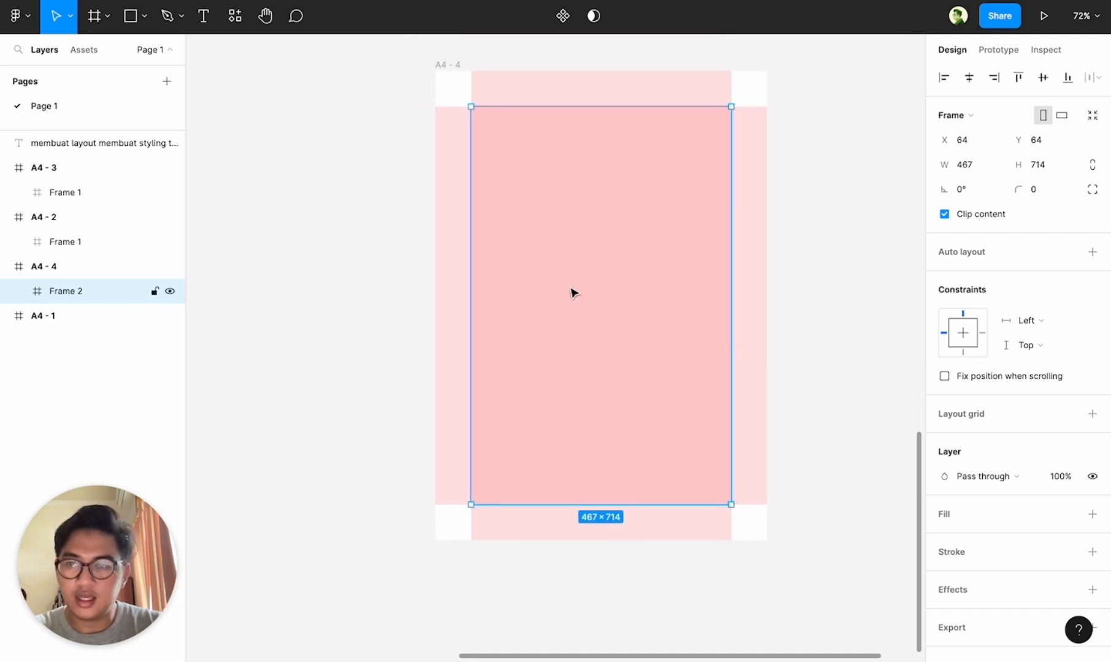
pyautogui.doubleClick(83, 294)
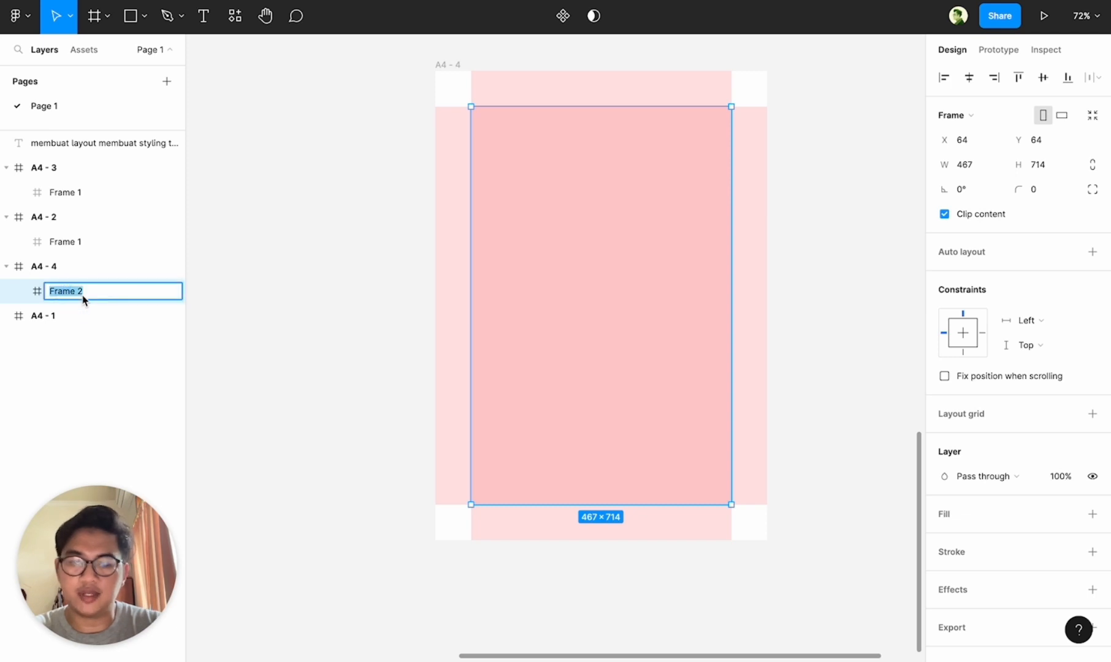
pyautogui.write('konten')
pyautogui.click(327, 263)
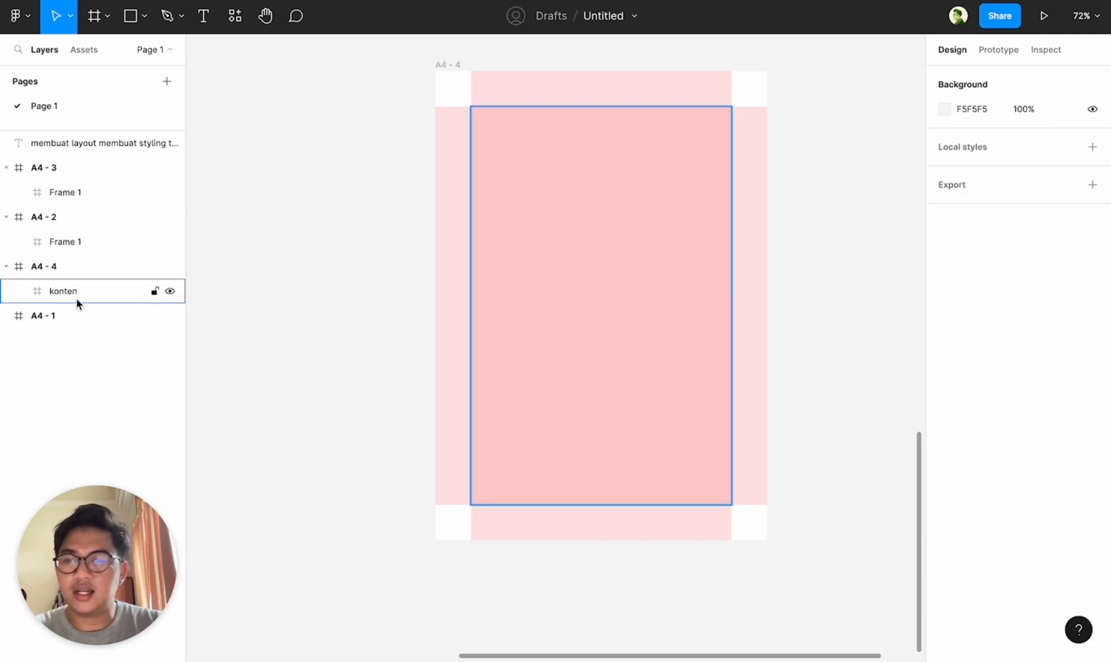
# - Add a red FF0000 stroke to the konten frame, leaving it without a fill
pyautogui.click(75, 292)
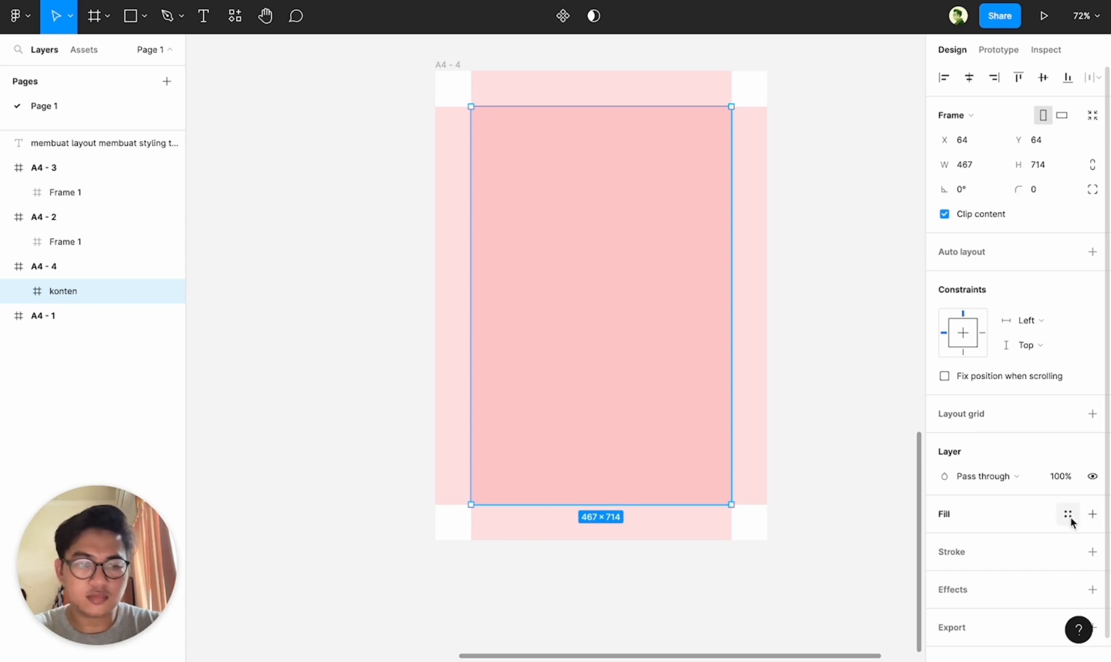
pyautogui.click(1068, 552)
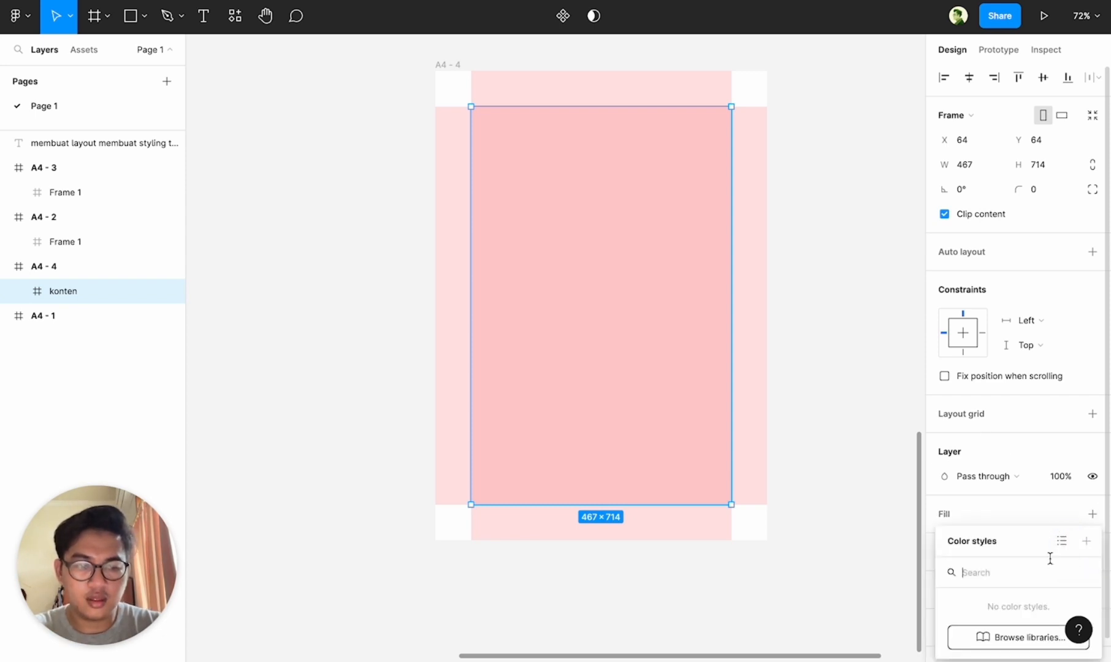
pyautogui.click(1042, 511)
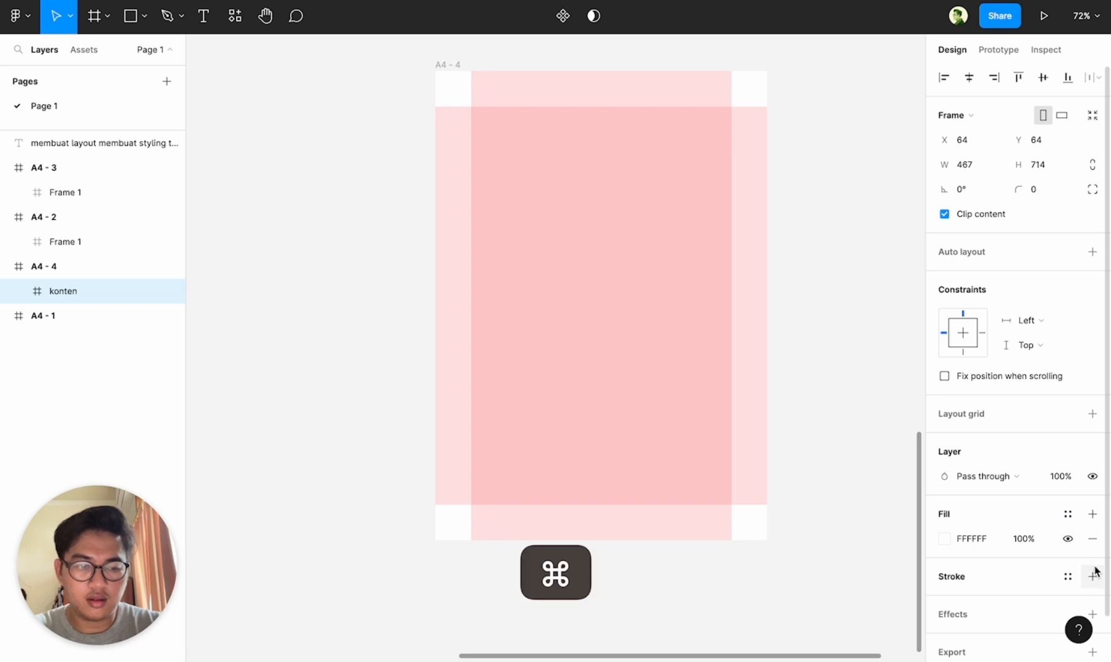
pyautogui.press('super+z')
pyautogui.click(1092, 552)
pyautogui.click(944, 577)
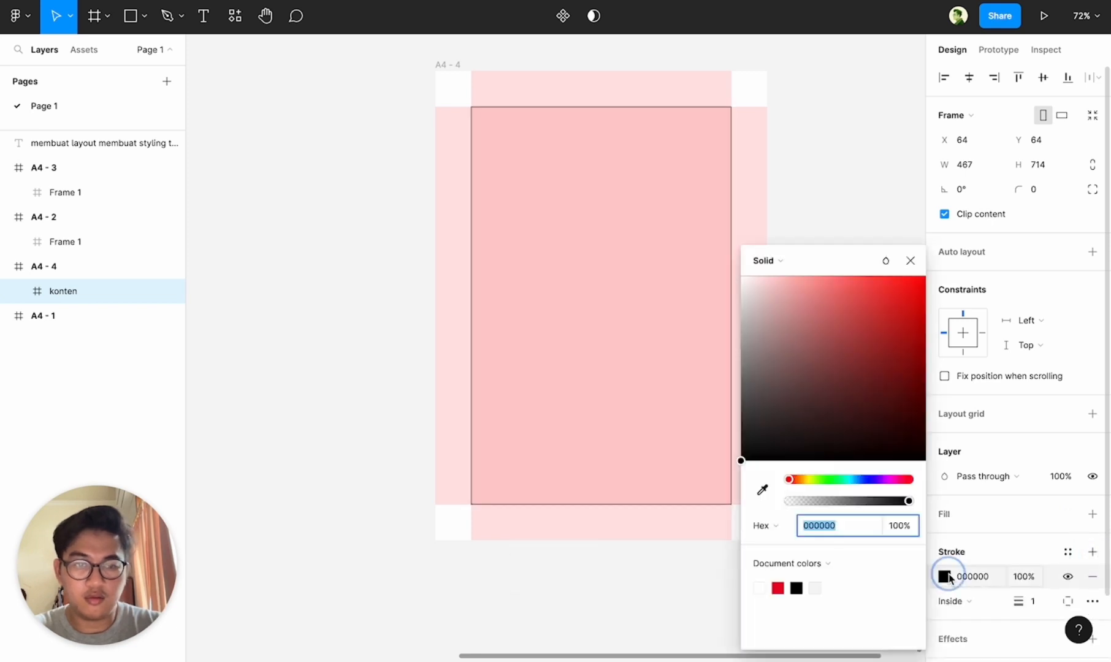
pyautogui.click(826, 371)
pyautogui.moveTo(826, 371); pyautogui.dragTo(929, 250)
pyautogui.click(809, 149)
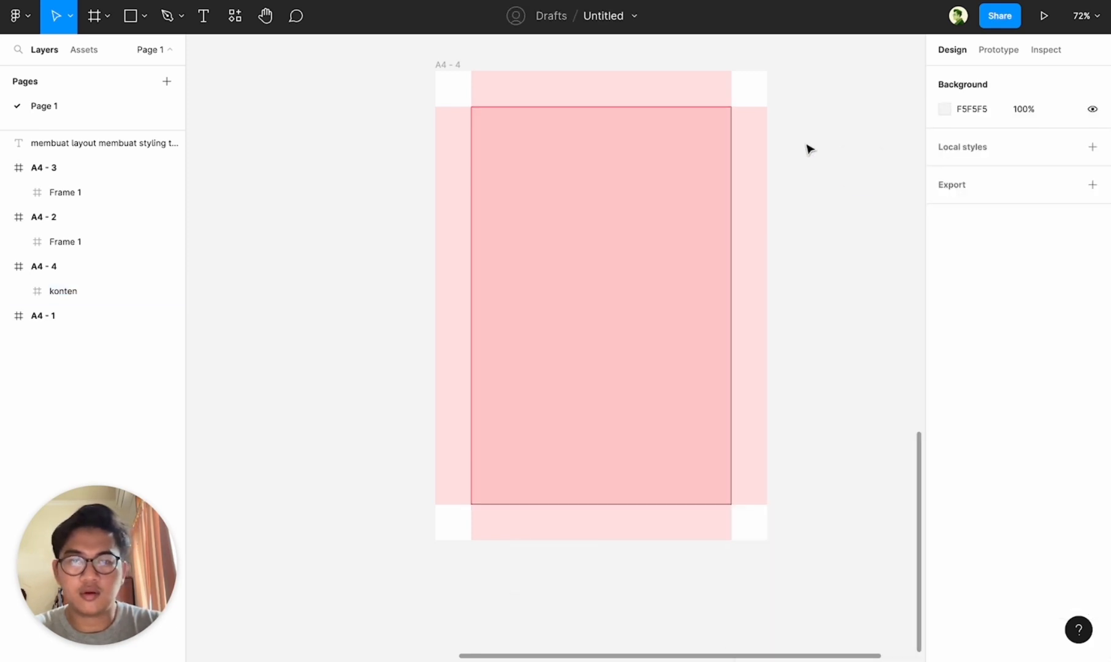
# - Hide the row and column layout grids of the A4 - 4 frame
pyautogui.click(449, 64)
pyautogui.click(1068, 314)
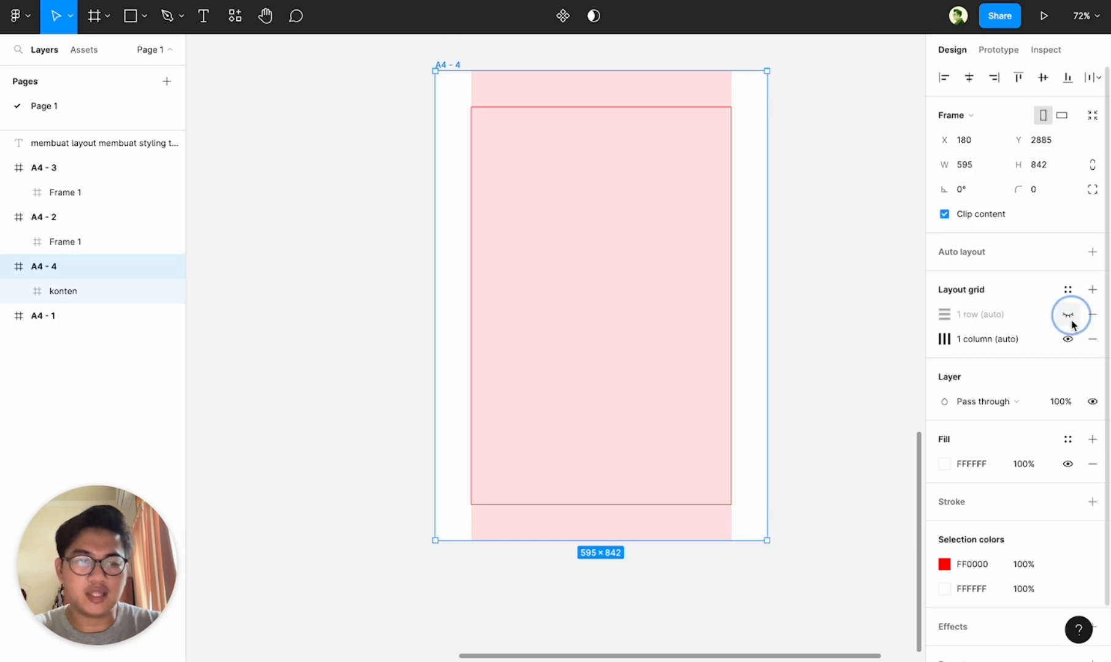
pyautogui.click(1070, 338)
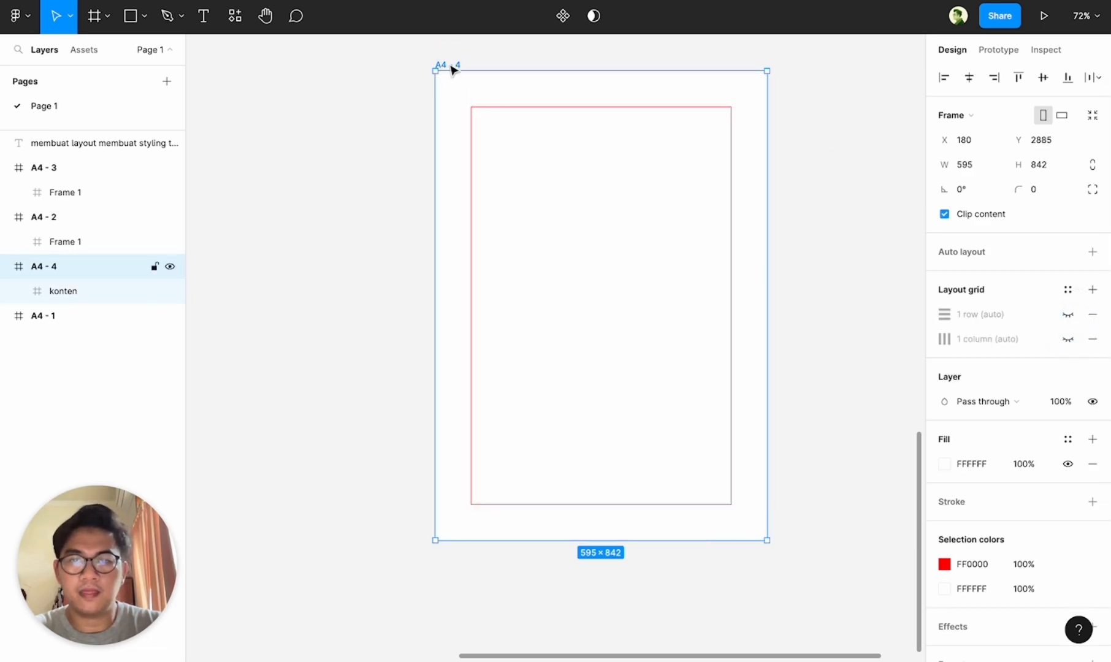
# - Add a column layout grid to the konten frame with a count of 6 and a gutter of 8
pyautogui.click(489, 112)
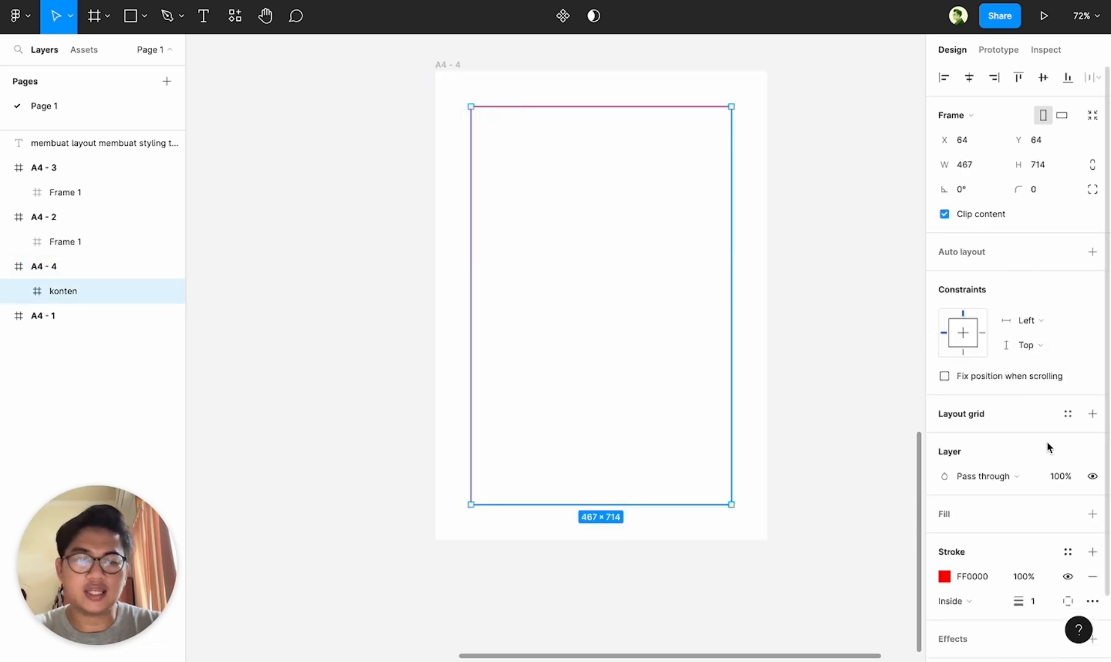
pyautogui.click(1093, 414)
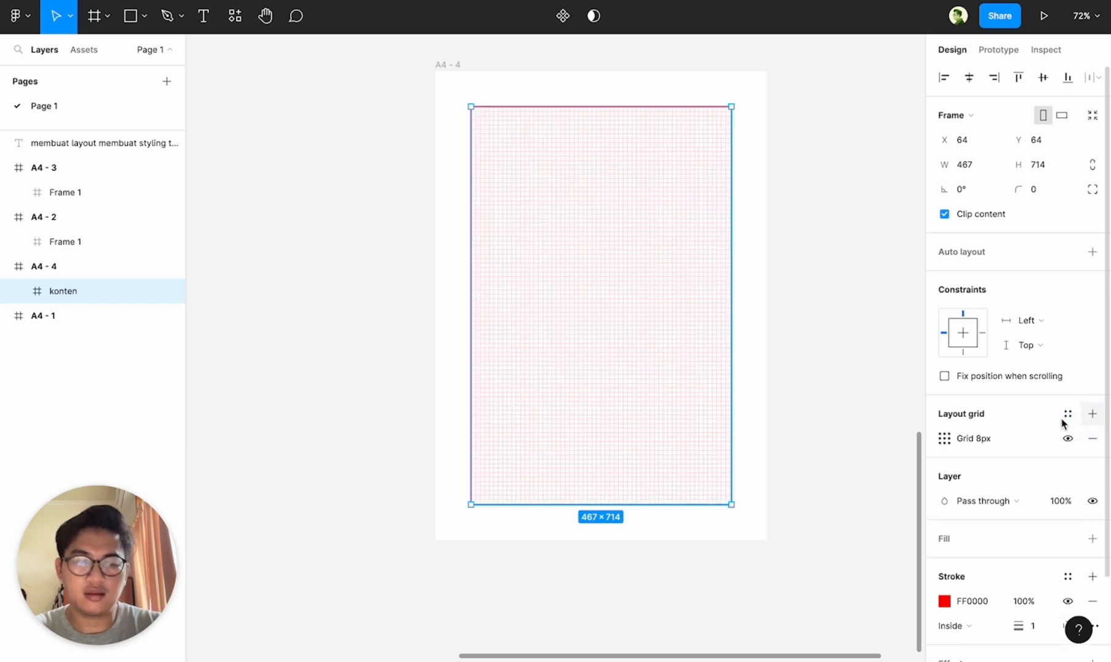
pyautogui.click(945, 439)
pyautogui.click(776, 441)
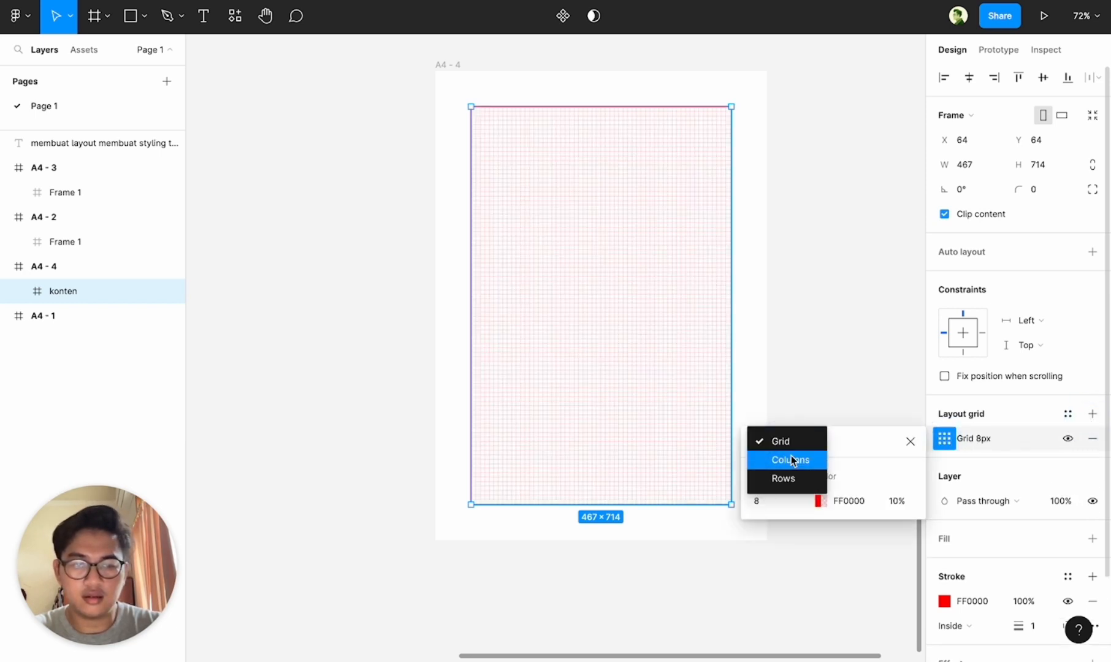
pyautogui.click(791, 460)
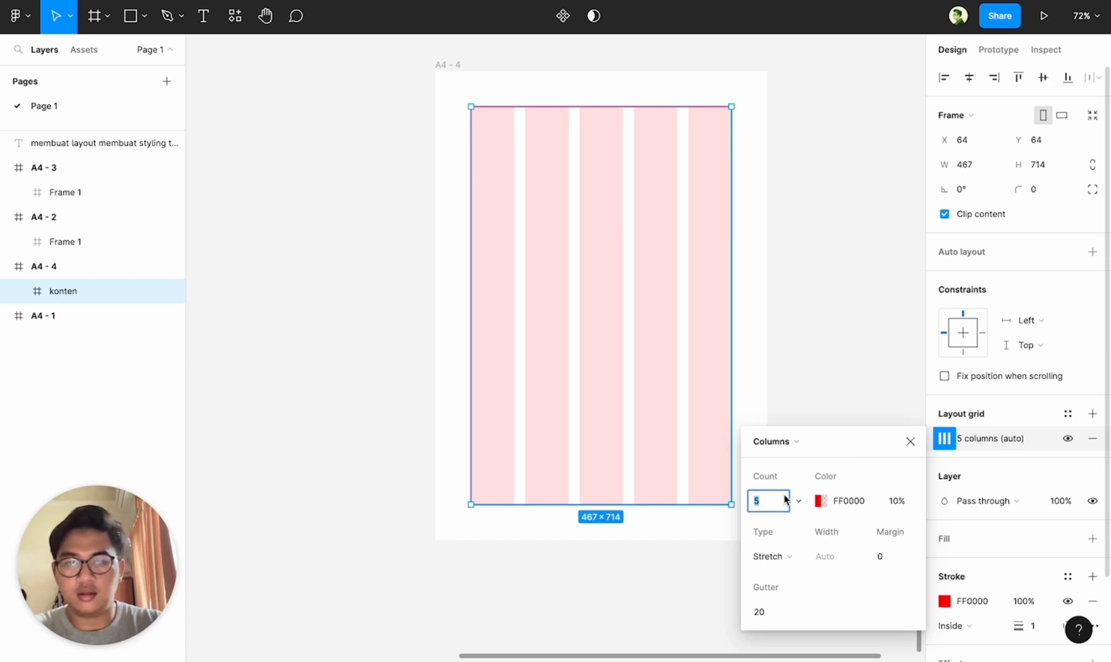
pyautogui.write('6')
pyautogui.press('Return')
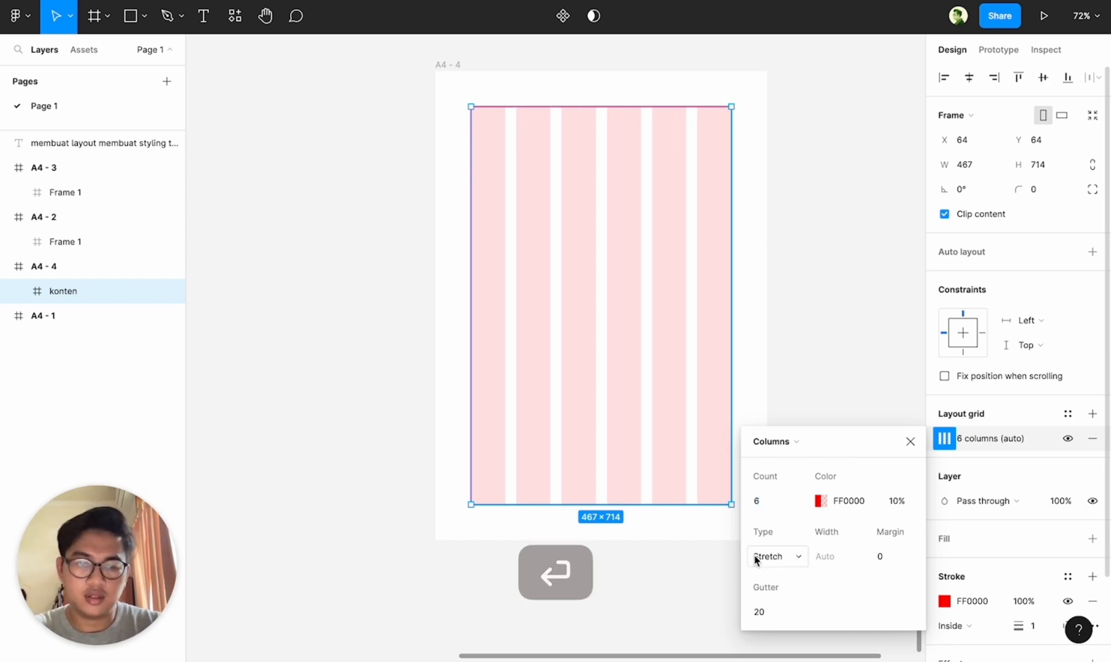
pyautogui.click(784, 611)
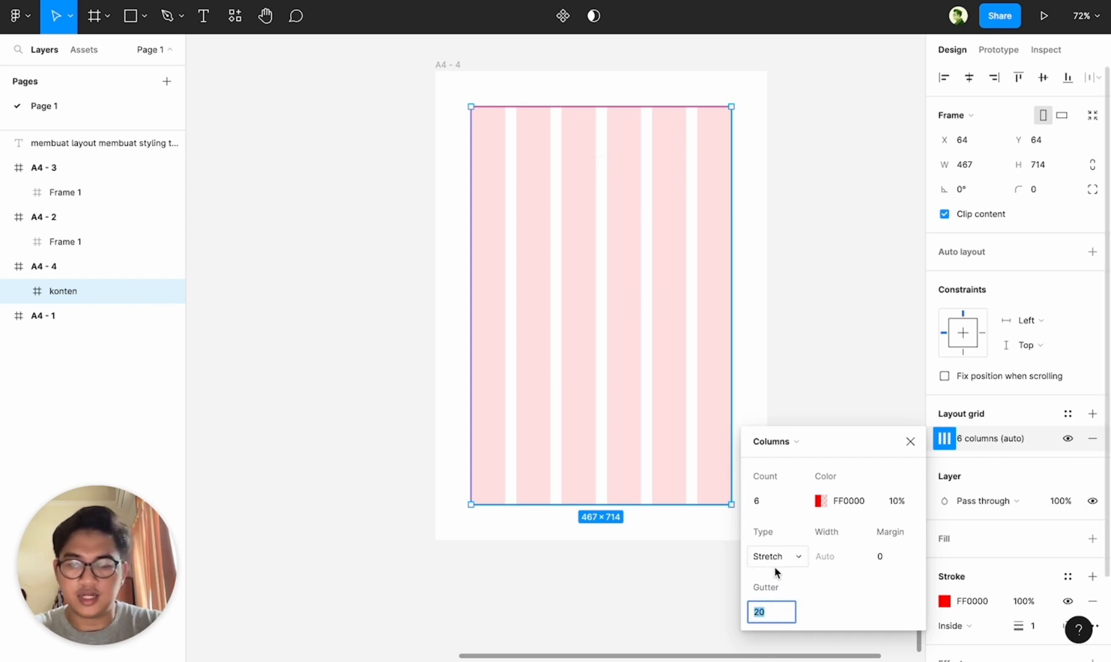
pyautogui.write('8')
pyautogui.press('Return')
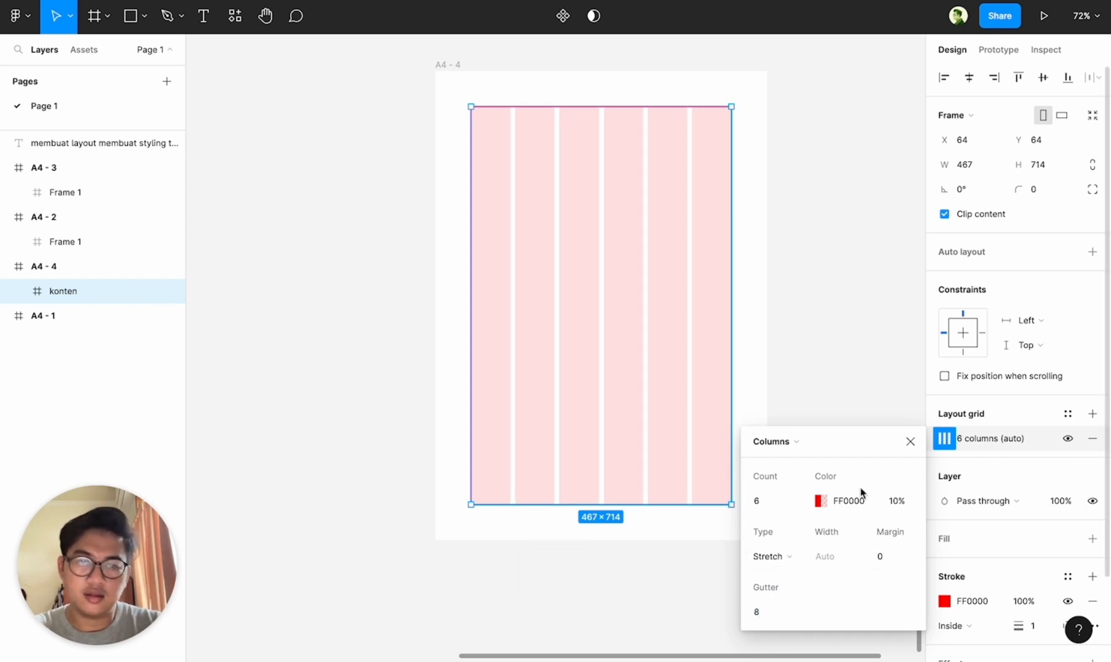
pyautogui.click(802, 178)
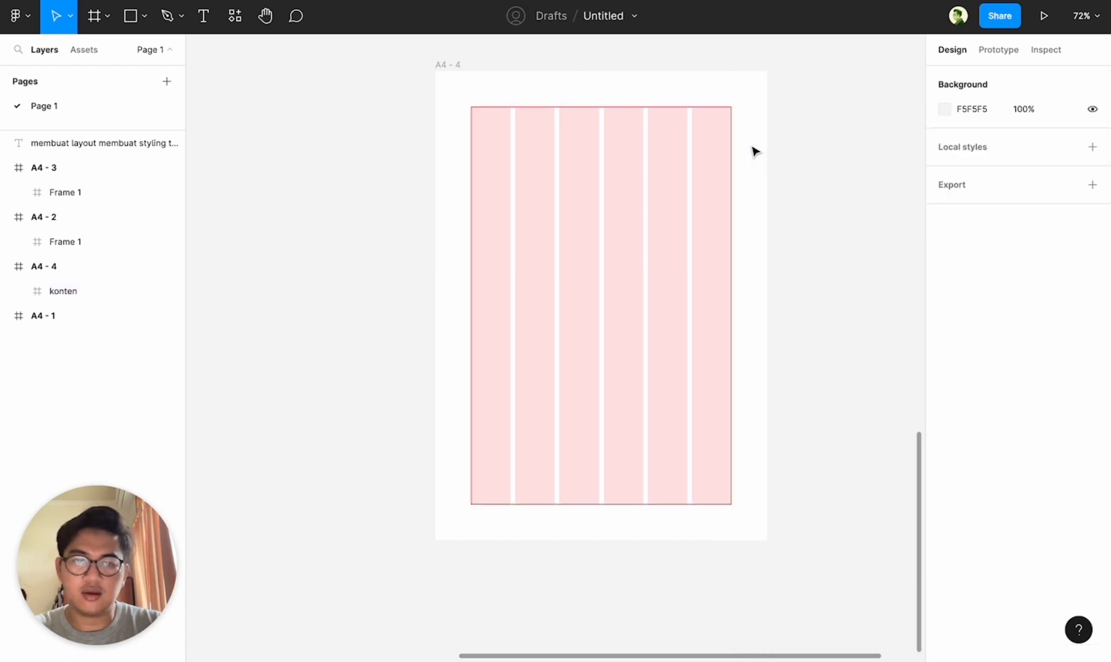
pyautogui.click(449, 65)
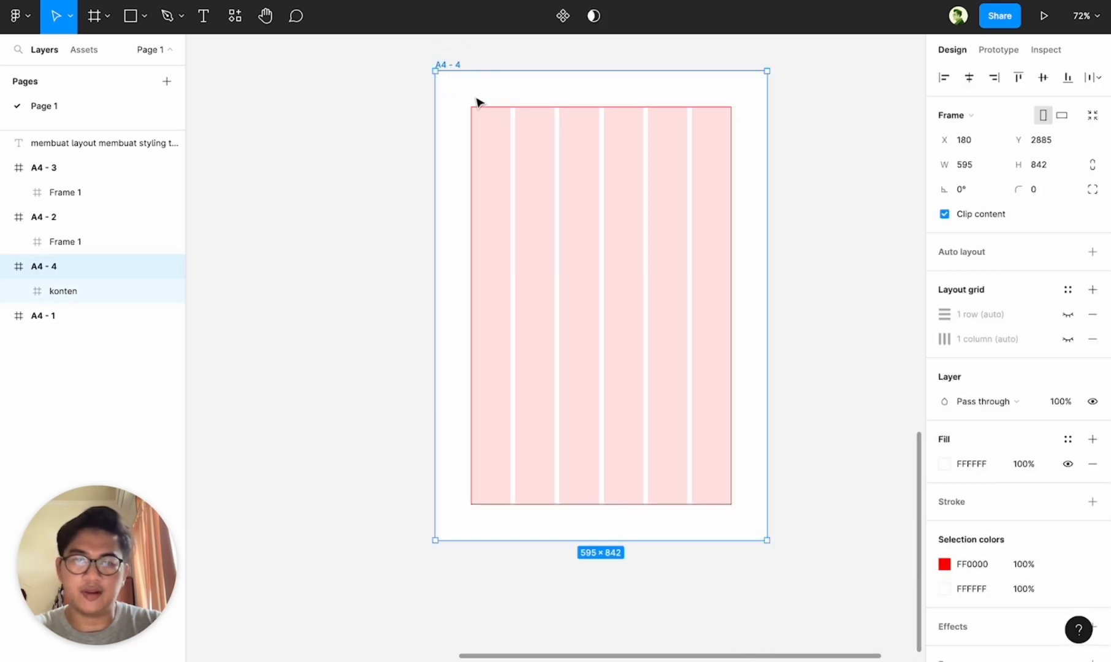
pyautogui.click(823, 229)
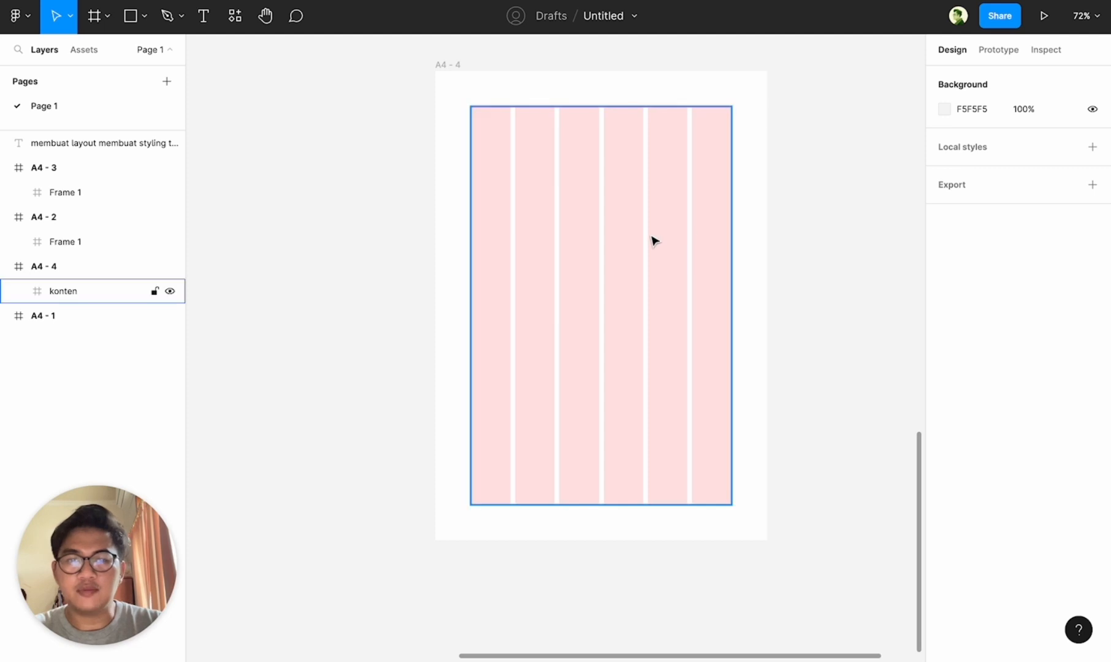
pyautogui.scroll(5, 616, 110)
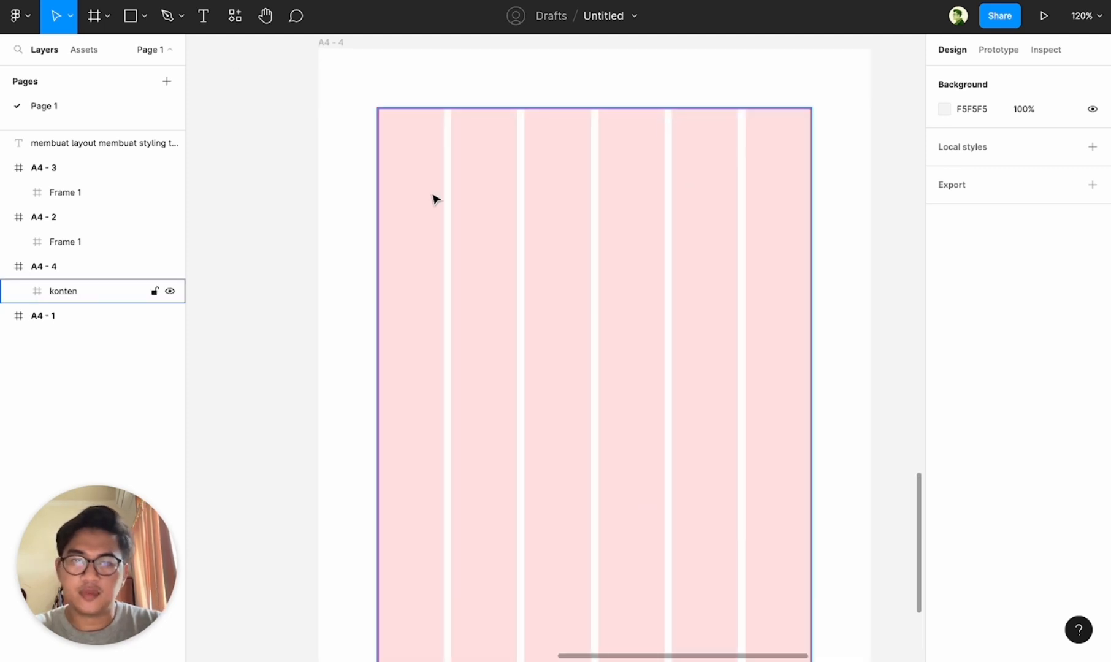
pyautogui.scroll(-4, 434, 199)
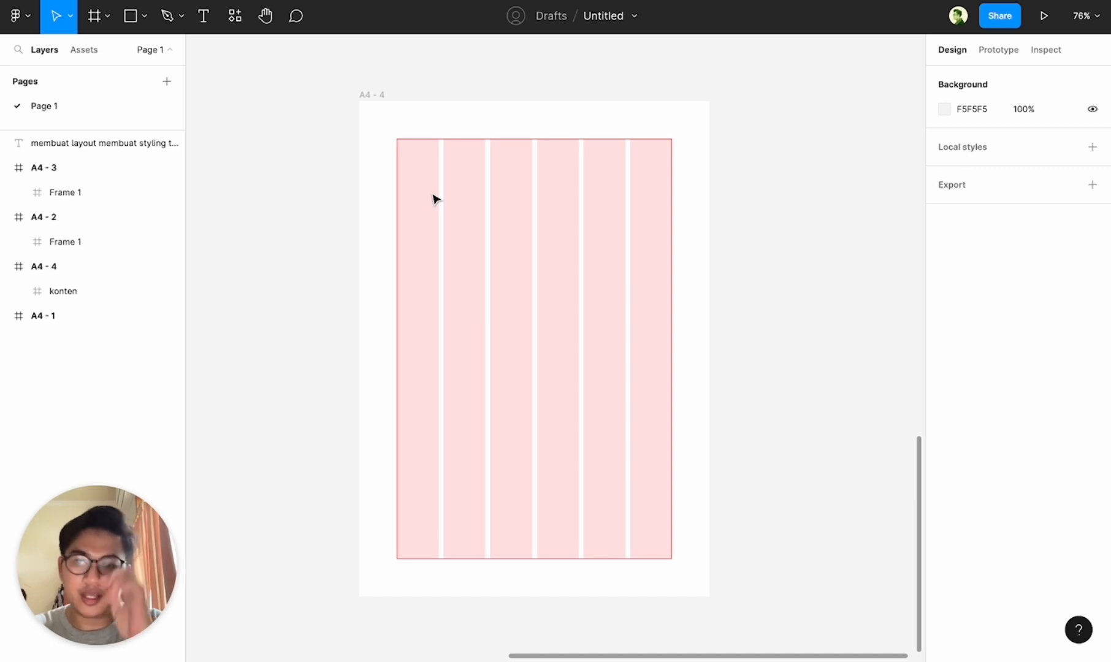
# - Add the text "Judul" in the konten frame's first column at about X 29, Y 125 and make it bold
pyautogui.click(204, 17)
pyautogui.click(413, 213)
pyautogui.write('Judul')
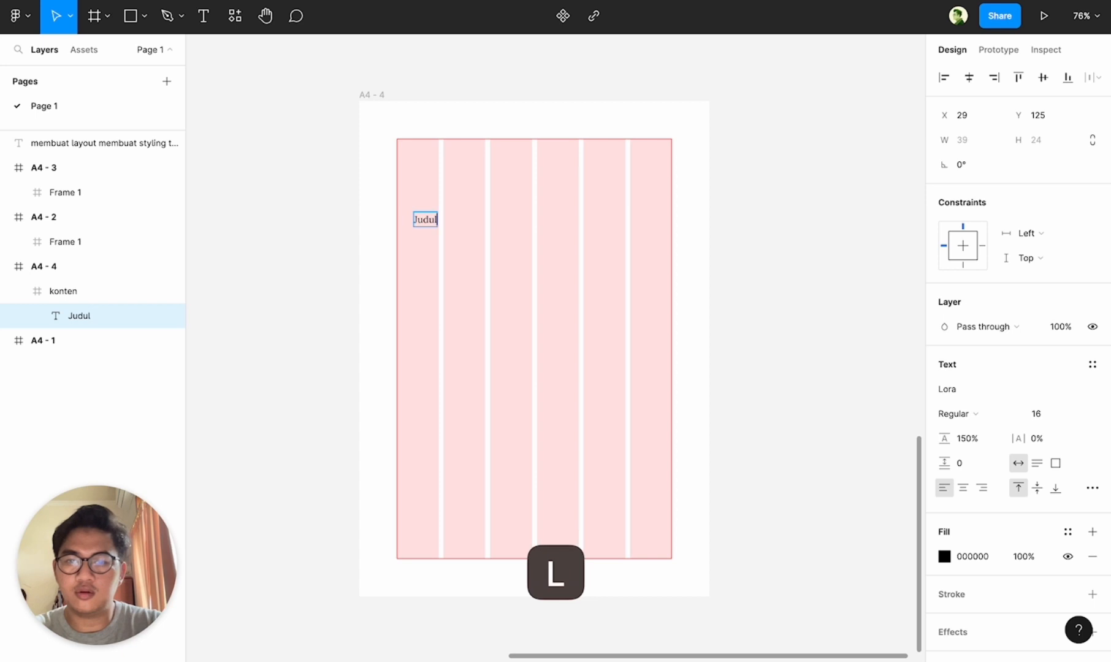
pyautogui.press('super+a')
pyautogui.press('super+b')
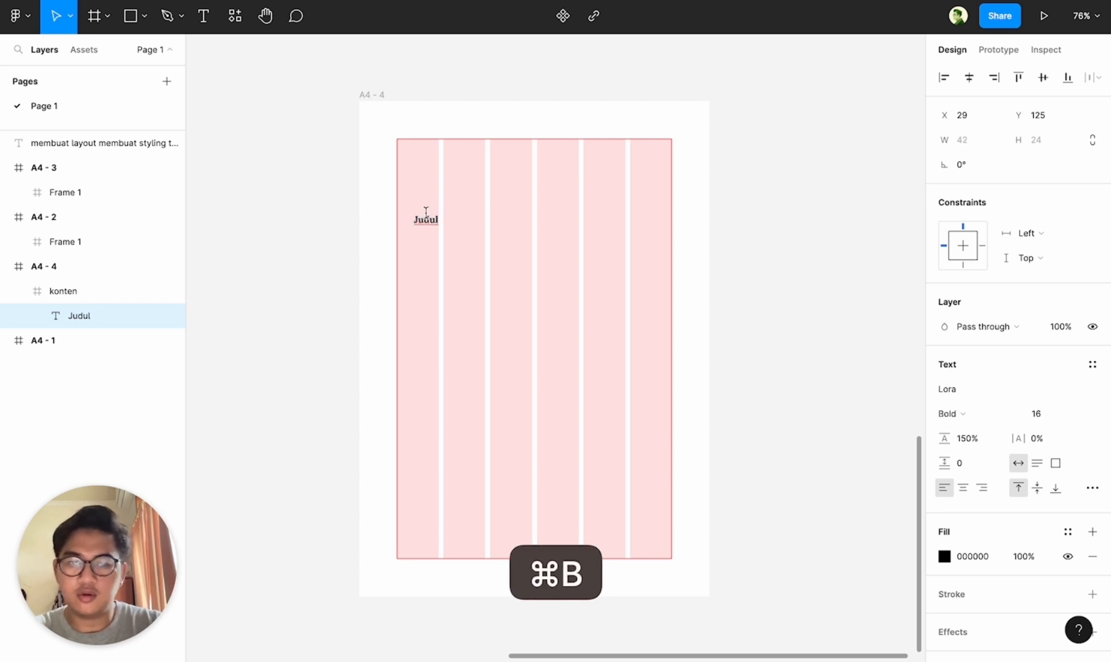
pyautogui.write('k')
pyautogui.press('super+z')
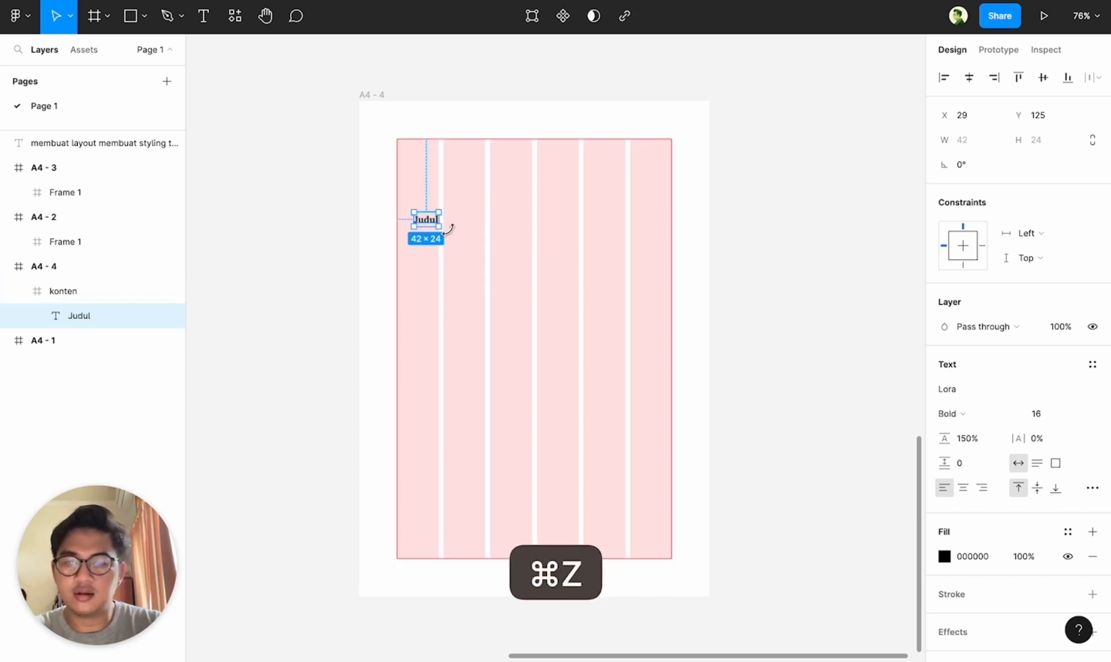
# - Scale the Judul text up about 3.5x to 147 × 85 and place it at X 0, Y 0 in the konten frame
pyautogui.press('k')
pyautogui.moveTo(444, 216); pyautogui.dragTo(372, 136)
pyautogui.scroll(5, 502, 222)
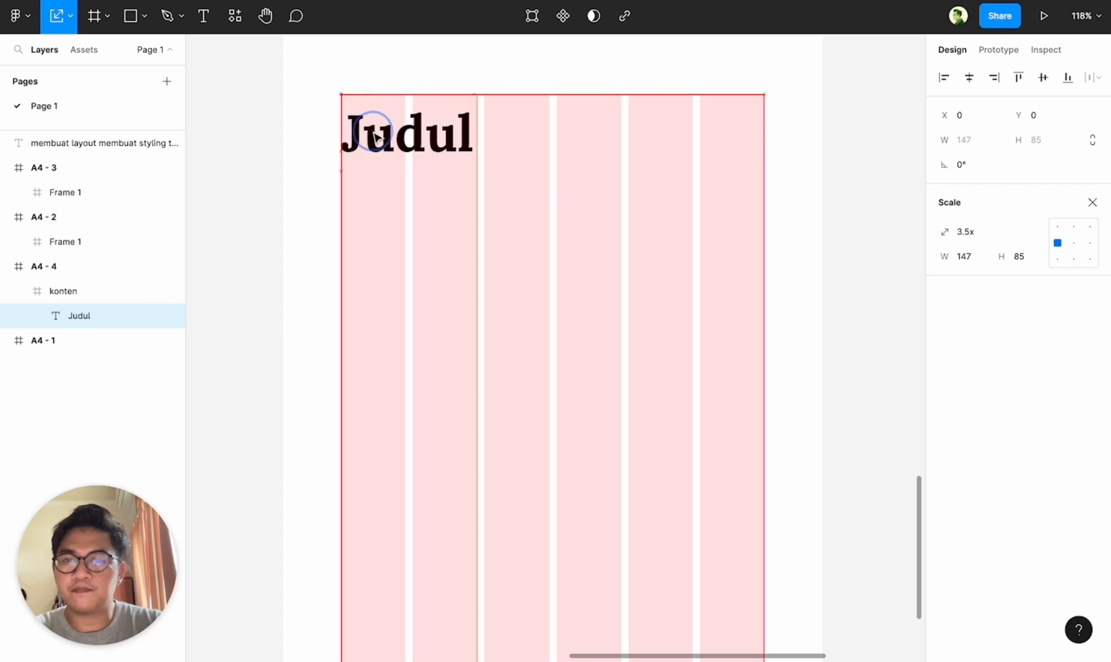
pyautogui.press('v')
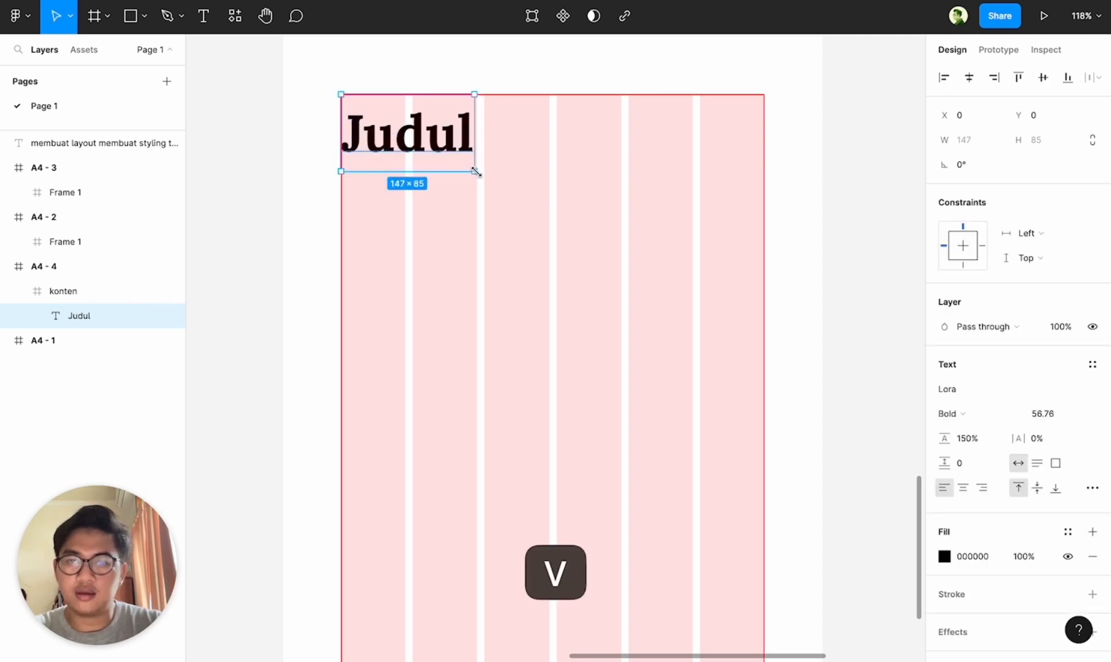
# - Enlarge the title's text box to about 303 × 227 and replace its text with "Lorem Ipsum dolor sir amet"
pyautogui.moveTo(474, 170); pyautogui.dragTo(615, 300)
pyautogui.doubleClick(431, 160)
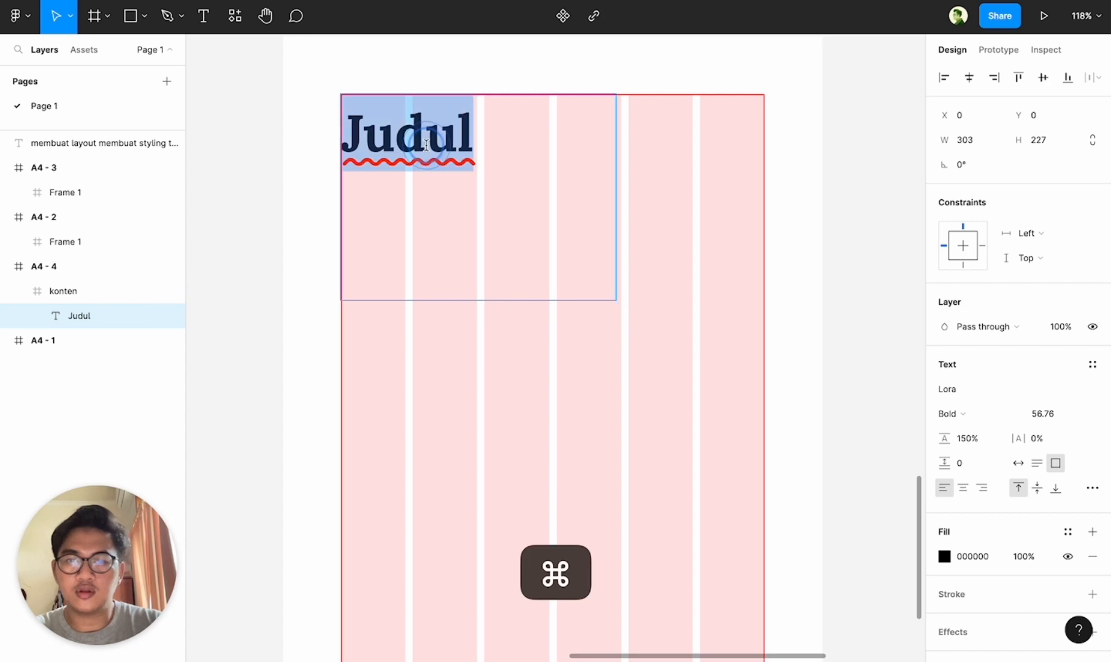
pyautogui.write('Lorem Ipsum')
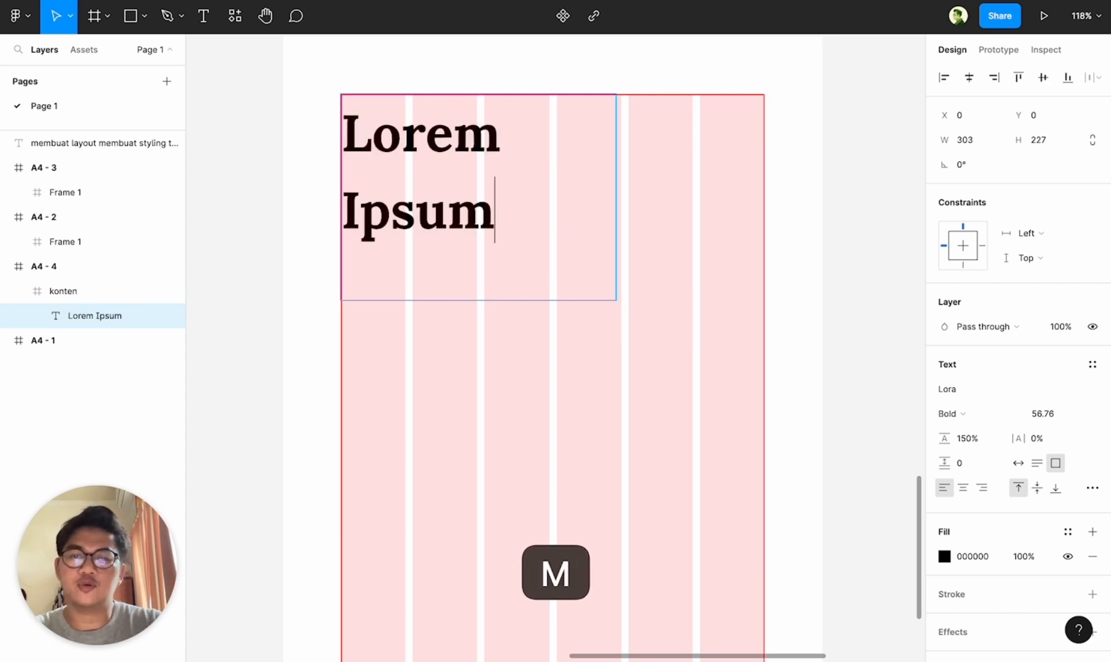
pyautogui.write(' dolor sir amet')
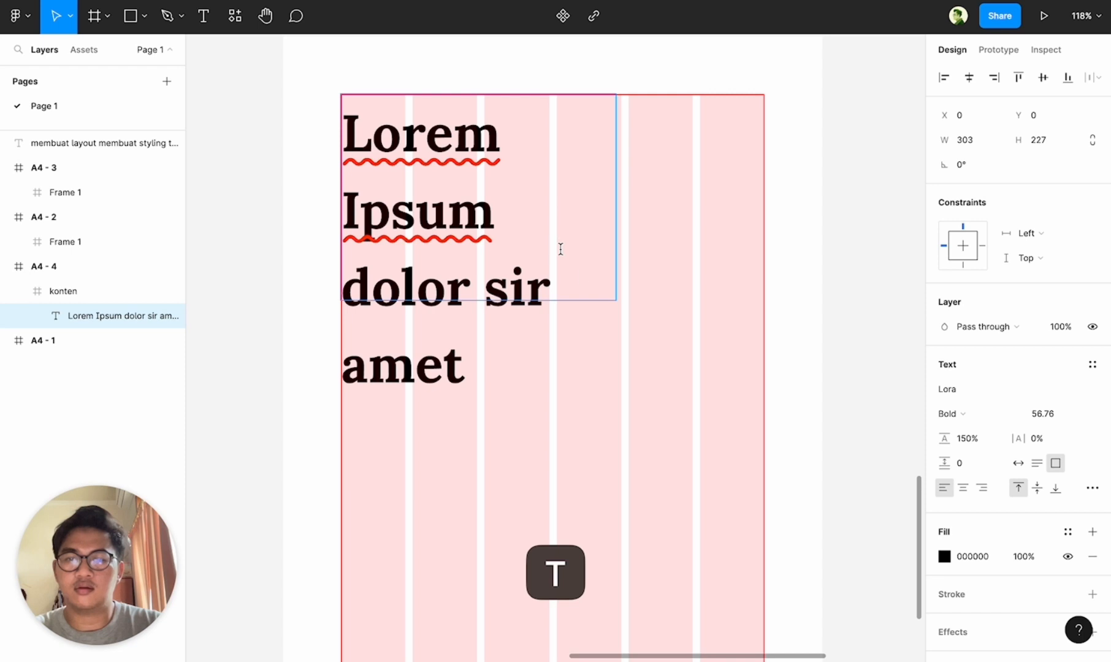
# - Set the title text's font size to 48
pyautogui.click(1046, 413)
pyautogui.press('Escape')
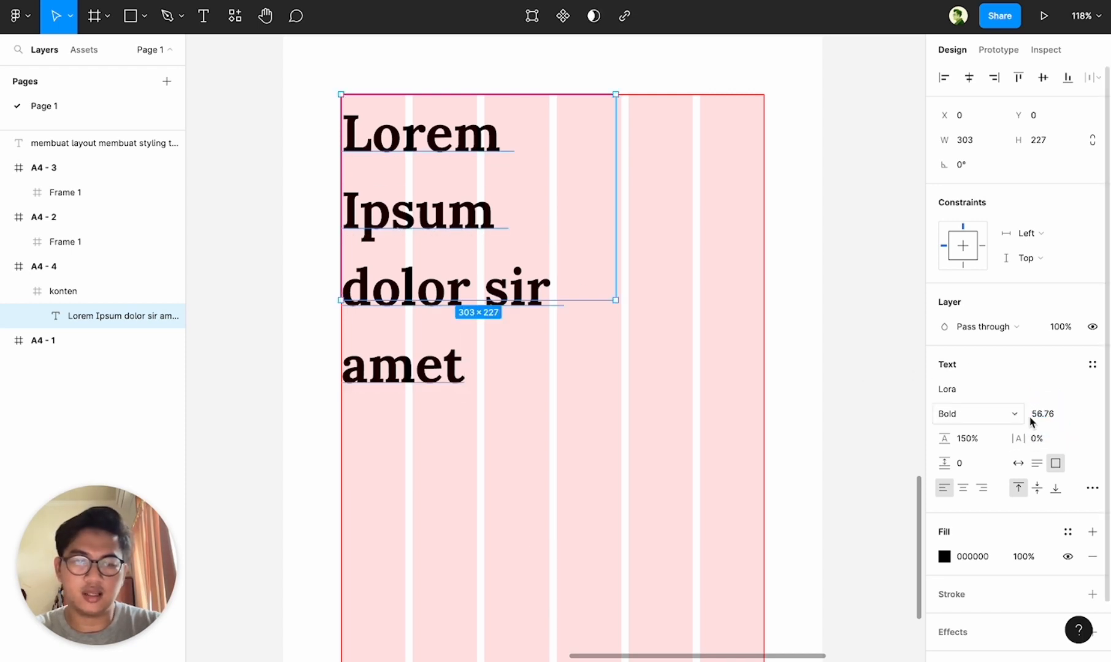
pyautogui.click(1045, 416)
pyautogui.write('48')
pyautogui.press('Return')
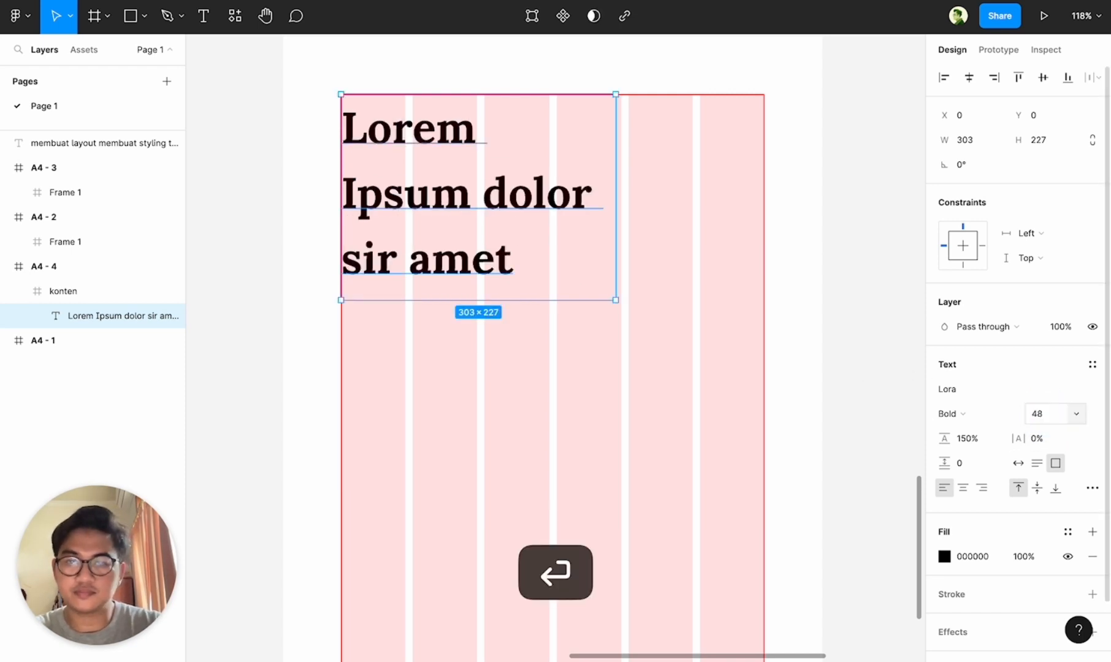
pyautogui.click(845, 285)
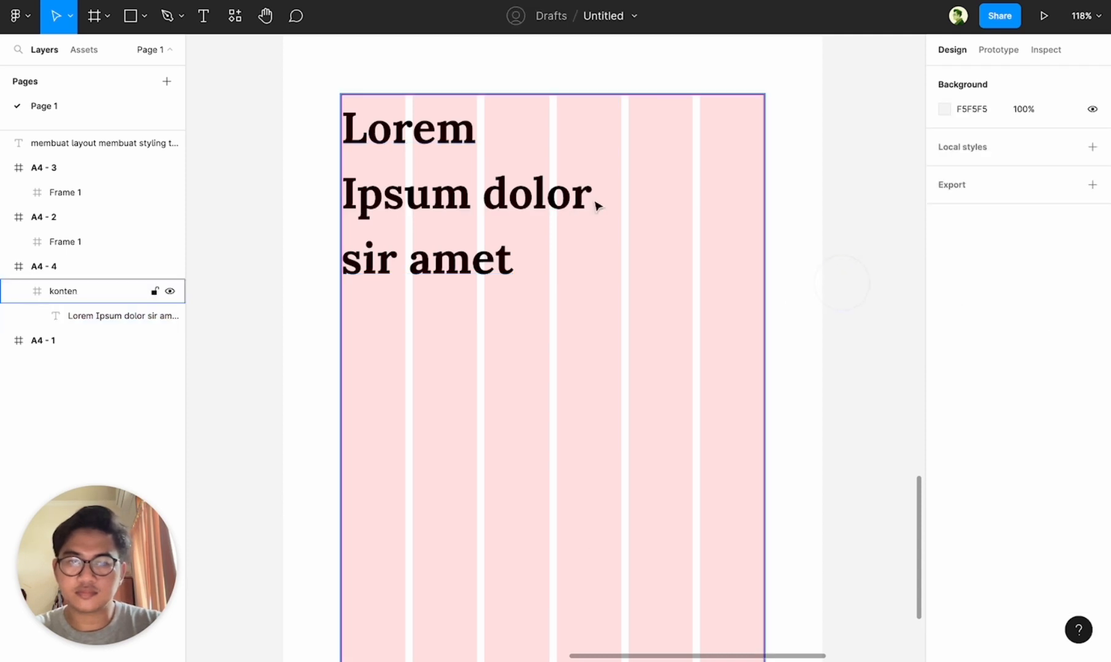
# - Widen the title's text box to 309 × 227 so that it spans the first four columns
pyautogui.click(532, 213)
pyautogui.keyDown('super'); pyautogui.click(531, 211); pyautogui.keyUp('super')
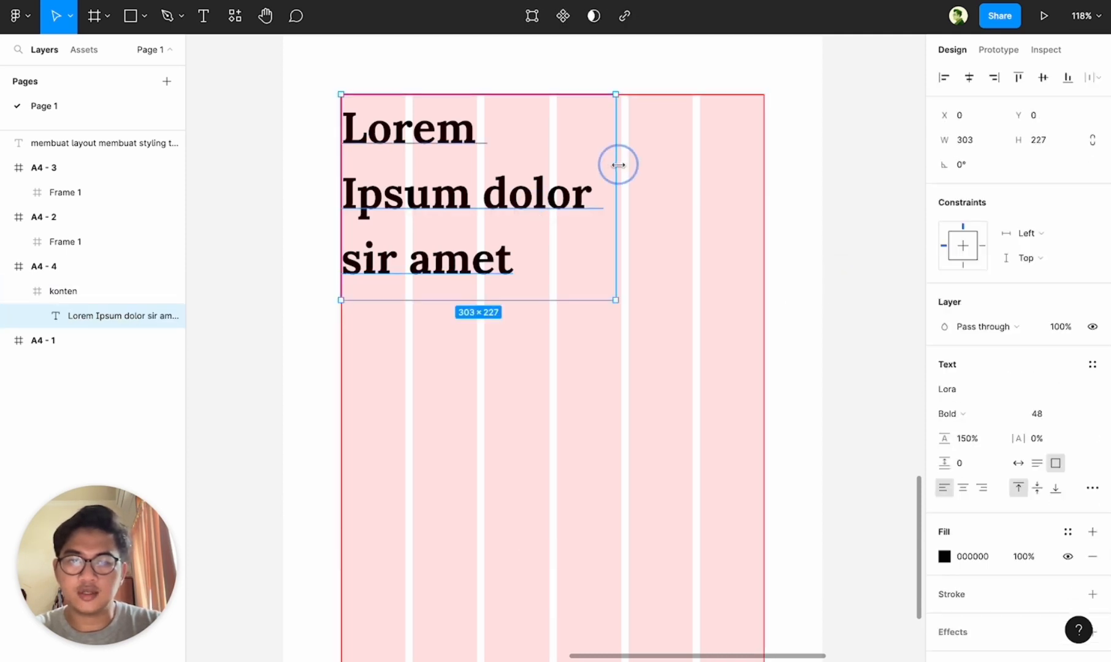
pyautogui.moveTo(621, 166); pyautogui.dragTo(622, 167)
# - Duplicate the title into the fifth column at X 381, Y 64 and replace the copy's text with "Augustus 2023" on two lines
pyautogui.moveTo(495, 161); pyautogui.dragTo(784, 161)
pyautogui.doubleClick(699, 140)
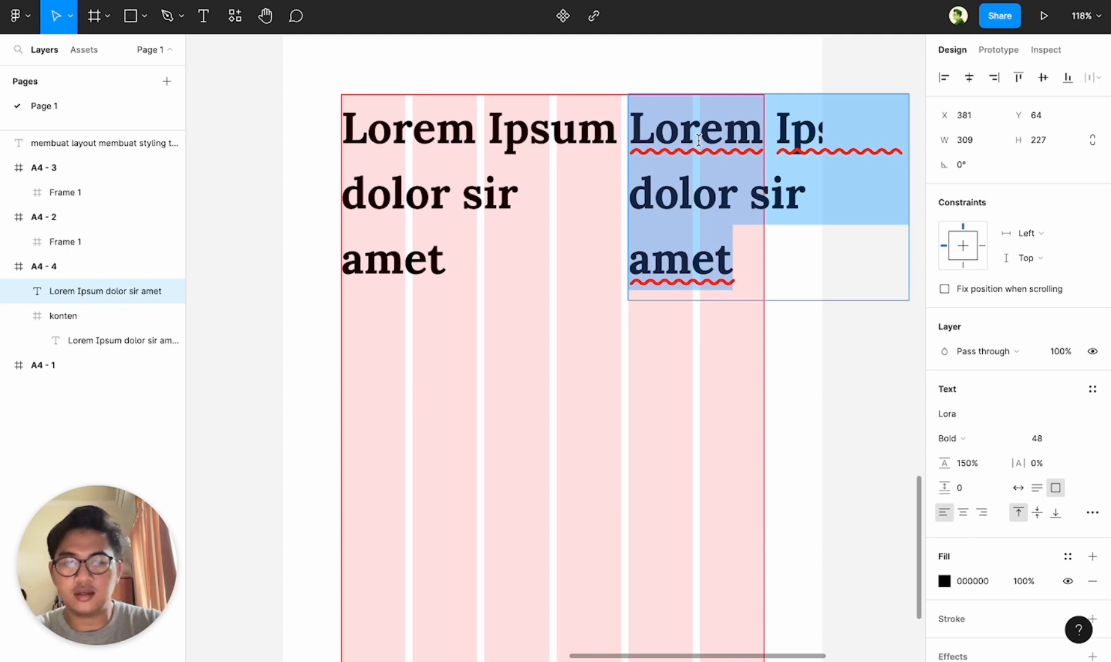
pyautogui.write('Augustus')
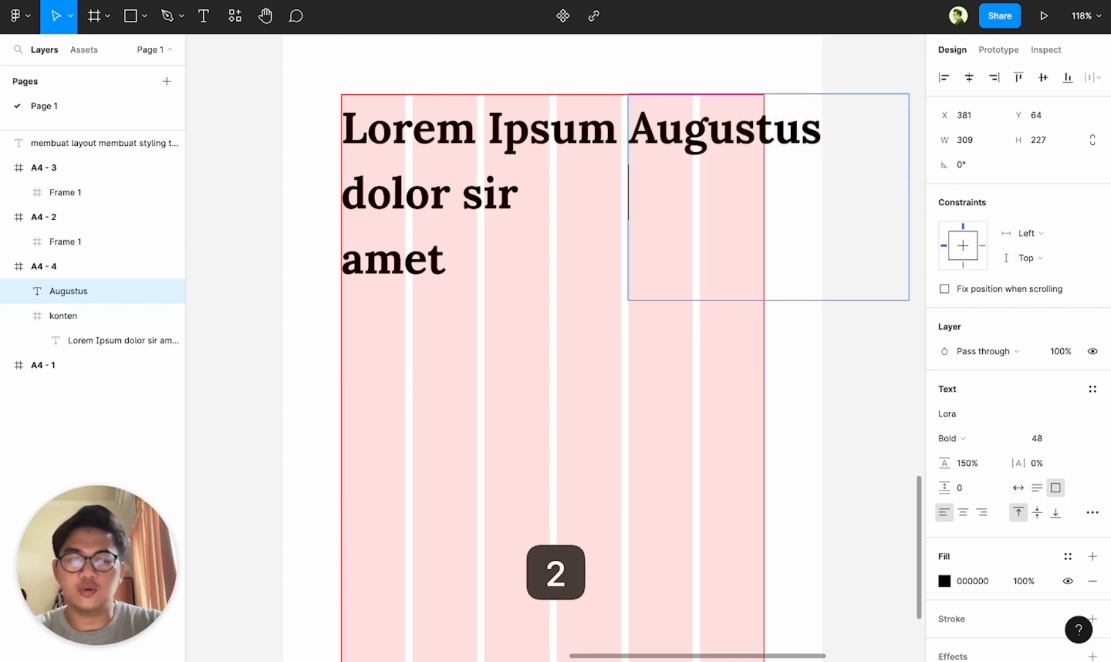
pyautogui.press('Escape')
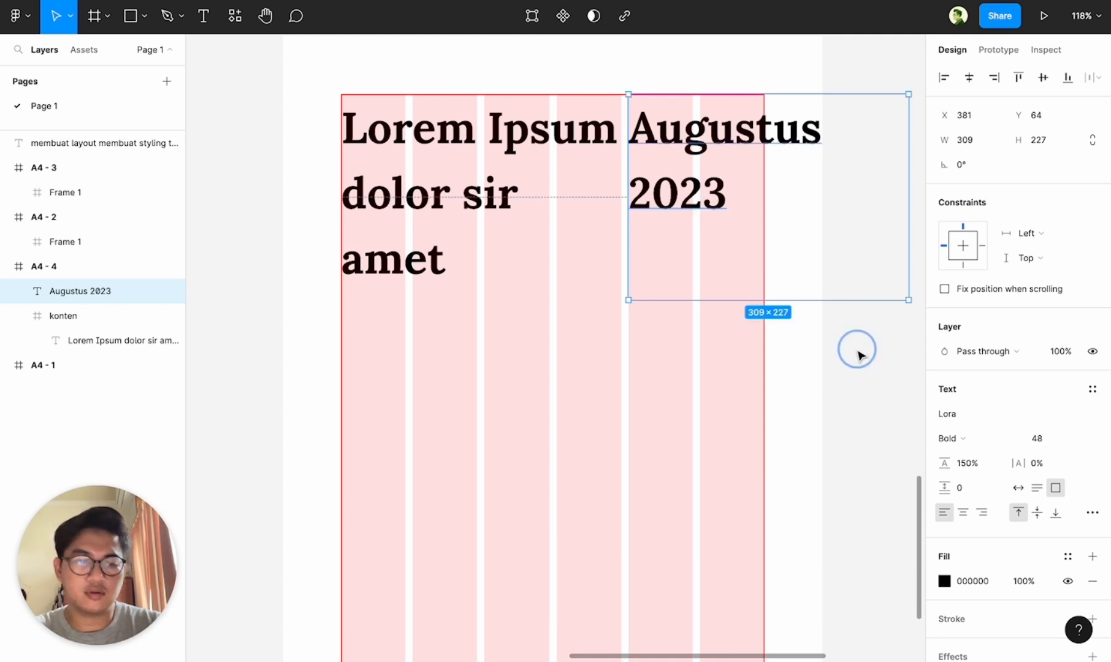
# - Set the Augustus 2023 text to font size 16 and Regular weight
pyautogui.write('40')
pyautogui.press('Return')
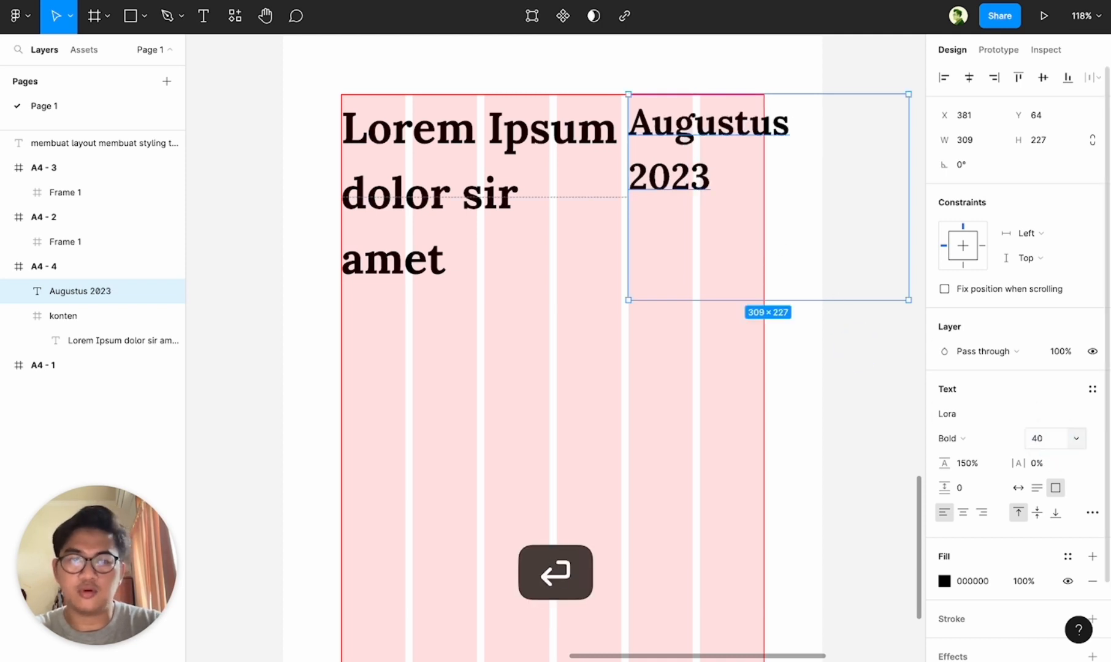
pyautogui.click(1042, 437)
pyautogui.write('32')
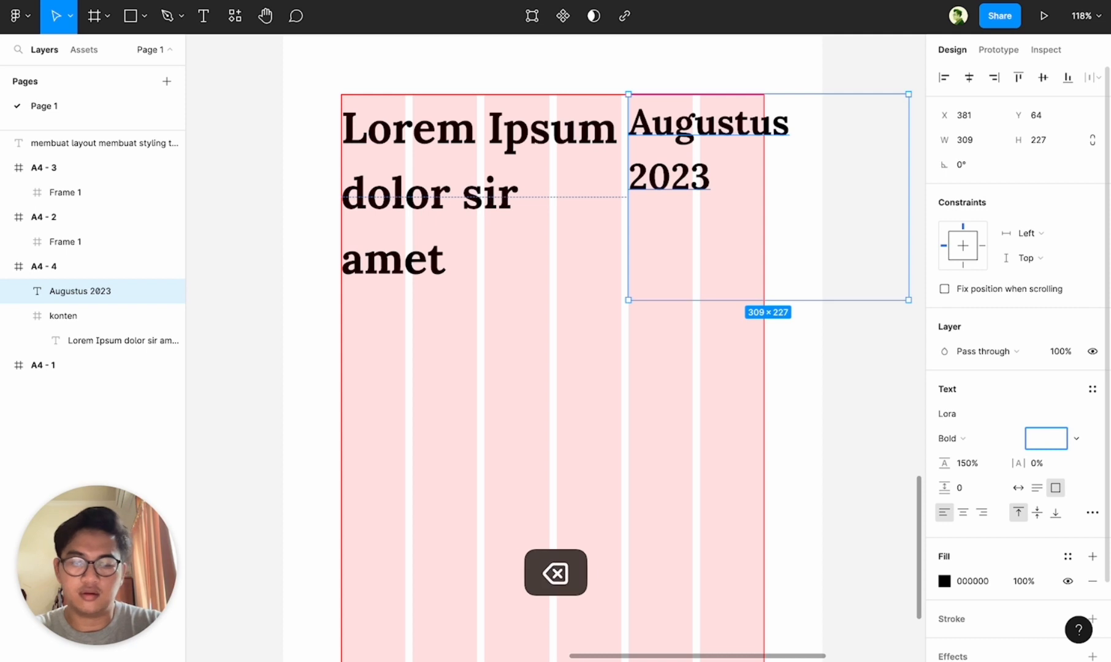
pyautogui.write('16')
pyautogui.press('Return')
pyautogui.press('super+b')
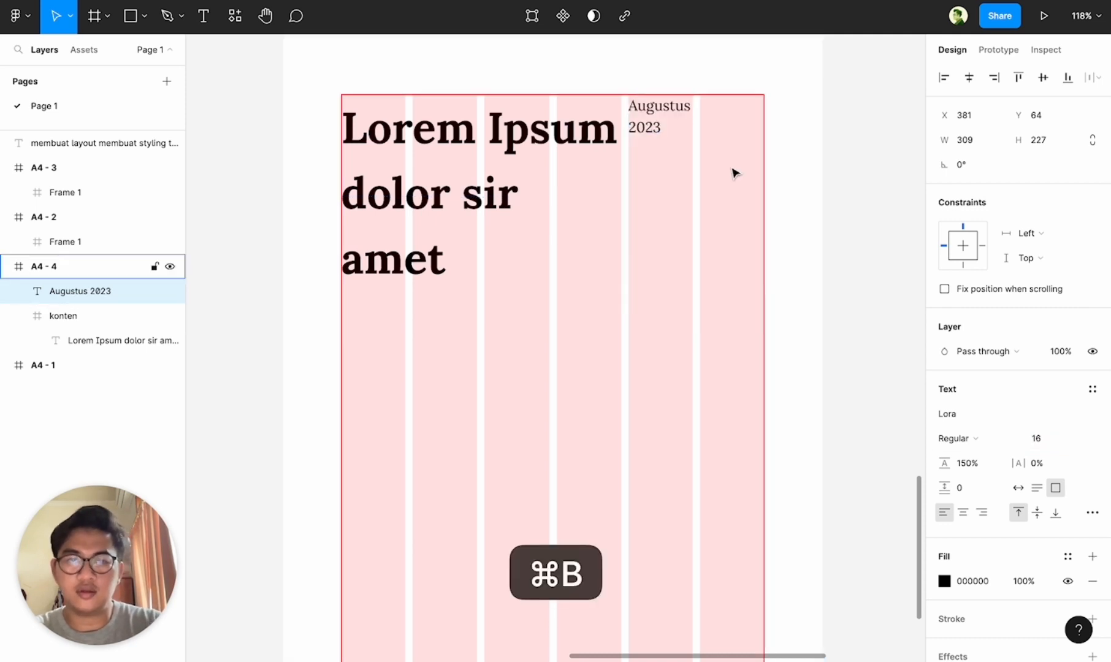
# - Shrink the Augustus 2023 text box to its content using auto width
pyautogui.moveTo(859, 300); pyautogui.dragTo(853, 159)
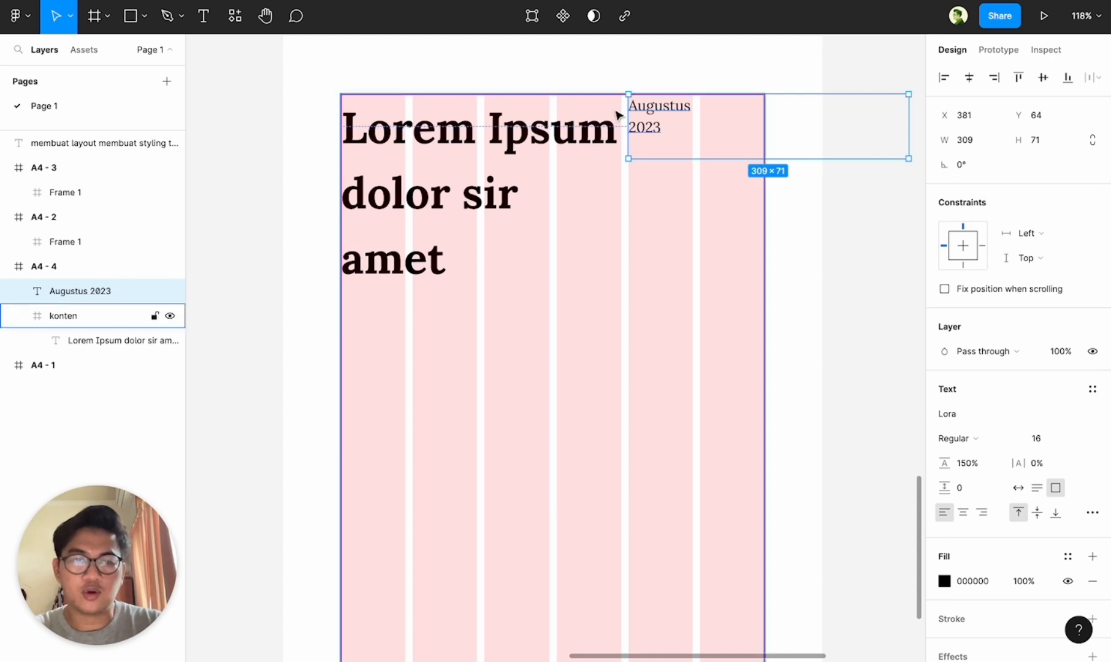
pyautogui.click(1037, 489)
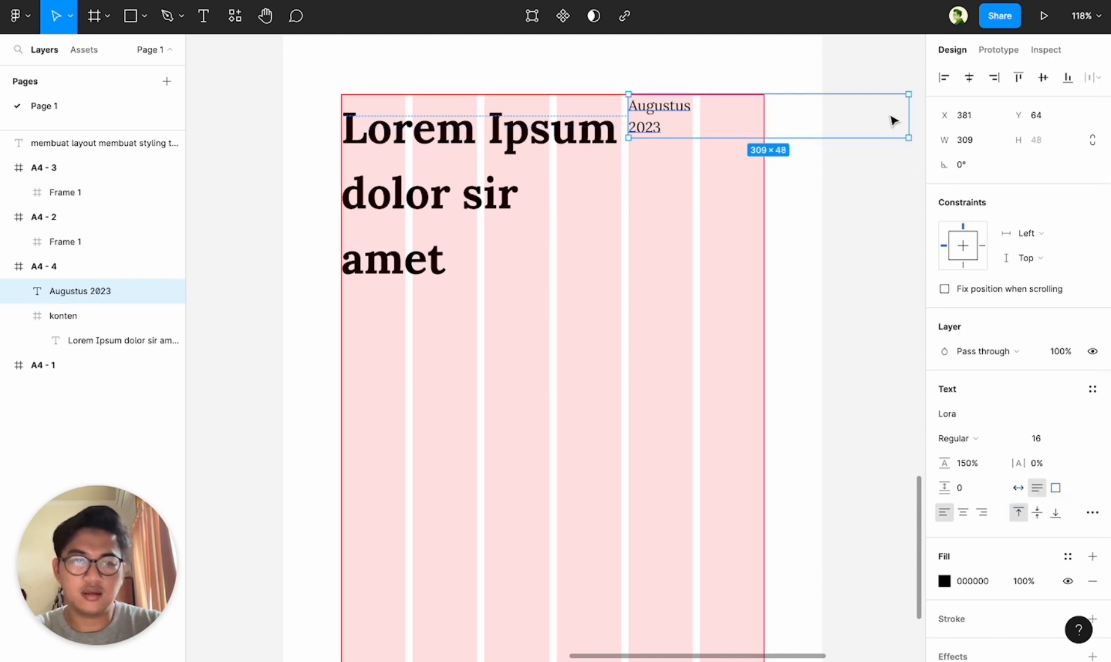
pyautogui.click(1018, 488)
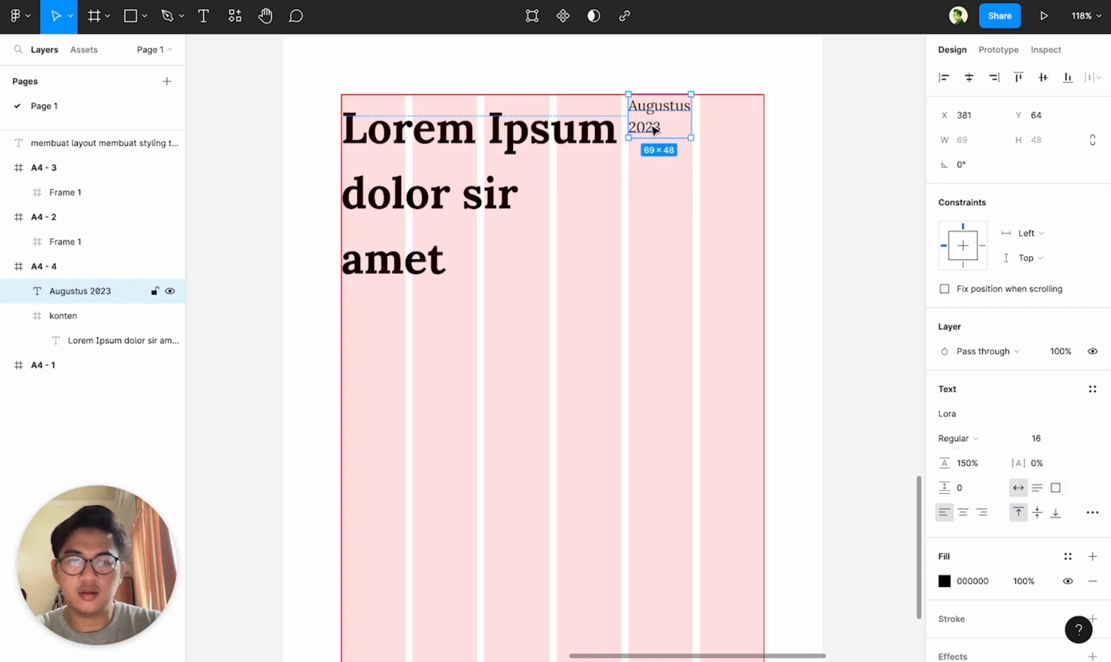
# - Set the title's text box to auto height
pyautogui.click(541, 149)
pyautogui.keyDown('super'); pyautogui.click(550, 130); pyautogui.keyUp('super')
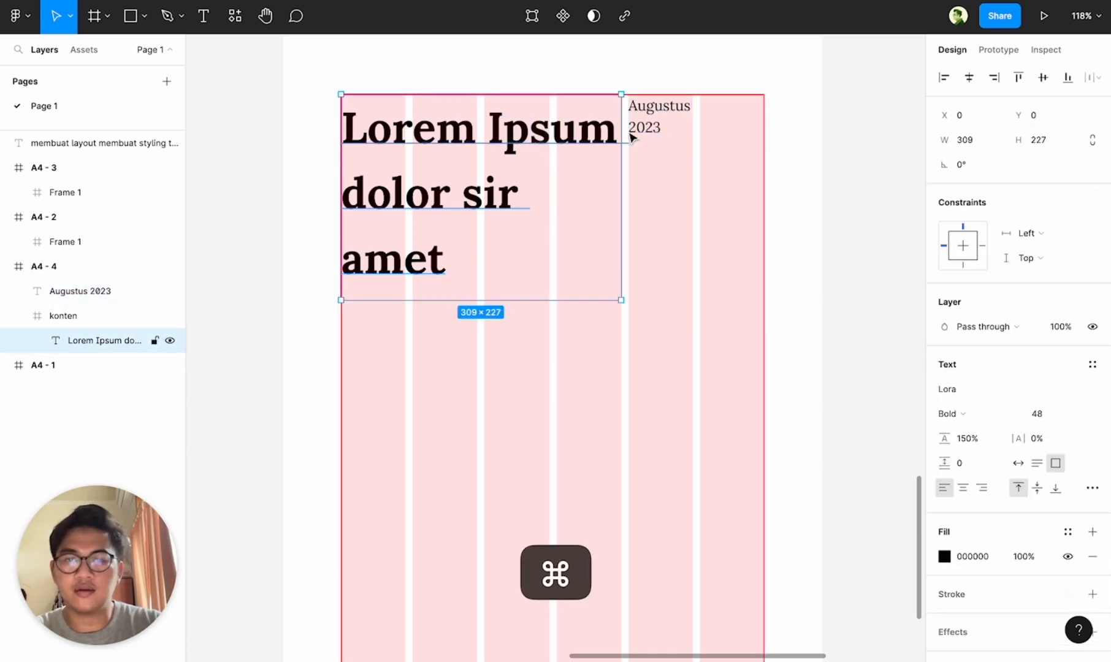
pyautogui.keyDown('shift'); pyautogui.click(658, 130); pyautogui.keyUp('shift')
pyautogui.click(788, 267)
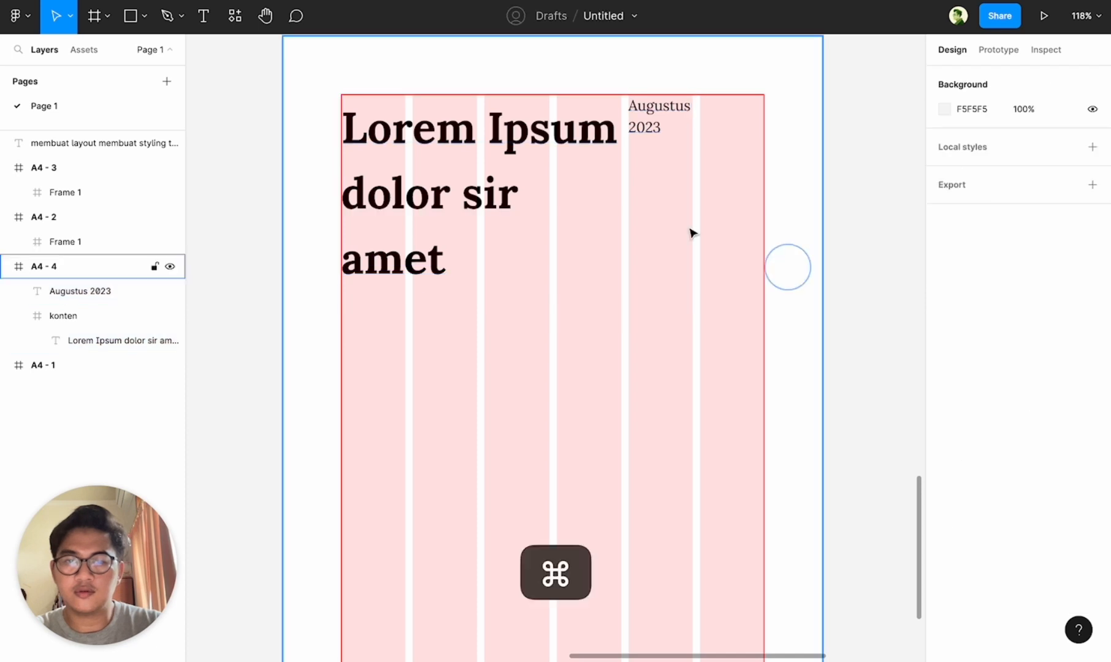
pyautogui.keyDown('super'); pyautogui.click(474, 170); pyautogui.keyUp('super')
pyautogui.click(1036, 463)
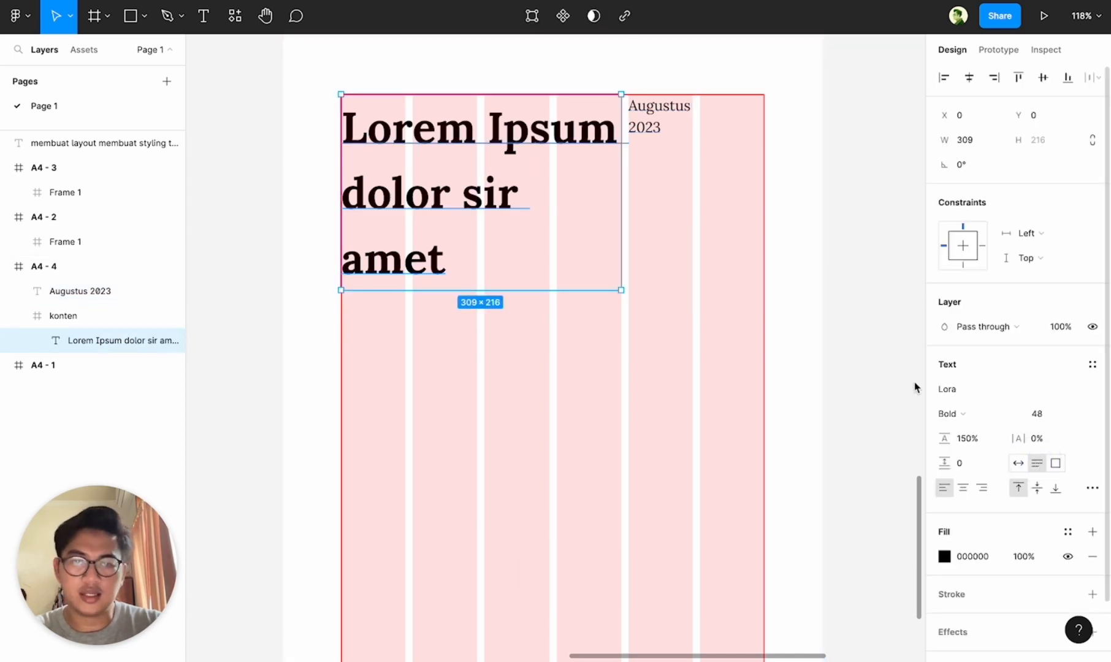
# - Move the Augustus 2023 text straight down to Y 84, beside the title's first line
pyautogui.click(662, 118)
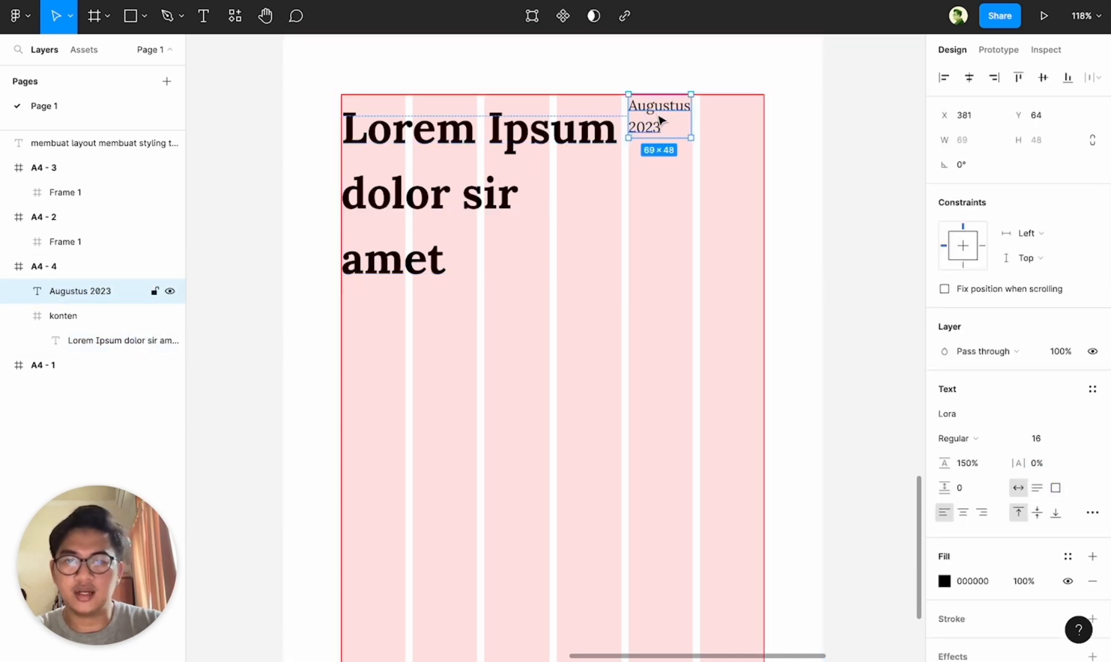
pyautogui.moveTo(657, 129); pyautogui.dragTo(656, 158)
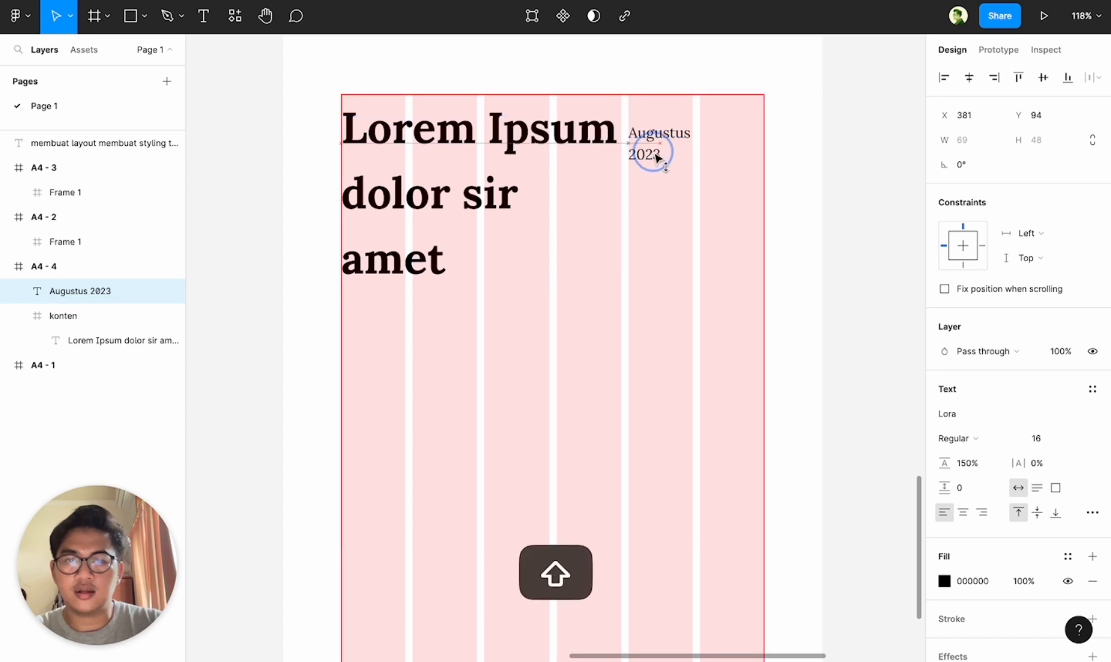
pyautogui.click(826, 138)
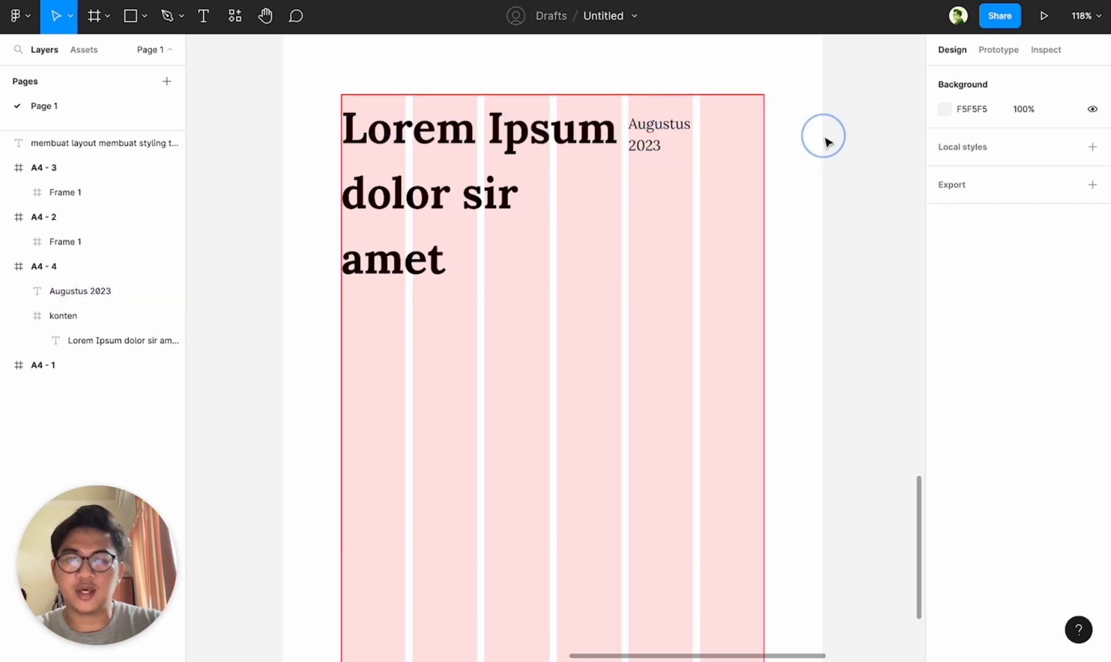
pyautogui.scroll(-3, 821, 136)
# - Move the Augustus 2023 text into the sixth column at X 460, Y 84, trying right alignment before returning it to left alignment
pyautogui.click(712, 134)
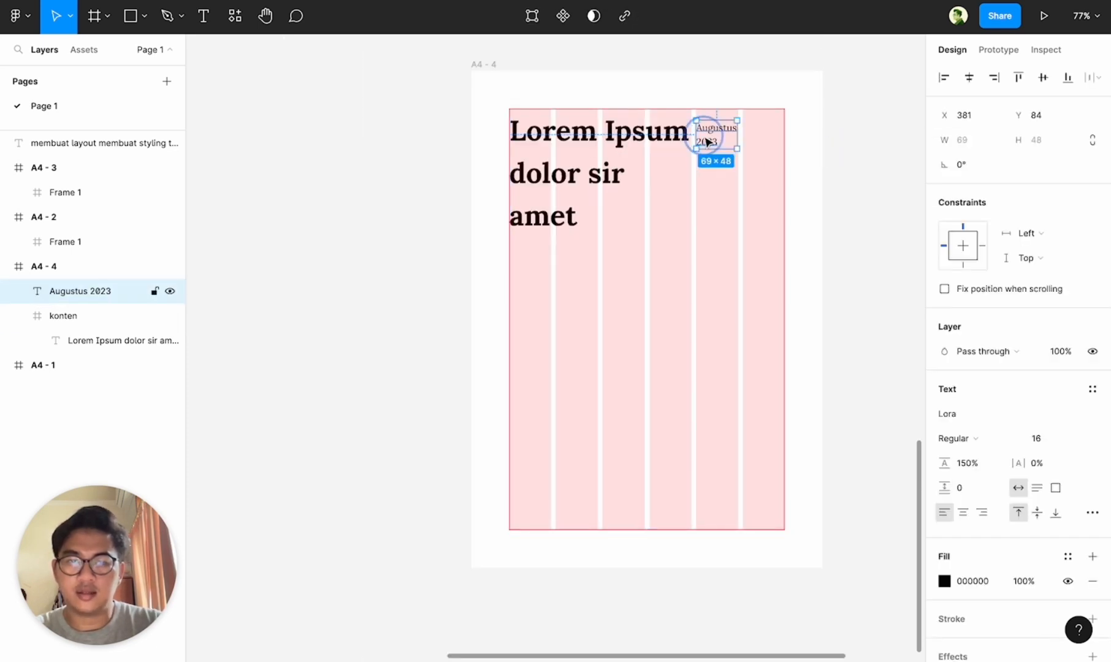
pyautogui.click(982, 513)
pyautogui.scroll(3, 770, 158)
pyautogui.moveTo(701, 122); pyautogui.dragTo(761, 123)
pyautogui.click(945, 514)
pyautogui.scroll(5, 705, 54)
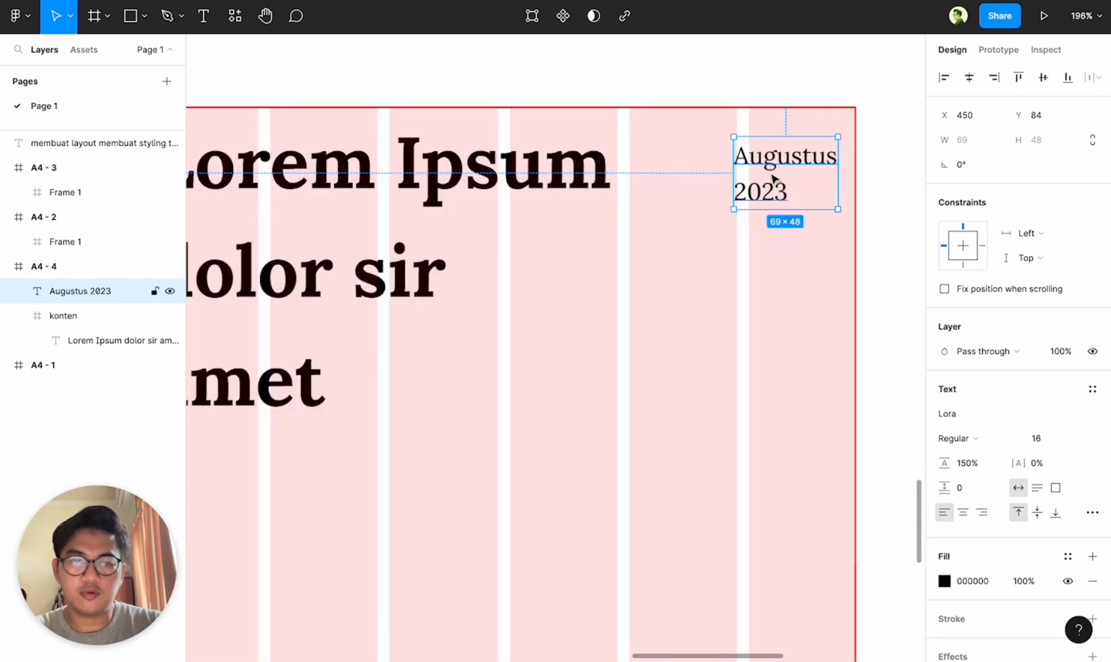
pyautogui.moveTo(765, 168); pyautogui.dragTo(778, 170)
pyautogui.scroll(5, 778, 169)
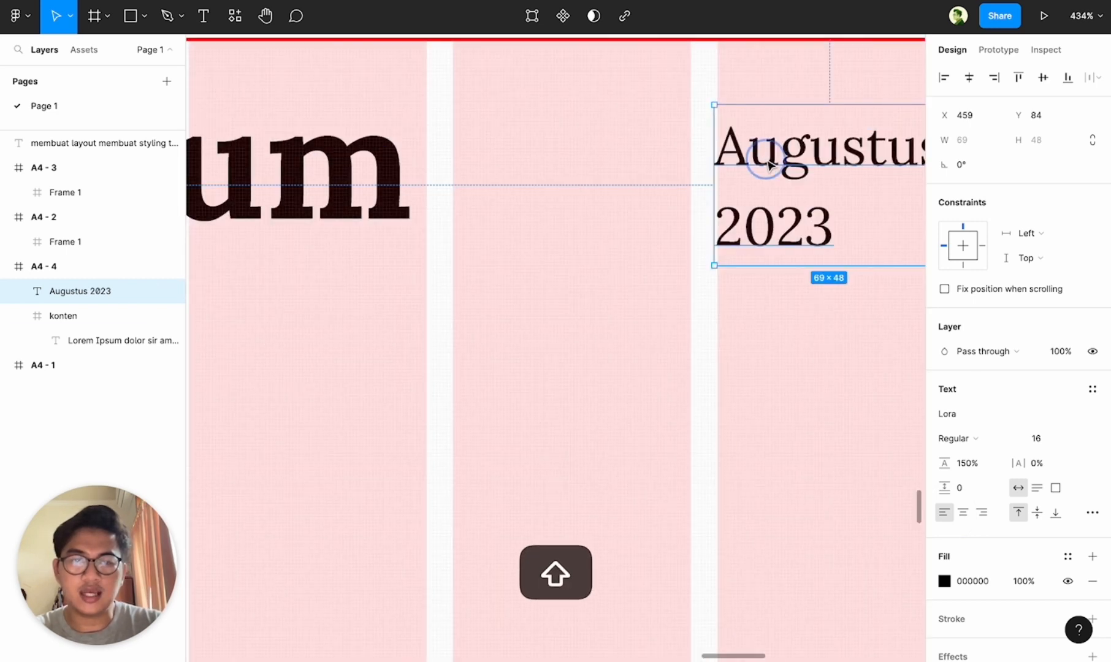
pyautogui.moveTo(768, 159); pyautogui.dragTo(766, 158)
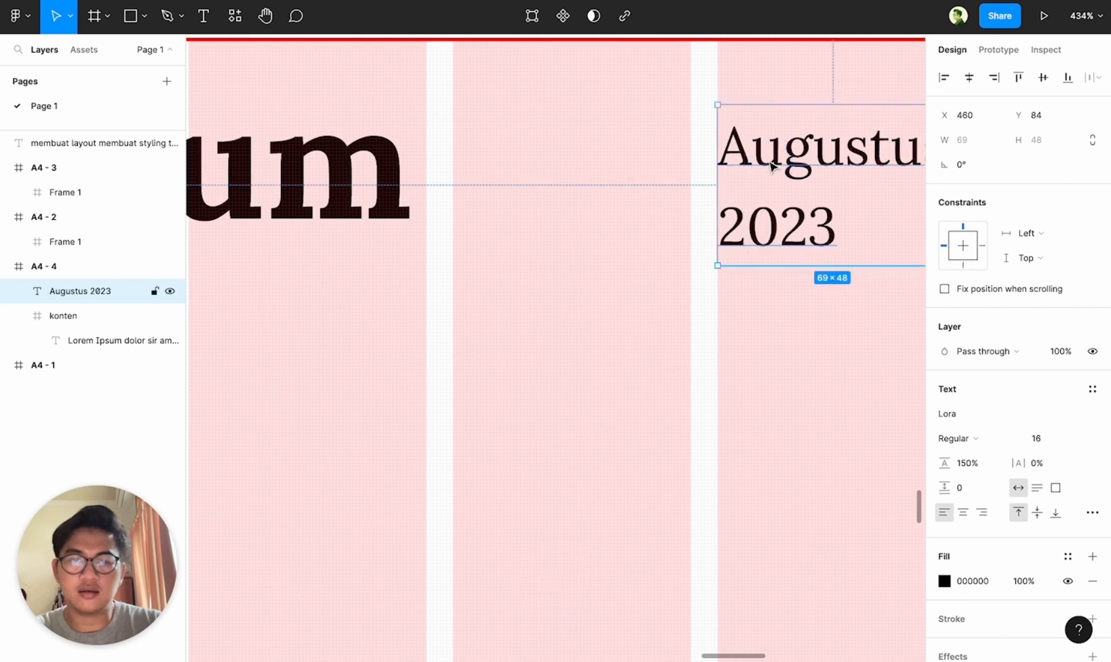
pyautogui.scroll(3, 764, 159)
pyautogui.scroll(-10, 764, 158)
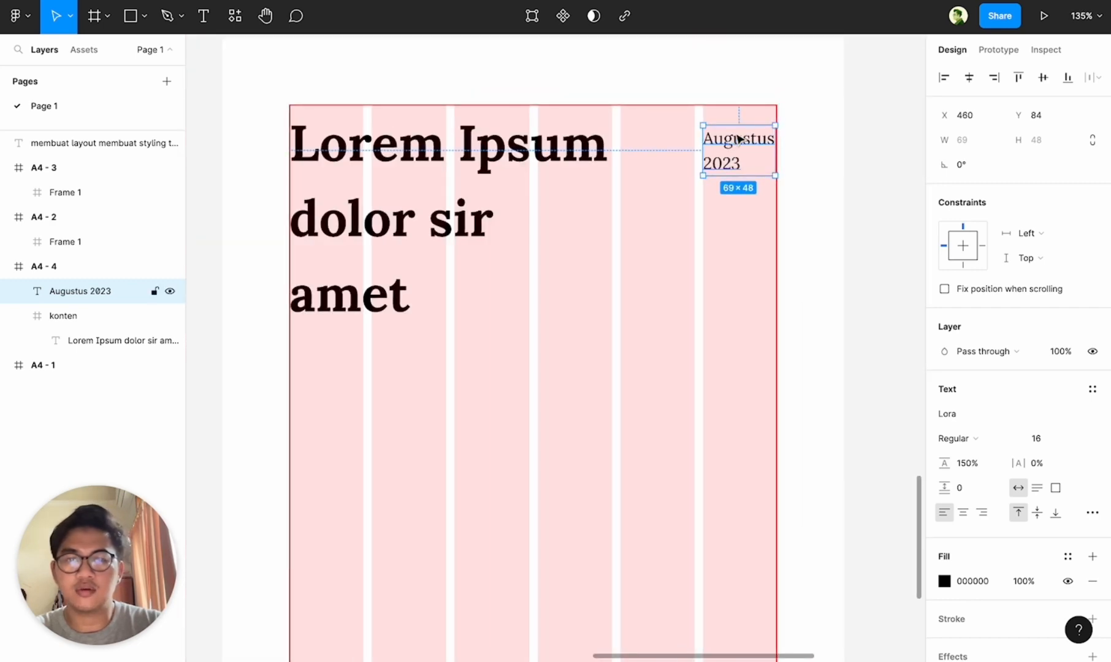
# - Move the Augustus 2023 text to about X 378, Y 232 and join its two lines into one
pyautogui.moveTo(739, 139); pyautogui.dragTo(653, 297)
pyautogui.doubleClick(653, 297)
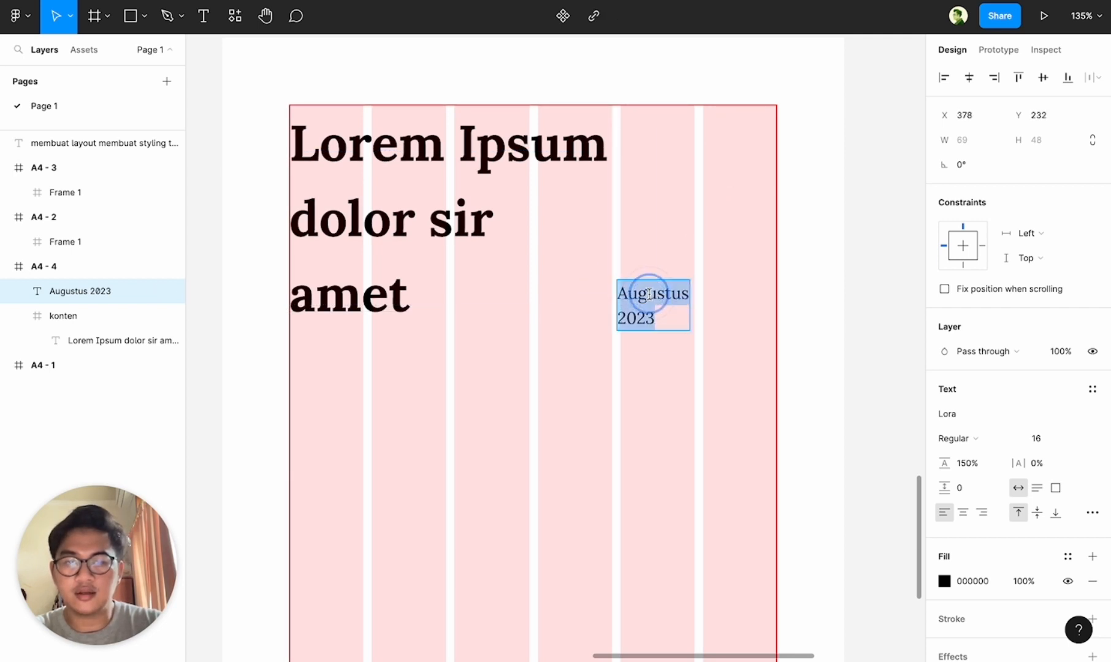
pyautogui.click(650, 318)
pyautogui.press('super+Left')
pyautogui.press('BackSpace')
pyautogui.click(811, 320)
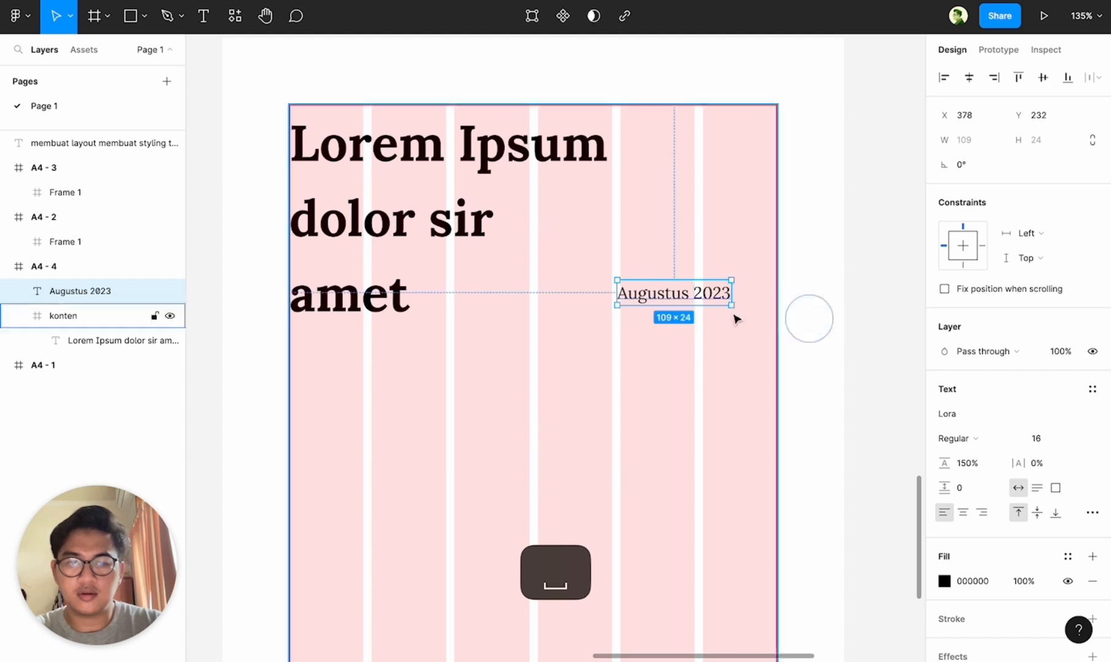
# - Shift the Augustus 2023 text to the fifth column's edge at X 382, Y 250, level with the title's last line
pyautogui.moveTo(697, 298); pyautogui.dragTo(697, 316)
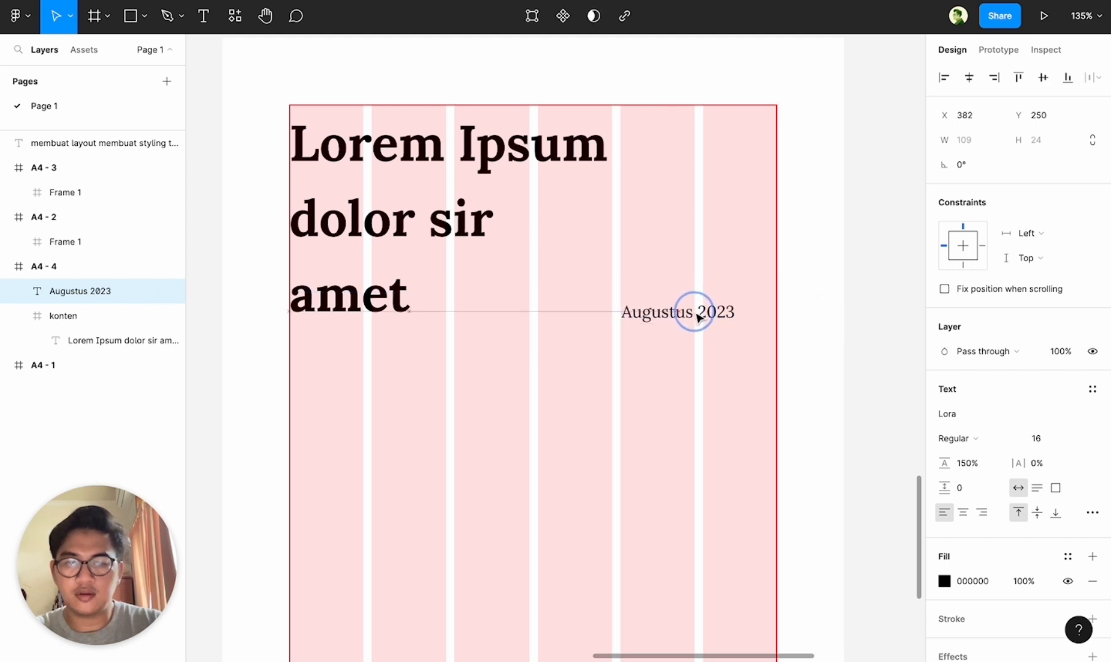
pyautogui.scroll(-5, 759, 226)
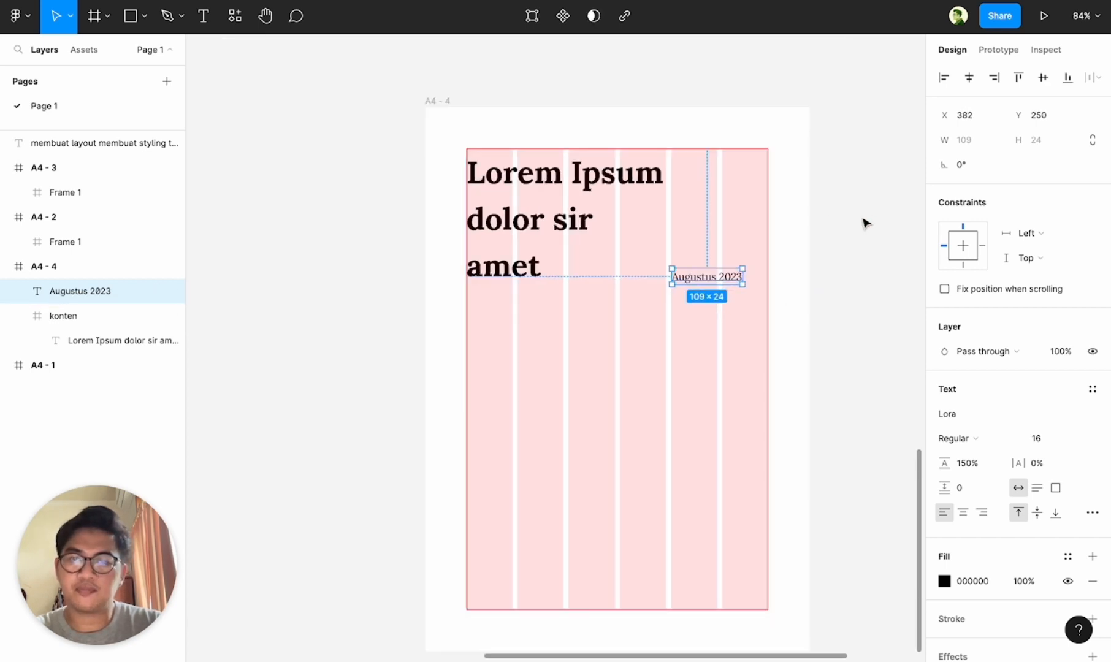
pyautogui.click(850, 217)
pyautogui.scroll(2, 797, 164)
pyautogui.scroll(-3, 797, 165)
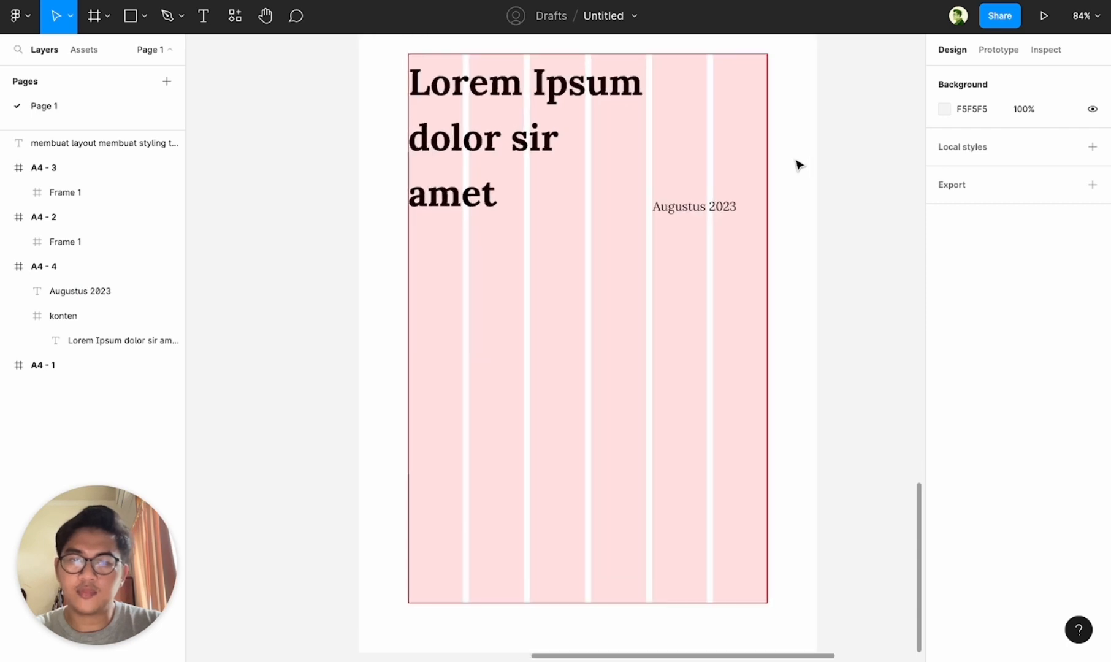
# - Combine the title and the Augustus 2023 text in a horizontal auto layout frame
pyautogui.keyDown('shift'); pyautogui.click(701, 208); pyautogui.keyUp('shift')
pyautogui.keyDown('shift'); pyautogui.click(465, 207); pyautogui.keyUp('shift')
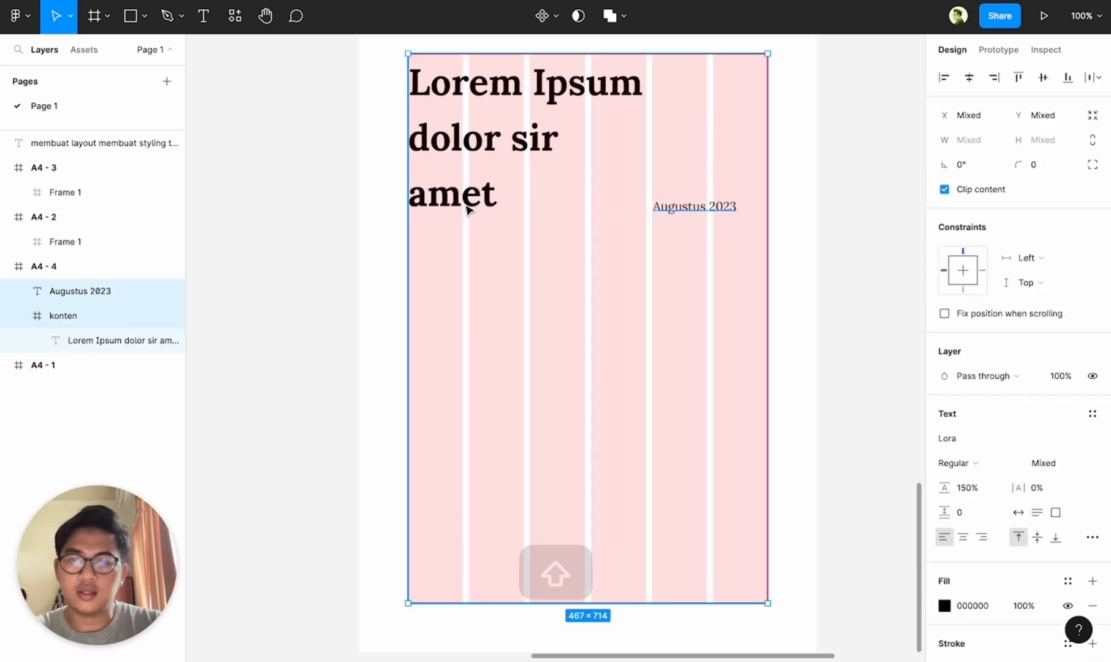
pyautogui.keyDown('super'); pyautogui.click(469, 204); pyautogui.keyUp('super')
pyautogui.keyDown('shift'); pyautogui.keyDown('super'); pyautogui.click(682, 209); pyautogui.keyUp('super'); pyautogui.keyUp('shift')
pyautogui.hotkey('shift', 'a')
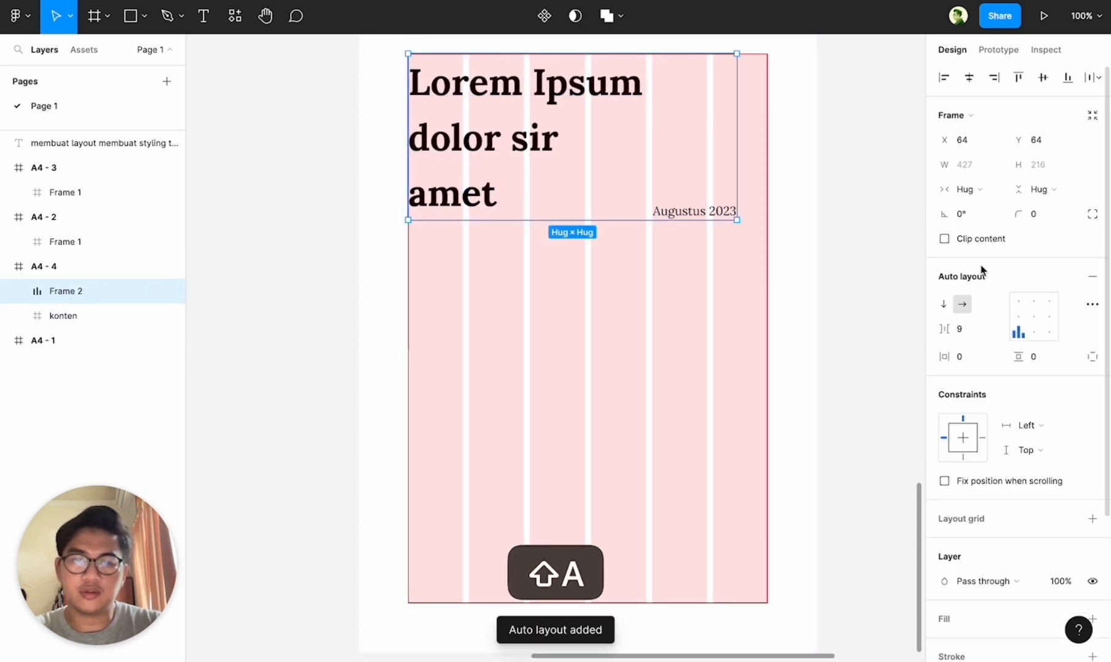
# - Make the Augustus 2023 text fill the available width and widen the auto layout frame to the sixth column's outer edge
pyautogui.keyDown('super'); pyautogui.click(732, 211); pyautogui.keyUp('super')
pyautogui.press('alt')
pyautogui.keyDown('alt'); pyautogui.doubleClick(742, 211); pyautogui.keyUp('alt')
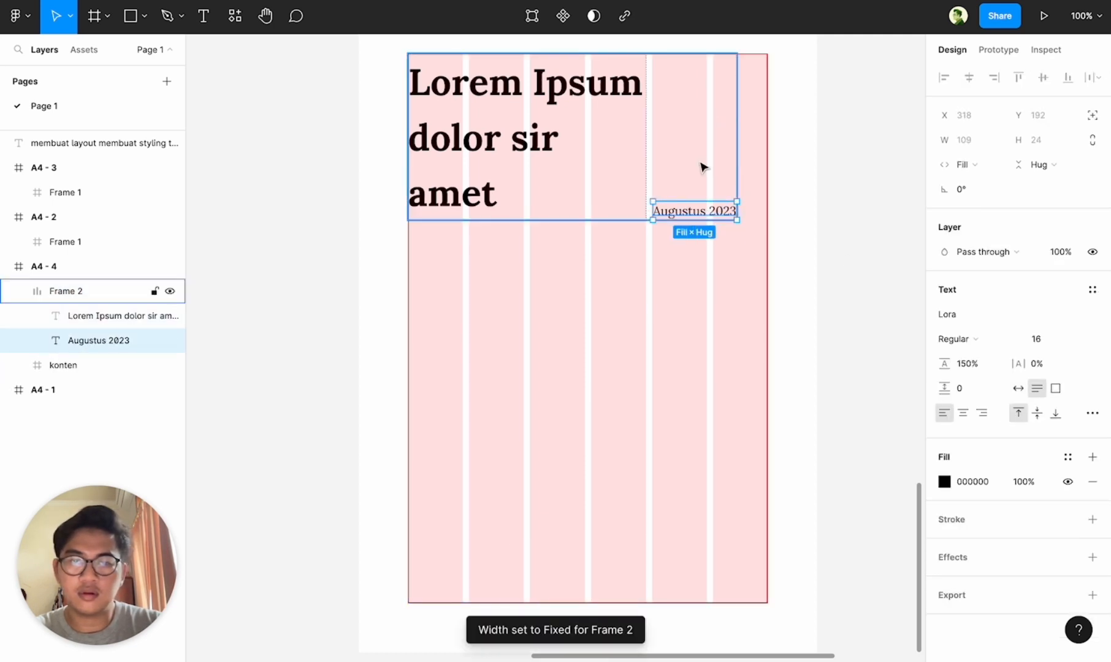
pyautogui.click(703, 167)
pyautogui.moveTo(742, 125); pyautogui.dragTo(766, 127)
pyautogui.keyDown('super'); pyautogui.click(701, 215); pyautogui.keyUp('super')
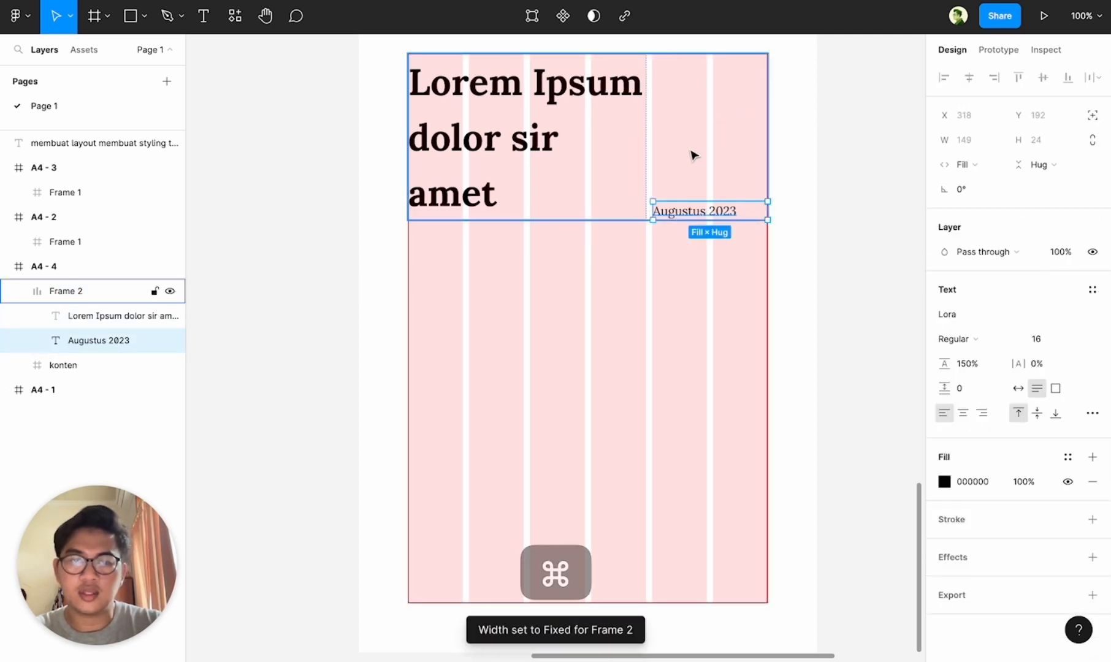
# - Copy the konten frame's FF0000 stroke, try it on the Augustus 2023 text, and undo that stroke
pyautogui.click(717, 359)
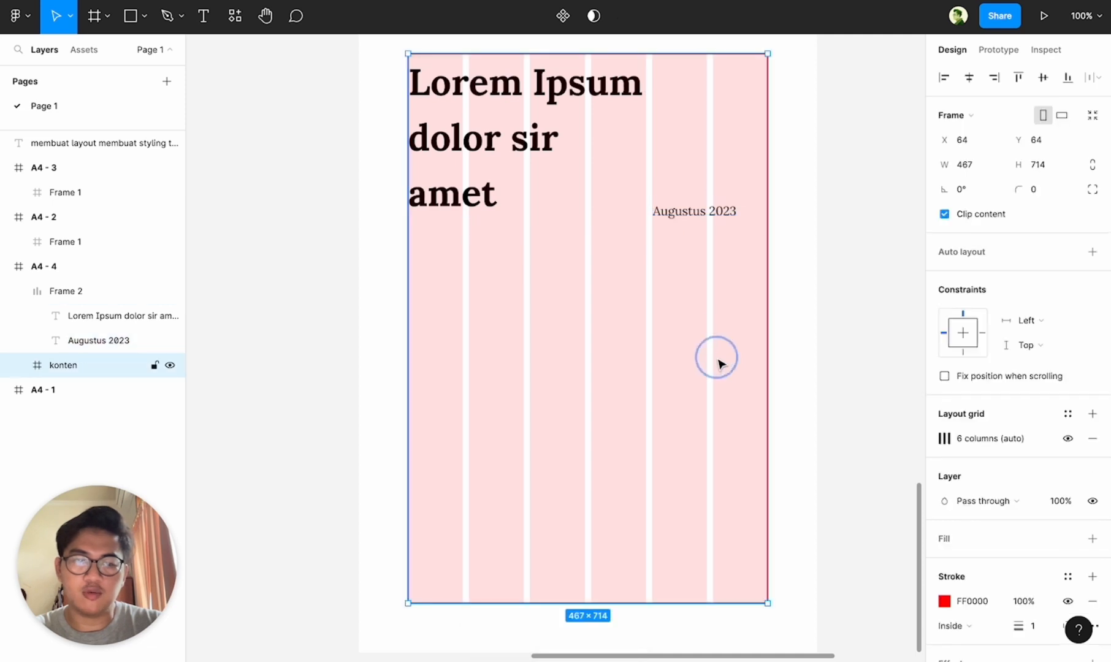
pyautogui.click(936, 598)
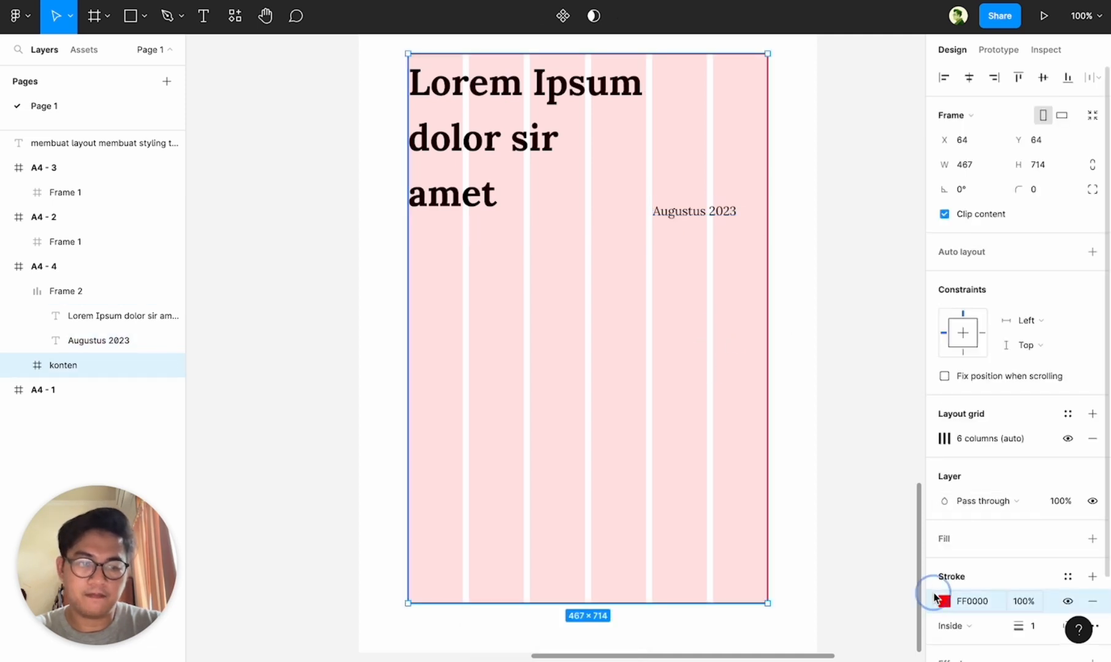
pyautogui.press('super+c')
pyautogui.keyDown('super'); pyautogui.click(697, 215); pyautogui.keyUp('super')
pyautogui.press('super+v')
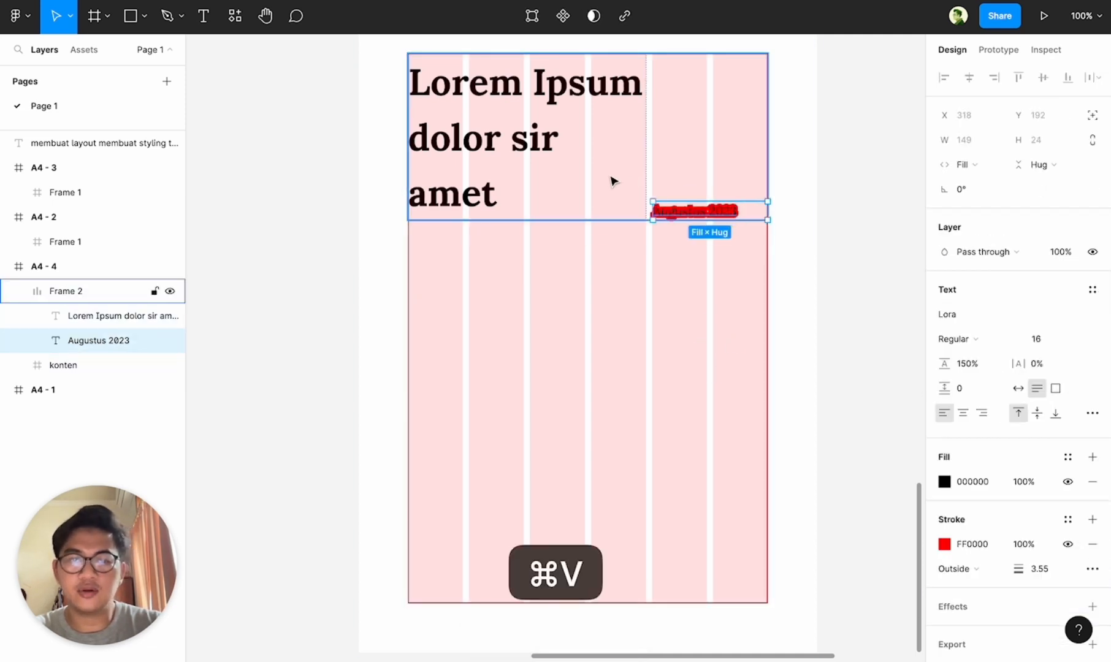
pyautogui.press('super+z')
# - Wrap the Augustus 2023 text in its own frame and apply the copied red stroke to that frame
pyautogui.press('super+alt+g')
pyautogui.click(117, 347)
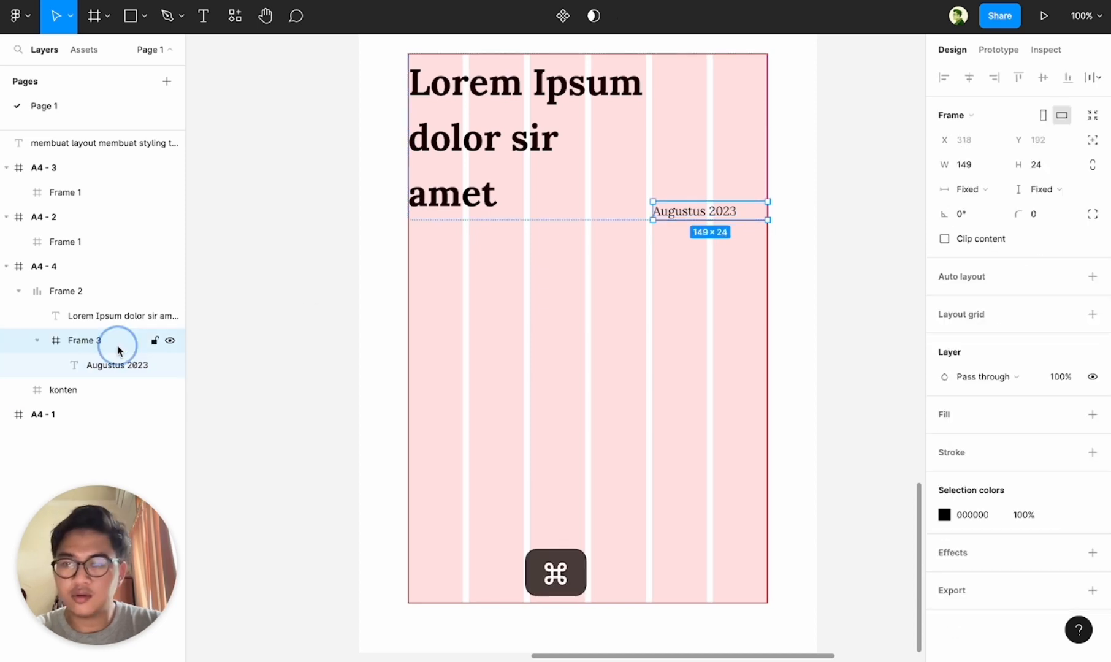
pyautogui.press('super+alt+v')
pyautogui.click(806, 209)
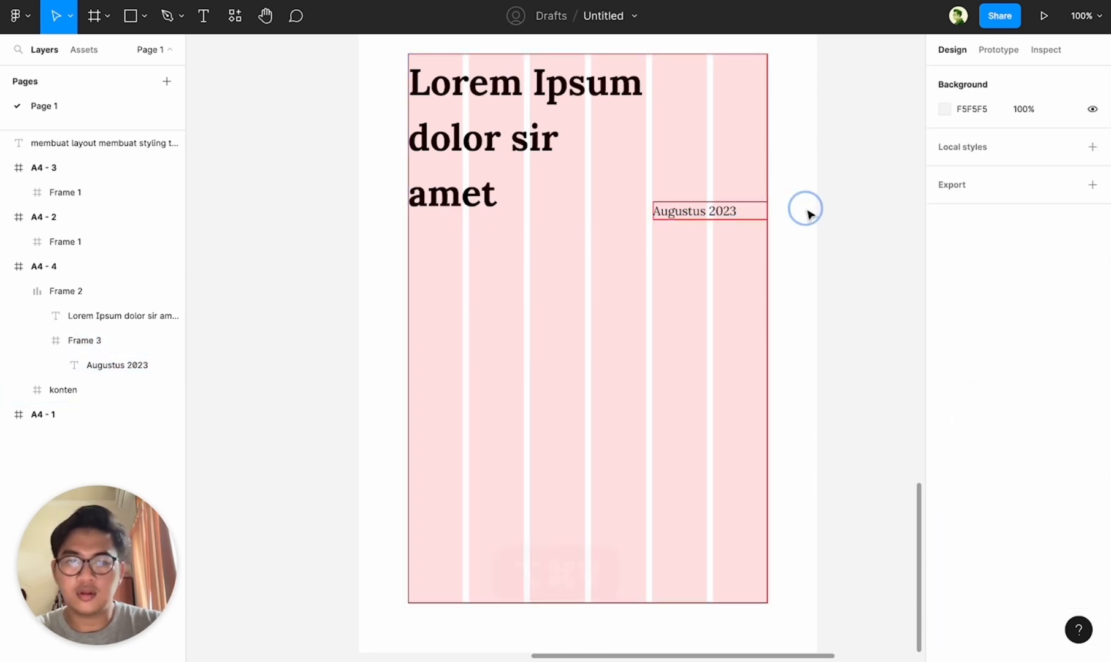
# - Wrap the Lorem Ipsum title in its own frame and apply the copied FF0000 stroke to that frame
pyautogui.keyDown('super'); pyautogui.click(603, 84); pyautogui.keyUp('super')
pyautogui.press('super+alt+g')
pyautogui.press('super+v')
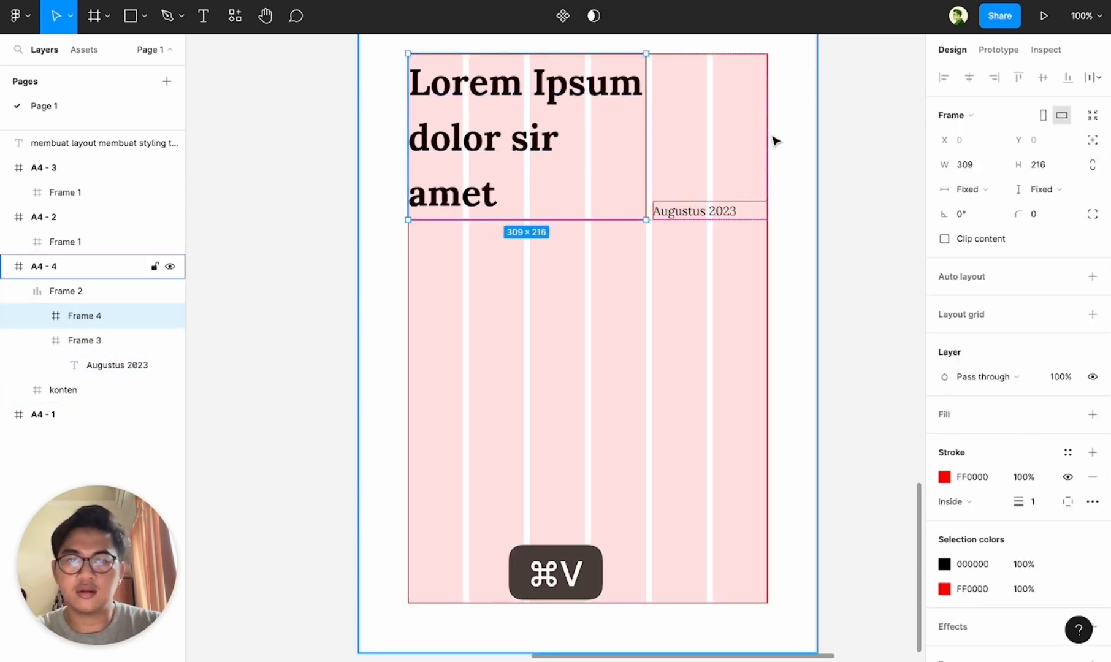
pyautogui.click(852, 171)
pyautogui.scroll(-3, 857, 176)
pyautogui.scroll(3, 856, 174)
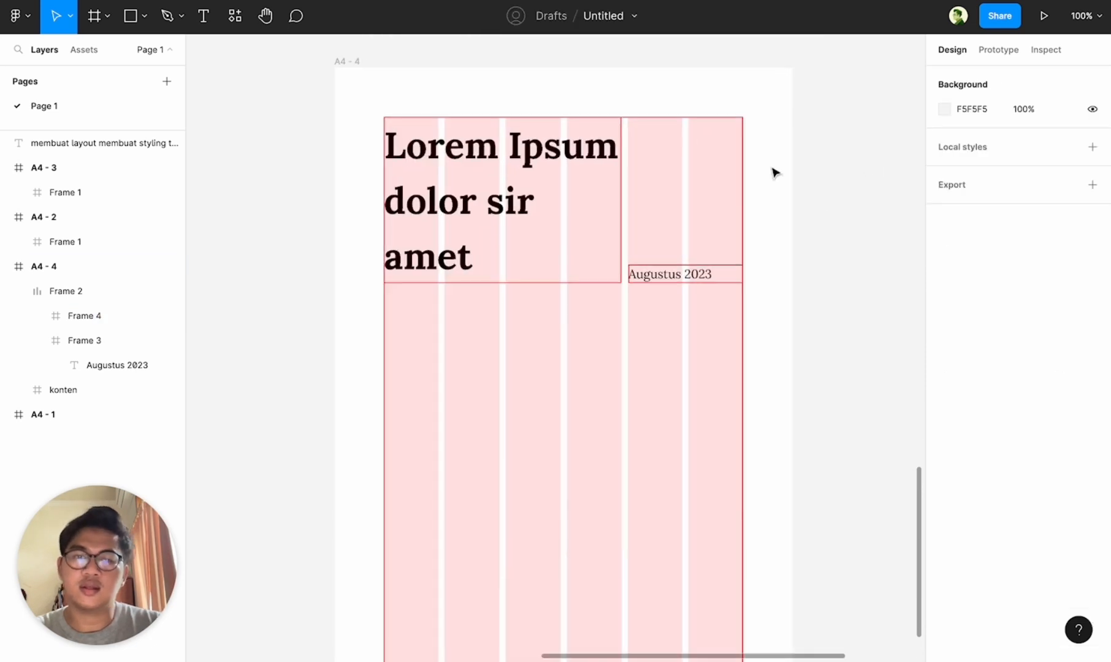
pyautogui.scroll(-1, 844, 261)
pyautogui.scroll(-3, 844, 261)
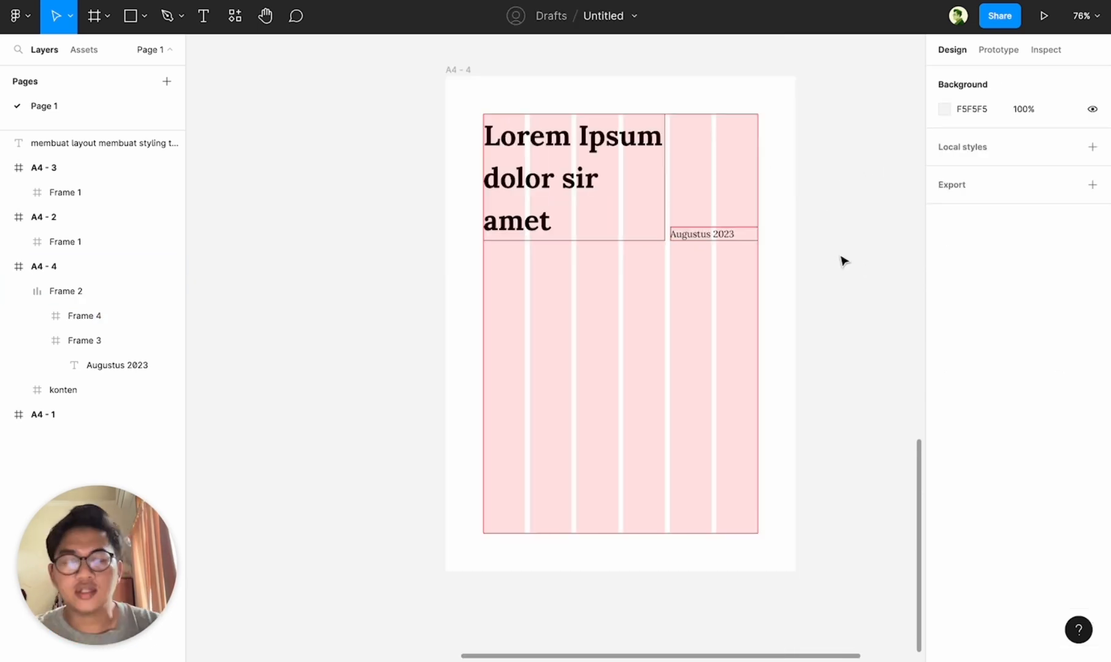
pyautogui.scroll(1, 770, 183)
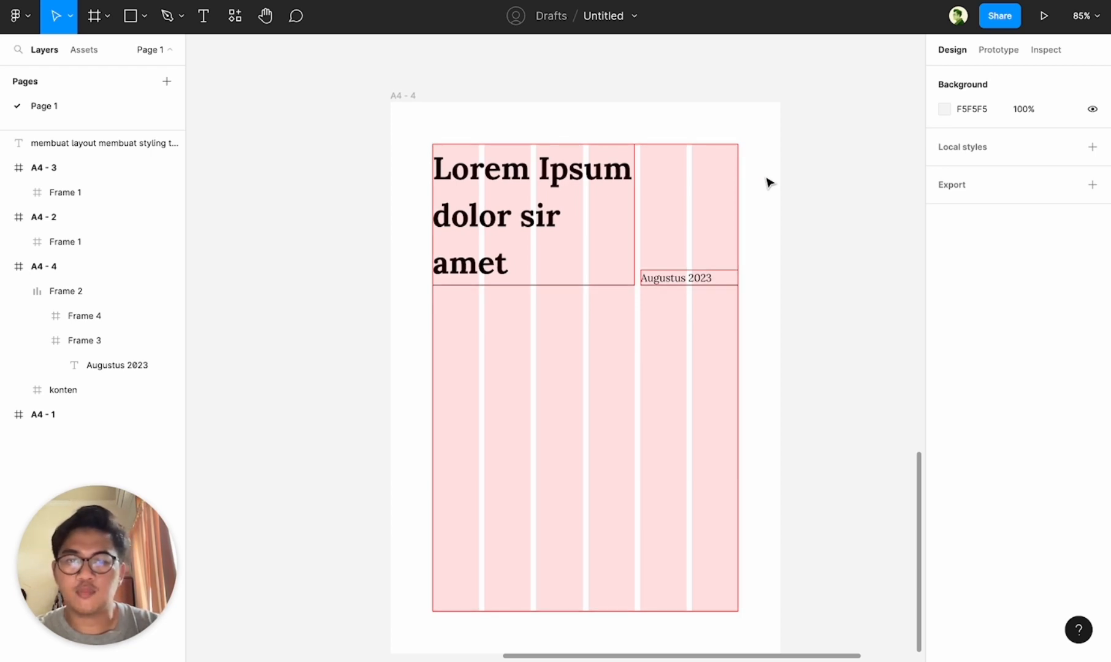
# - Duplicate the Augustus 2023 text into the konten frame, placing the copy below the title at the first column, at Y 256
pyautogui.click(700, 281)
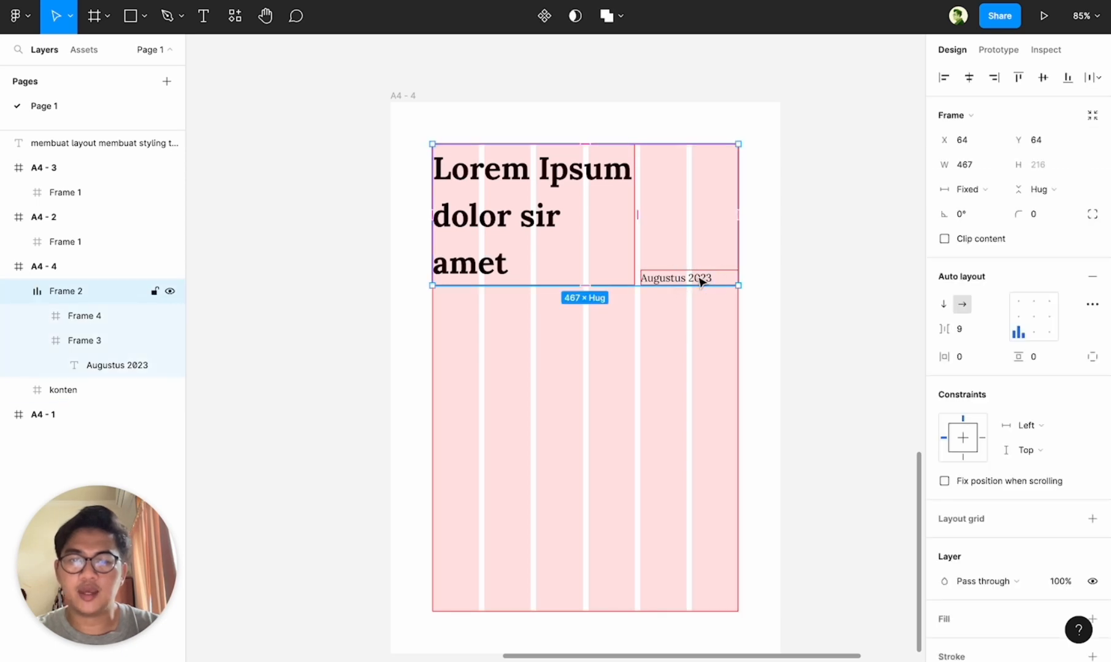
pyautogui.doubleClick(700, 281)
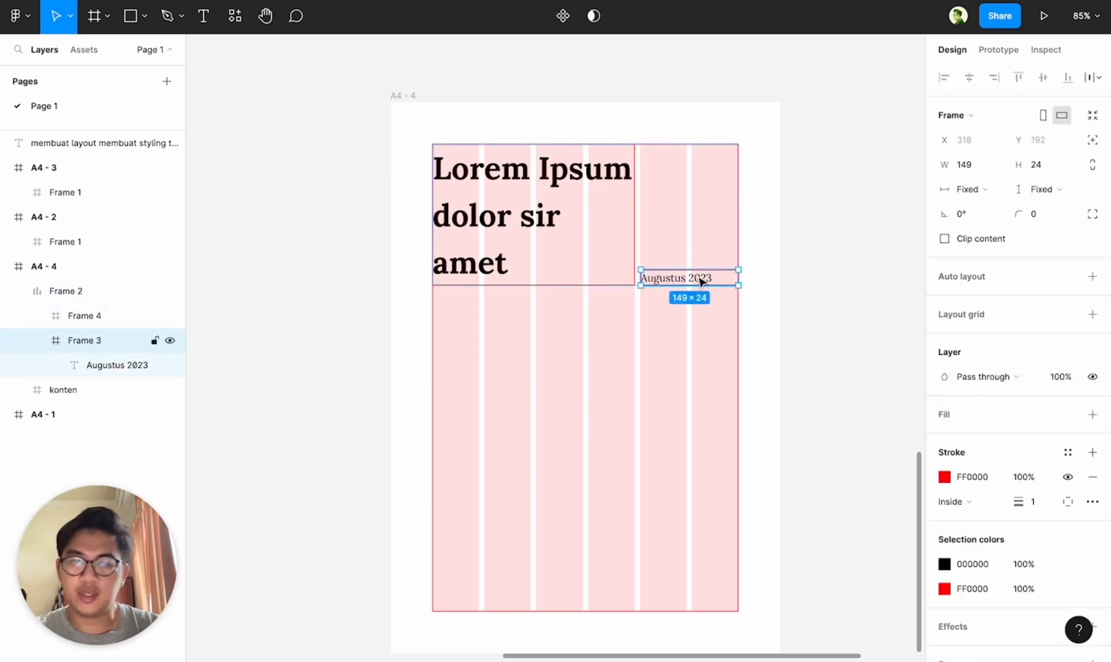
pyautogui.press('super')
pyautogui.press('alt')
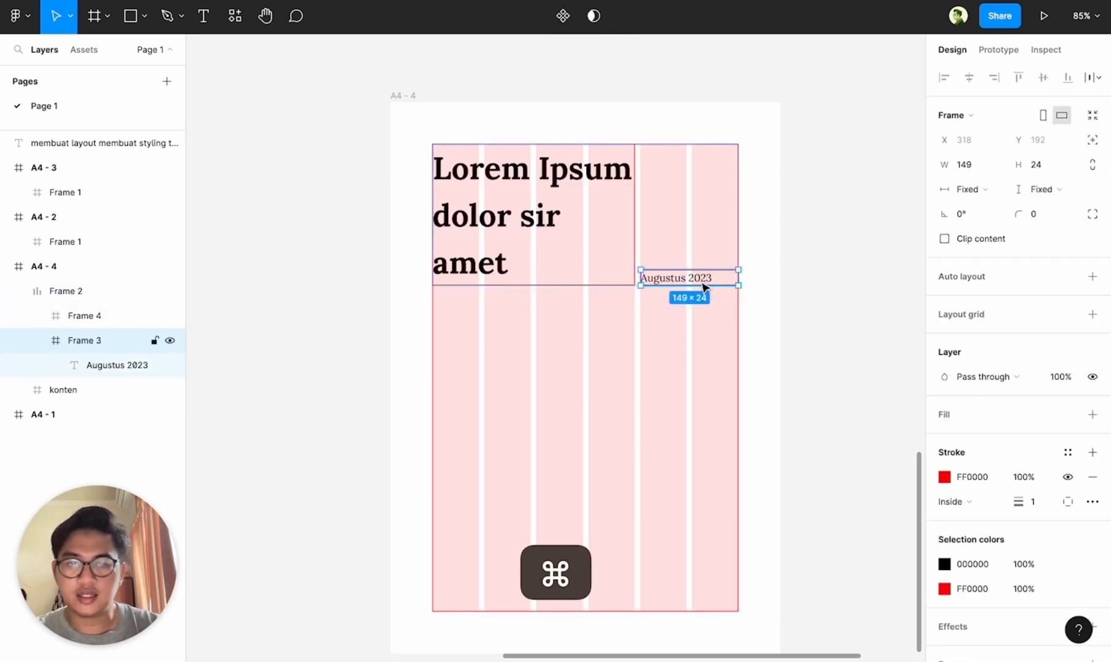
pyautogui.moveTo(706, 287); pyautogui.dragTo(499, 328)
# - Replace the duplicated text with three generated paragraphs using the Lorem Ipsum plugin
pyautogui.press('super+slash')
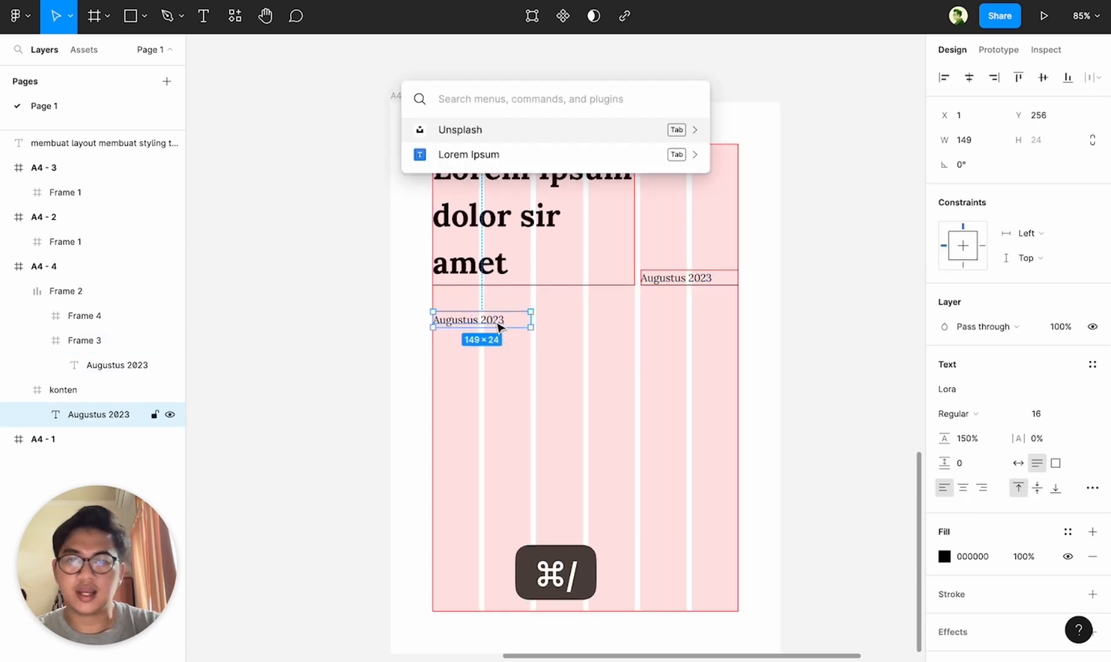
pyautogui.press('Down')
pyautogui.press('Return')
pyautogui.click(809, 263)
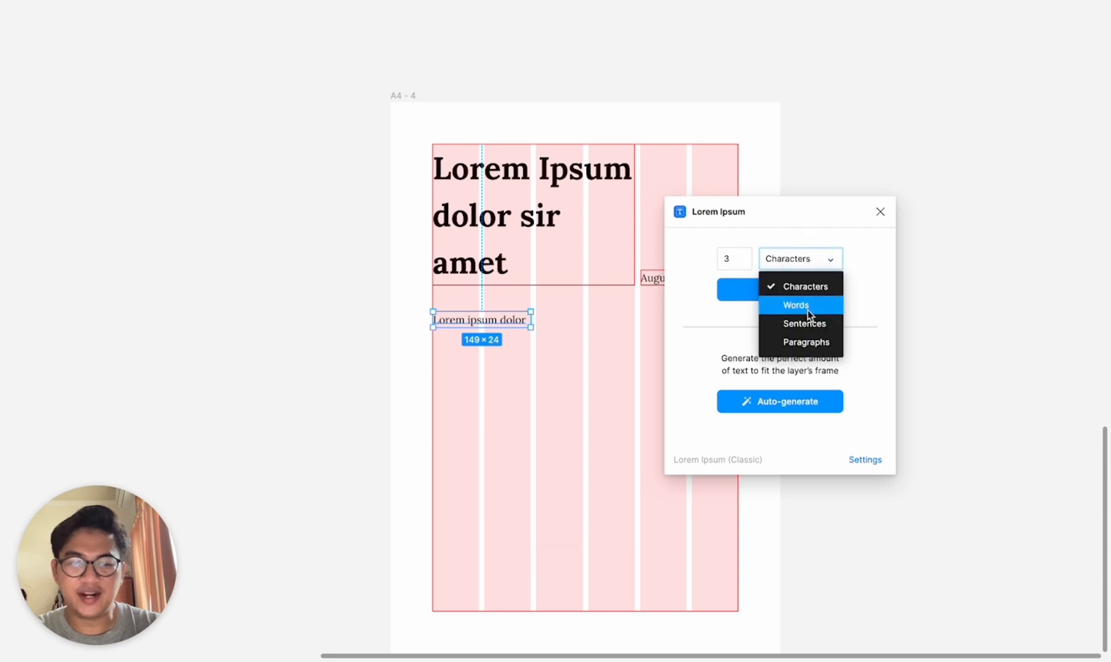
pyautogui.click(807, 341)
pyautogui.click(808, 294)
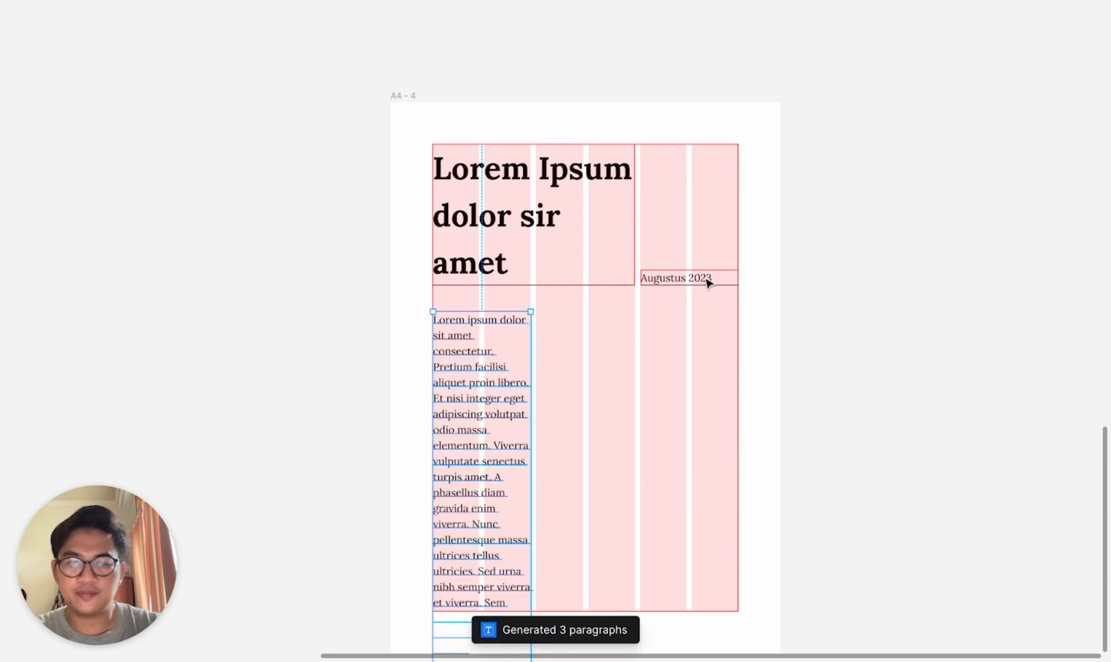
# - Widen the lorem ipsum body text to the fifth column's outer edge, 387 wide
pyautogui.moveTo(533, 377); pyautogui.dragTo(687, 377)
pyautogui.scroll(-3, 687, 378)
pyautogui.scroll(3, 678, 387)
pyautogui.scroll(-3, 678, 386)
# - Undo the accidental move of the body text and delete its third paragraph
pyautogui.moveTo(658, 443); pyautogui.dragTo(636, 341)
pyautogui.press('super+z')
pyautogui.doubleClick(636, 334)
pyautogui.press('Down')
pyautogui.hotkey('shift', 'Down')
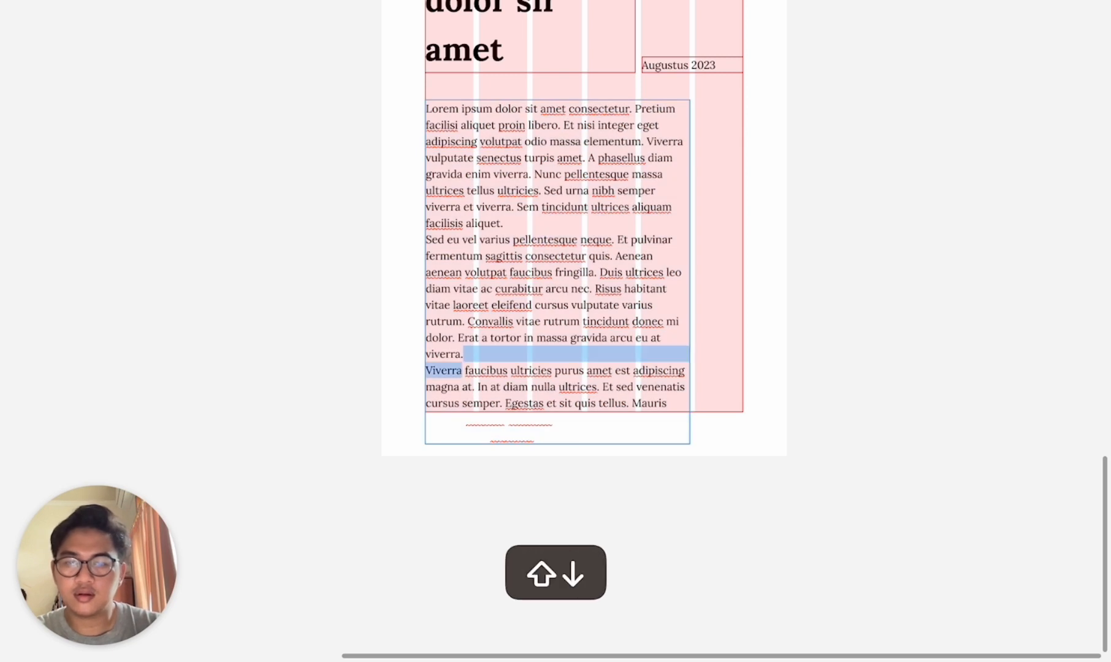
pyautogui.hotkey('shift', 'Down')
pyautogui.hotkey('shift', 'Down')
pyautogui.press('BackSpace')
pyautogui.click(804, 402)
pyautogui.scroll(2, 804, 404)
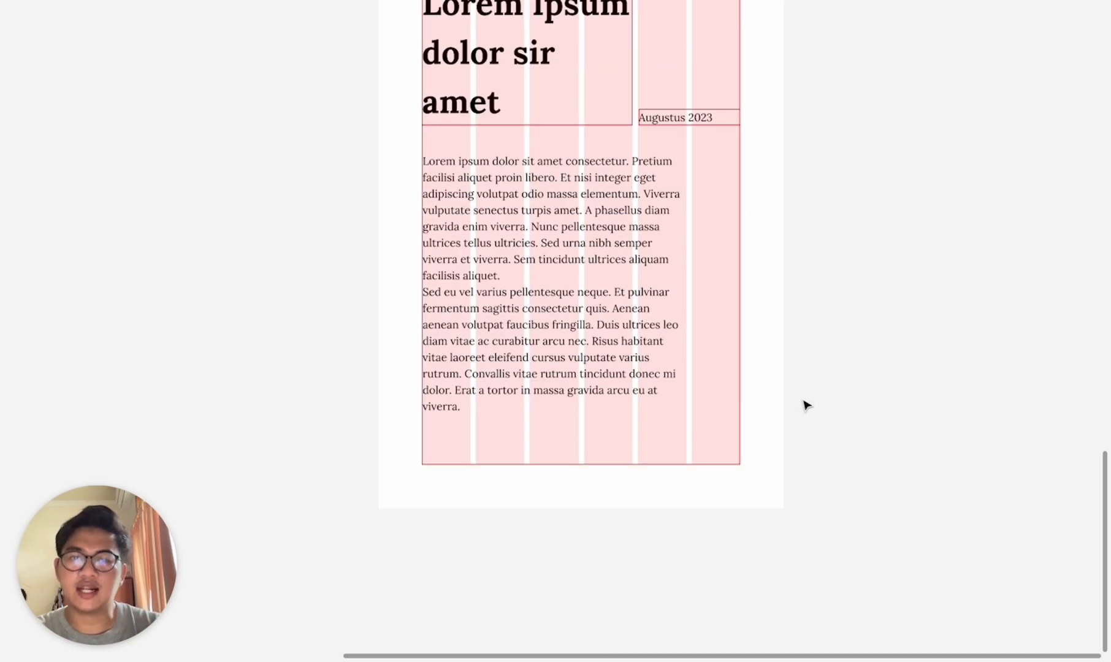
# - Set the font size of the two-paragraph body text to 14
pyautogui.keyDown('super'); pyautogui.click(584, 253); pyautogui.keyUp('super')
pyautogui.scroll(2, 655, 218)
pyautogui.scroll(2, 658, 218)
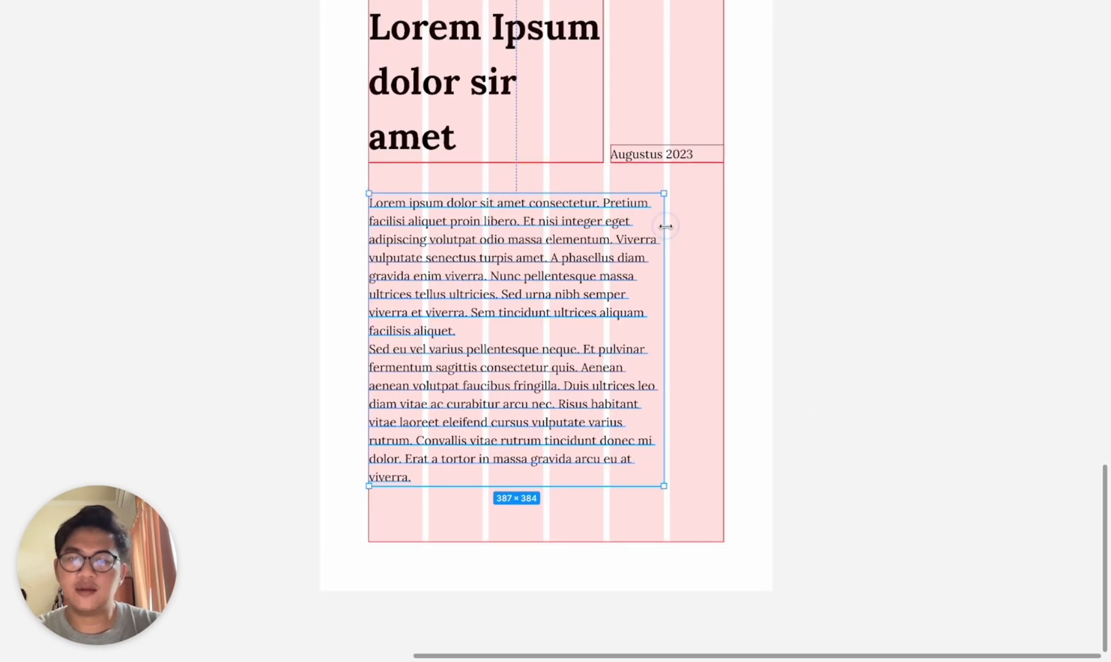
pyautogui.moveTo(666, 227)
pyautogui.mouseDown()
pyautogui.moveTo(598, 224)
pyautogui.moveTo(664, 226)
pyautogui.mouseUp()
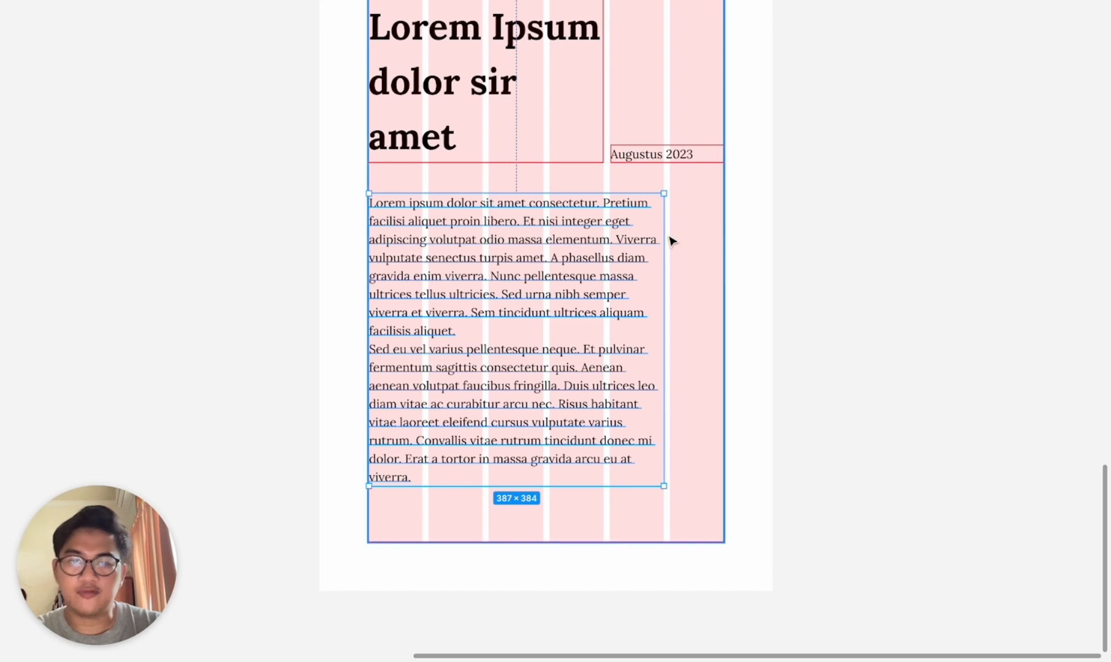
pyautogui.scroll(10, 661, 236)
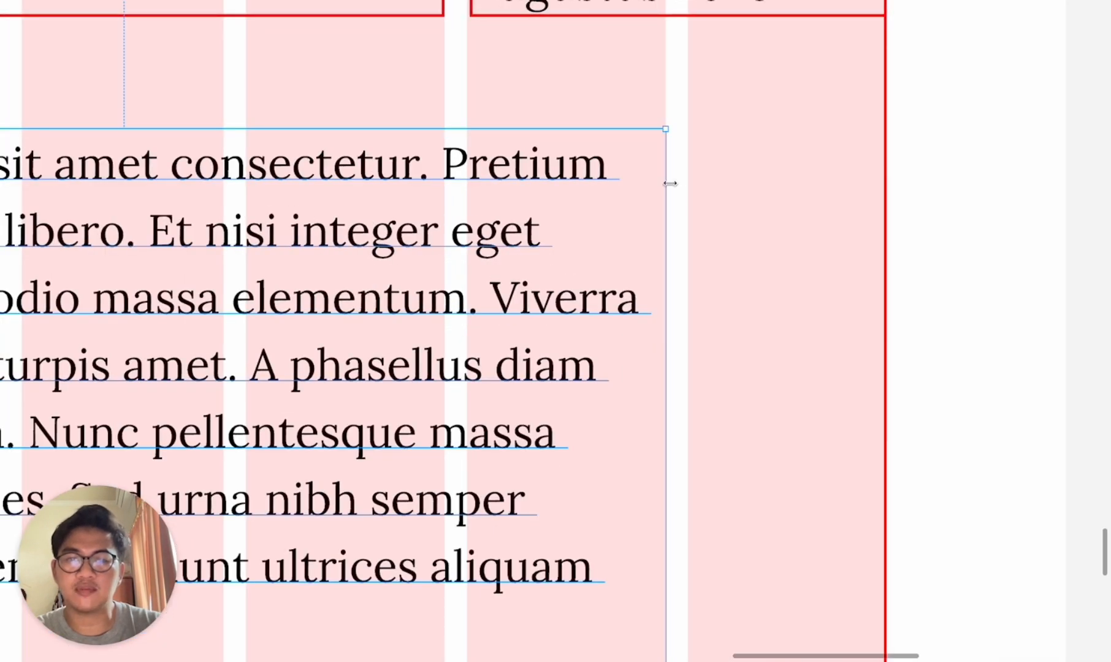
pyautogui.scroll(-10, 669, 183)
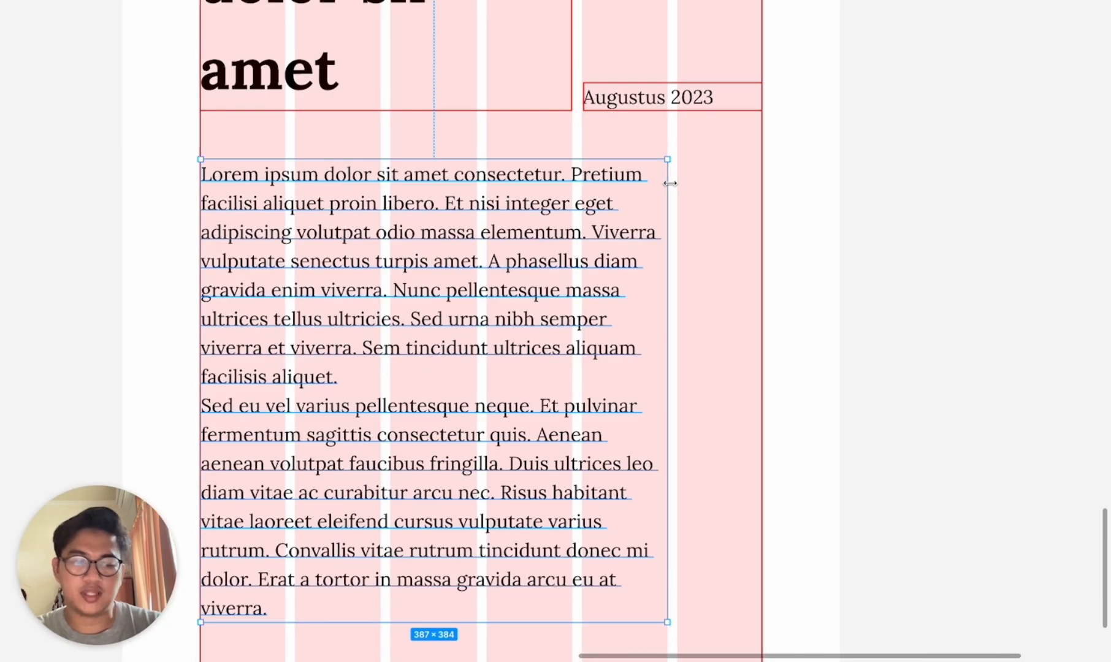
pyautogui.press('super+backslash')
pyautogui.click(1058, 415)
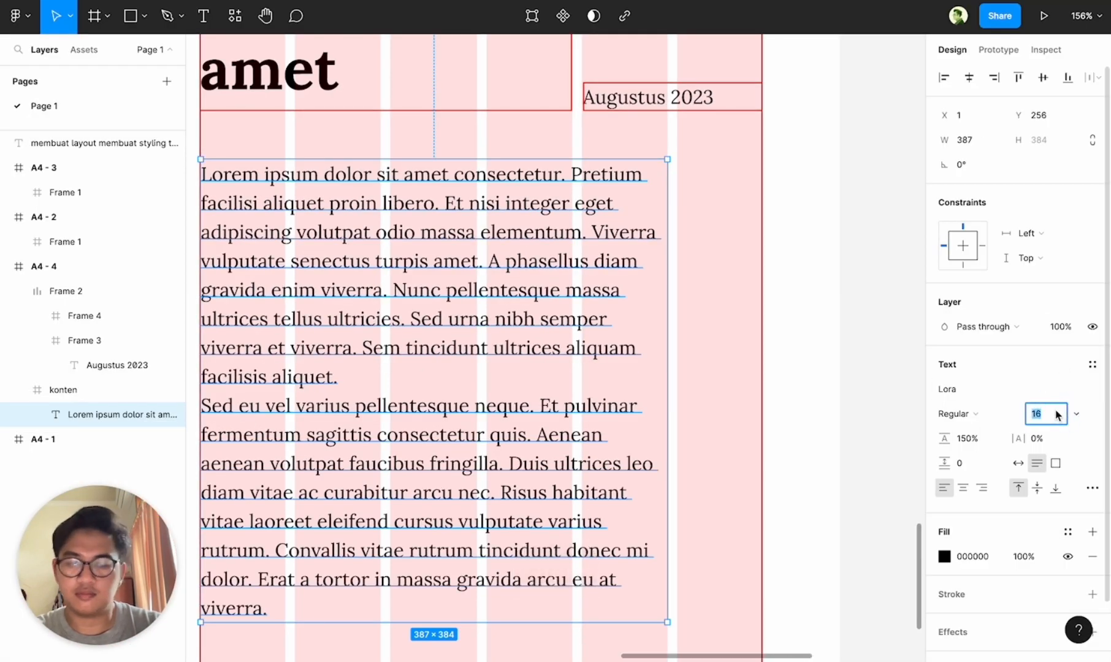
pyautogui.write('14')
pyautogui.press('Return')
pyautogui.click(835, 352)
pyautogui.scroll(-3, 707, 329)
# - Narrow the body text to the fourth column's outer edge, about 308 wide
pyautogui.click(655, 316)
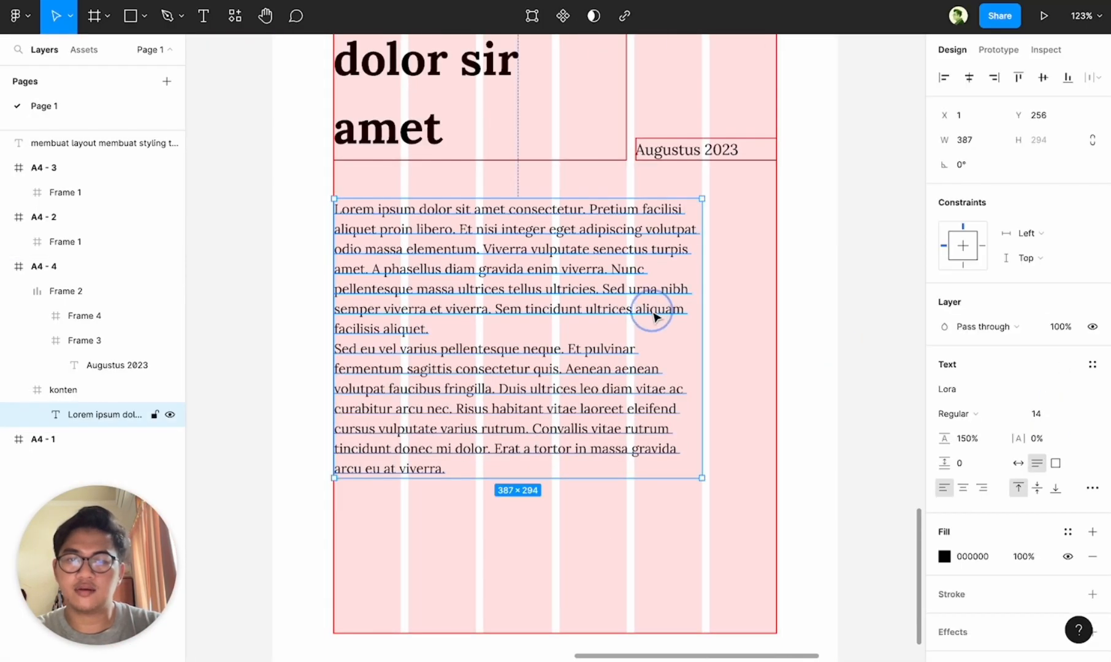
pyautogui.moveTo(702, 290); pyautogui.dragTo(625, 288)
pyautogui.scroll(-3, 786, 287)
pyautogui.click(787, 288)
pyautogui.hscroll(2, 786, 287)
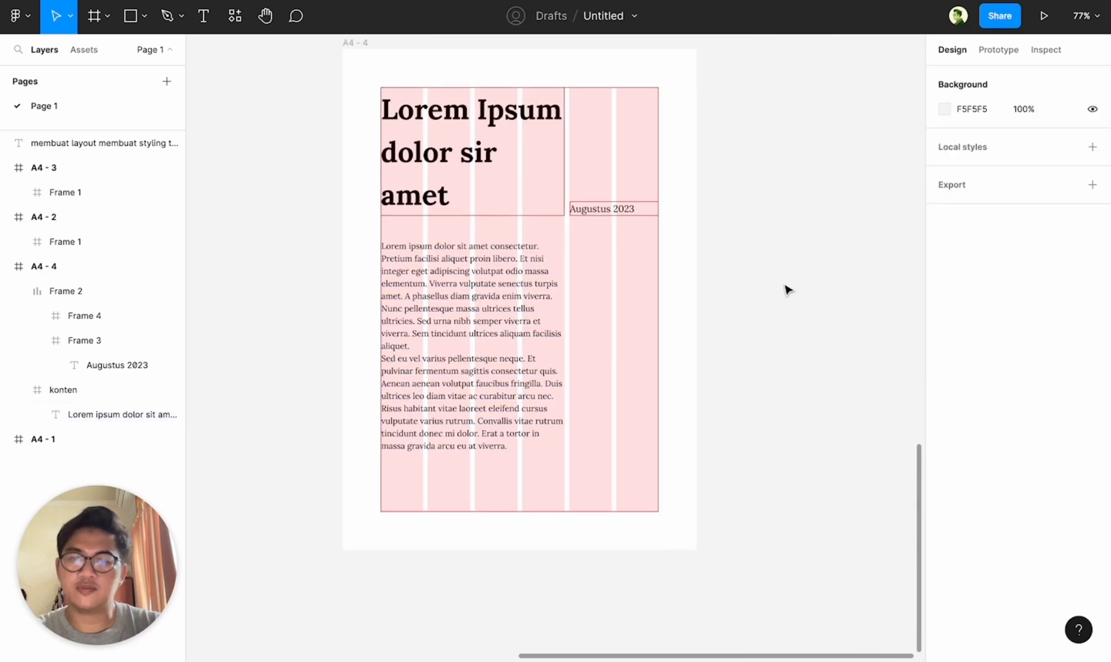
# - Wrap the body text in its own frame and apply the copied FF0000 stroke to that frame
pyautogui.keyDown('super'); pyautogui.click(541, 316); pyautogui.keyUp('super')
pyautogui.press('alt+super+g')
pyautogui.press('alt+super+v')
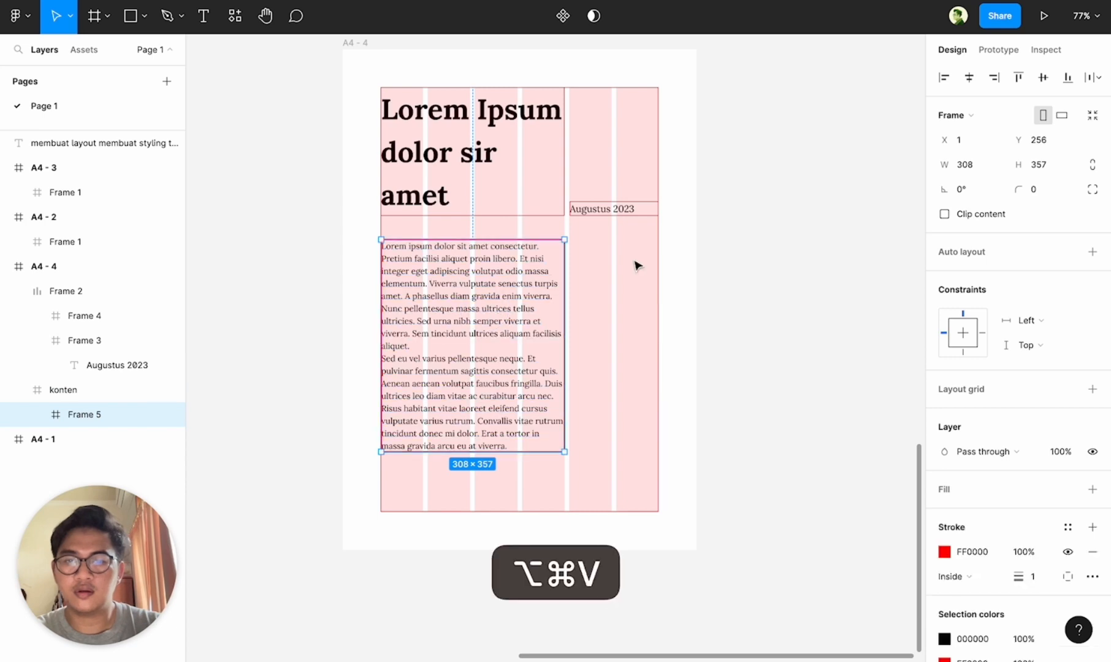
pyautogui.click(727, 263)
pyautogui.click(508, 305)
pyautogui.doubleClick(509, 305)
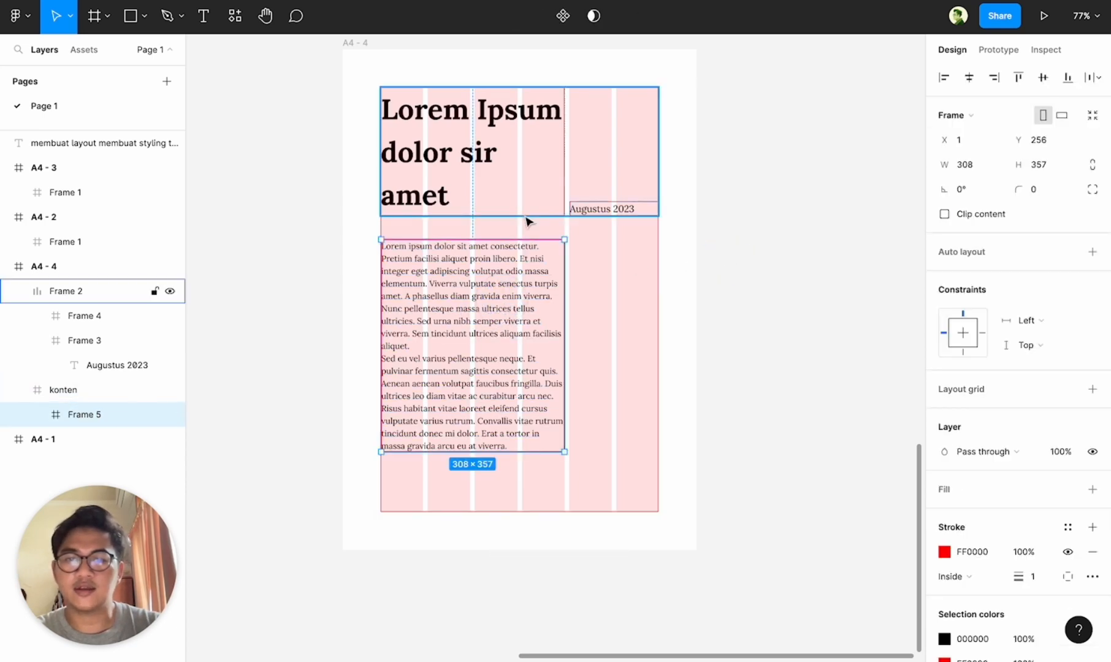
# - Examine how the Augustus 2023 frame's inner edge lines up with the fifth column and the gutter beside the title frame
pyautogui.scroll(5, 523, 215)
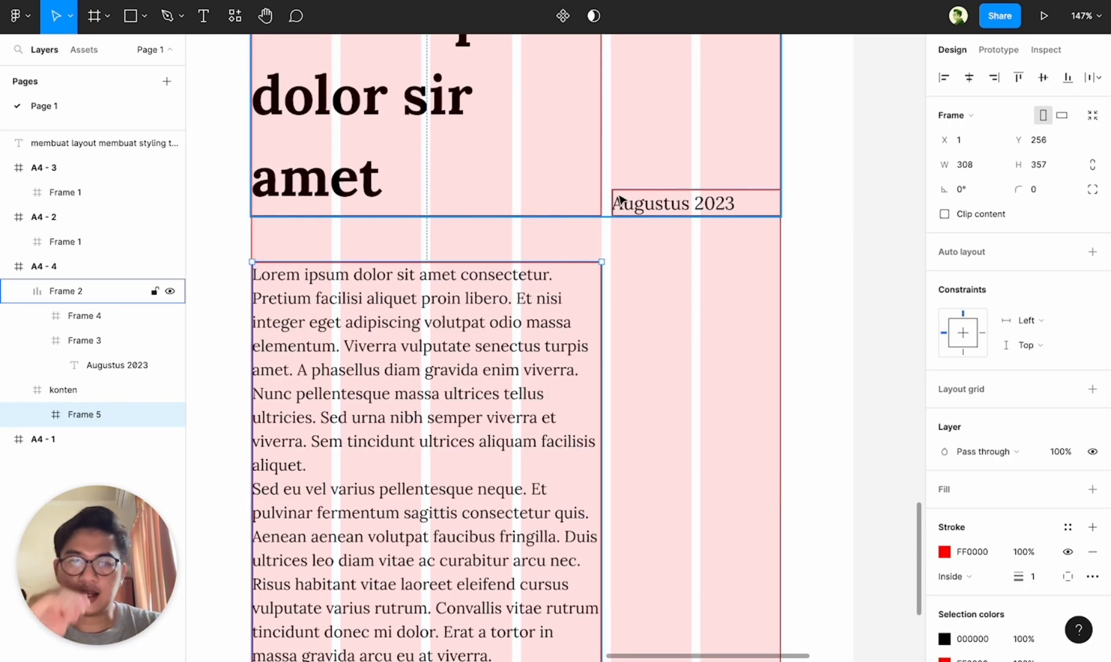
pyautogui.scroll(2, 619, 199)
pyautogui.scroll(2, 612, 197)
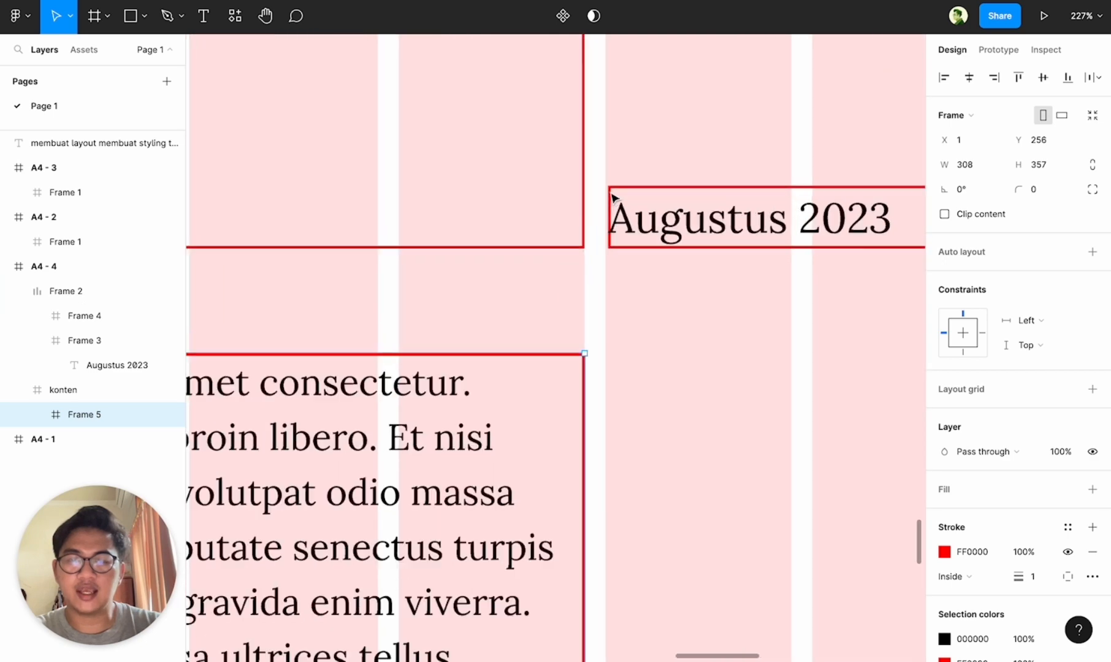
pyautogui.scroll(2, 612, 196)
pyautogui.scroll(-2, 602, 189)
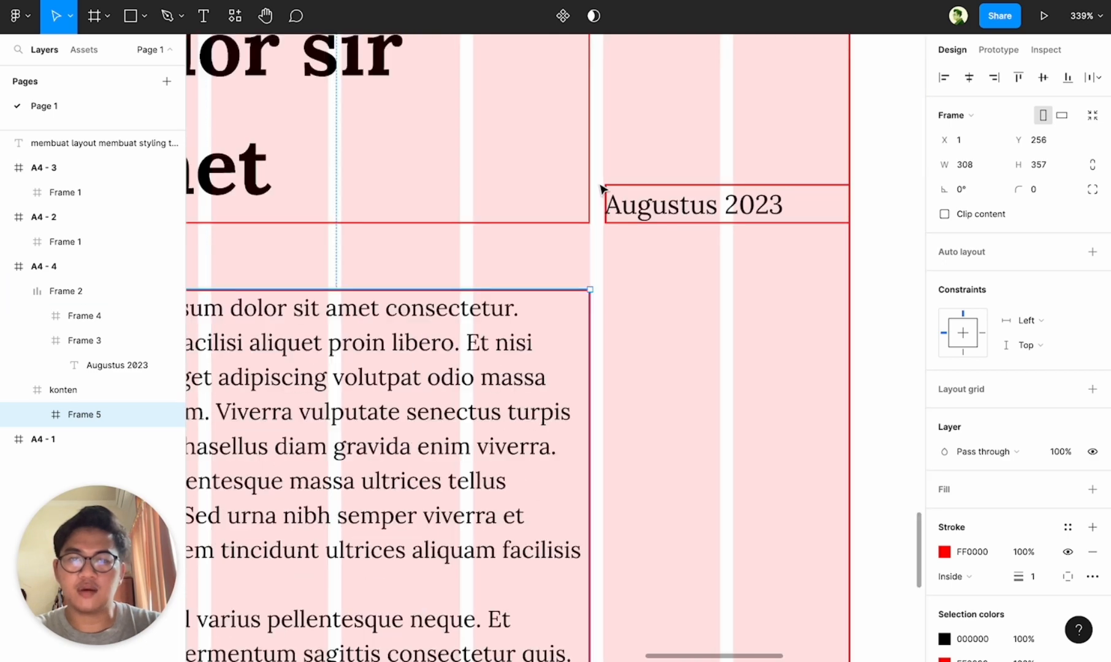
pyautogui.scroll(2, 753, 213)
pyautogui.scroll(-3, 753, 213)
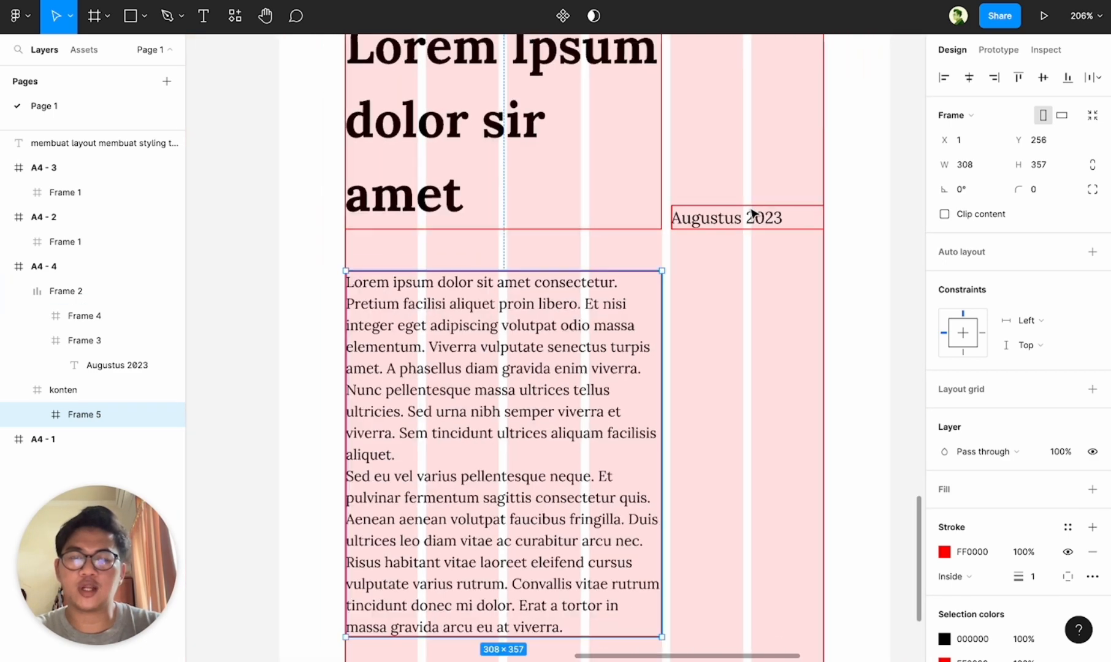
pyautogui.scroll(3, 702, 219)
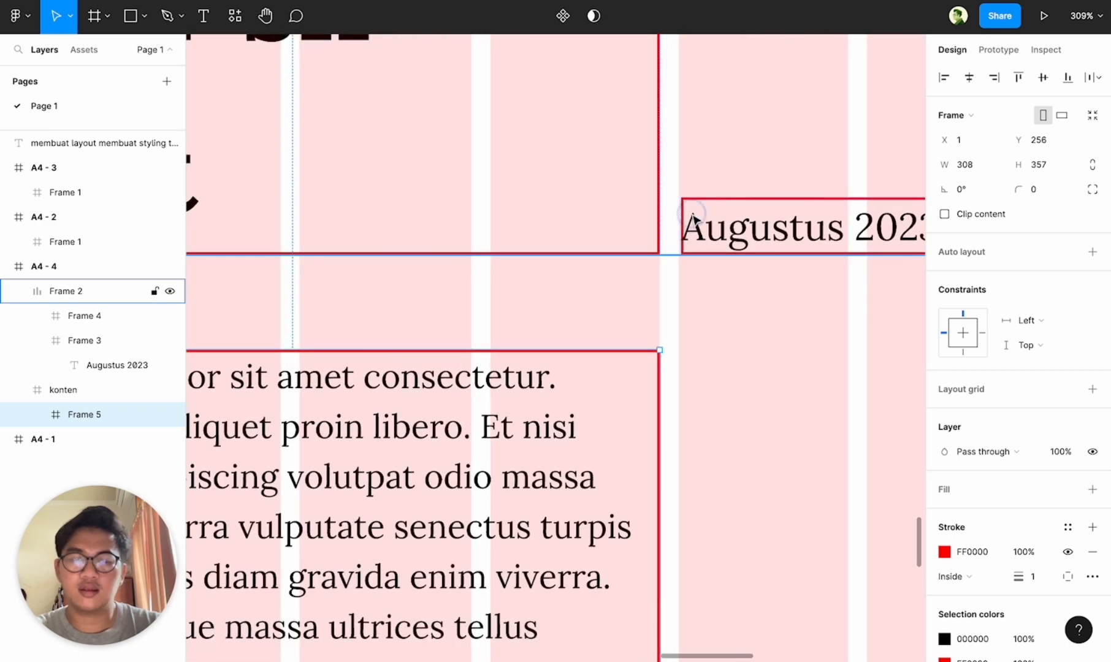
pyautogui.click(693, 218)
pyautogui.scroll(2, 682, 218)
pyautogui.press('alt')
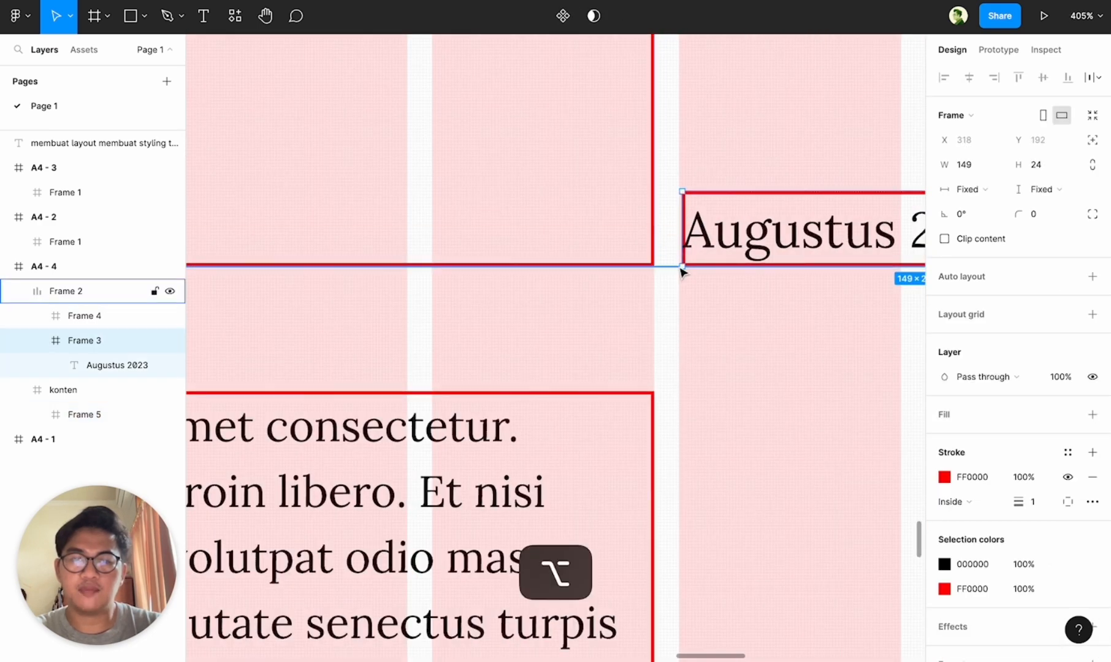
pyautogui.scroll(3, 665, 227)
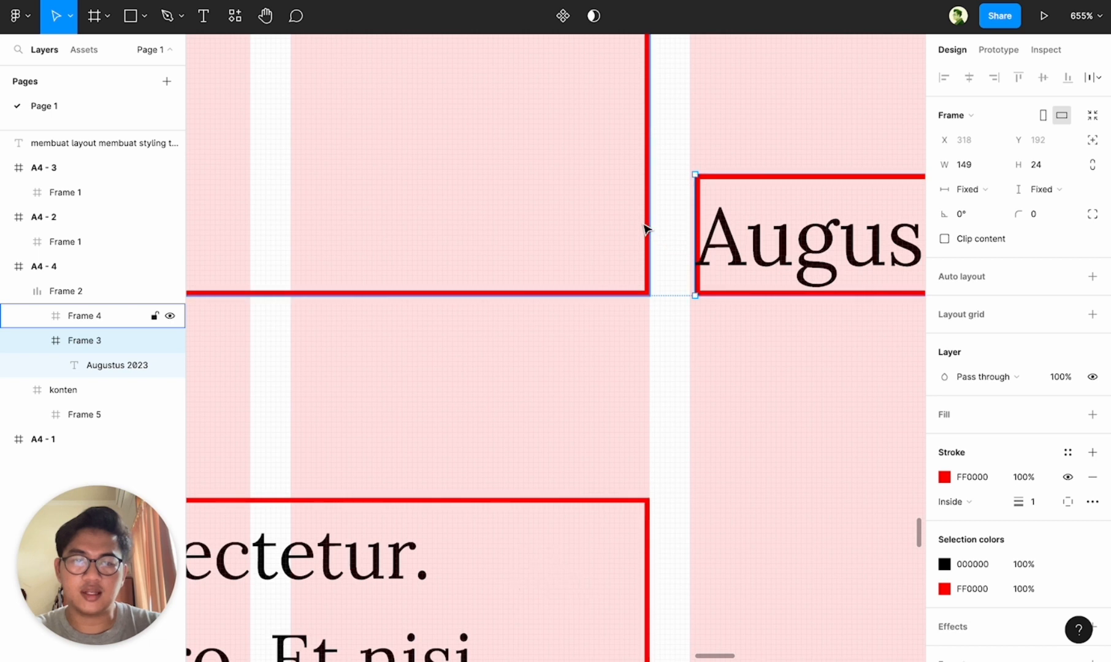
pyautogui.scroll(2, 705, 228)
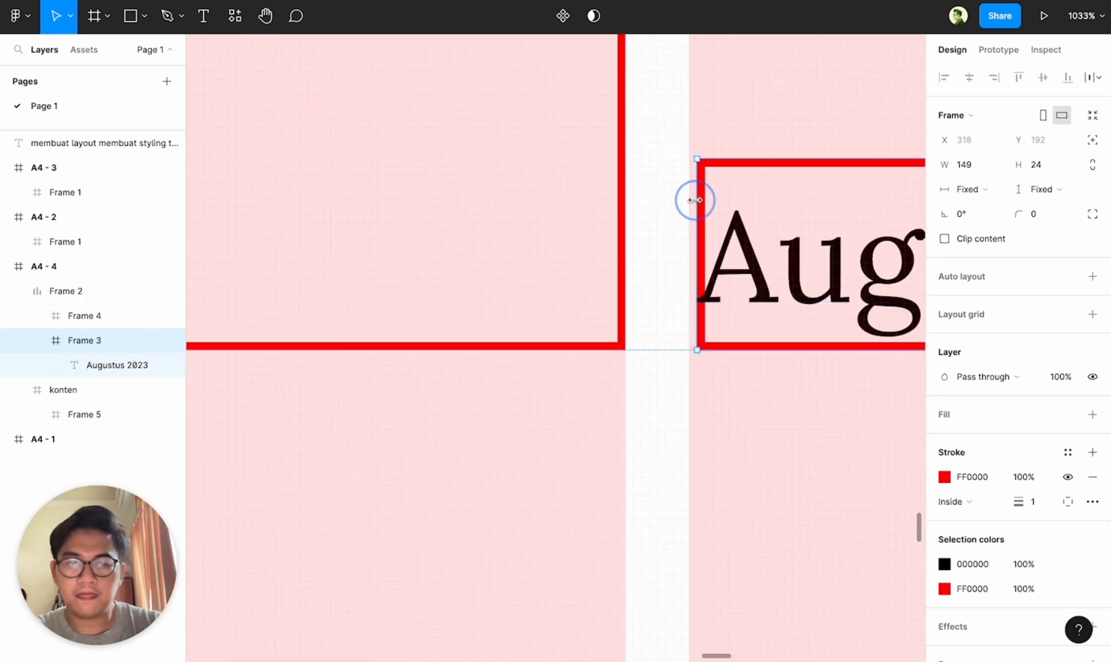
# - Widen the Augustus 2023 frame to 153 and set the spacing of the title-and-date auto layout to 8
pyautogui.moveTo(686, 206); pyautogui.dragTo(695, 178)
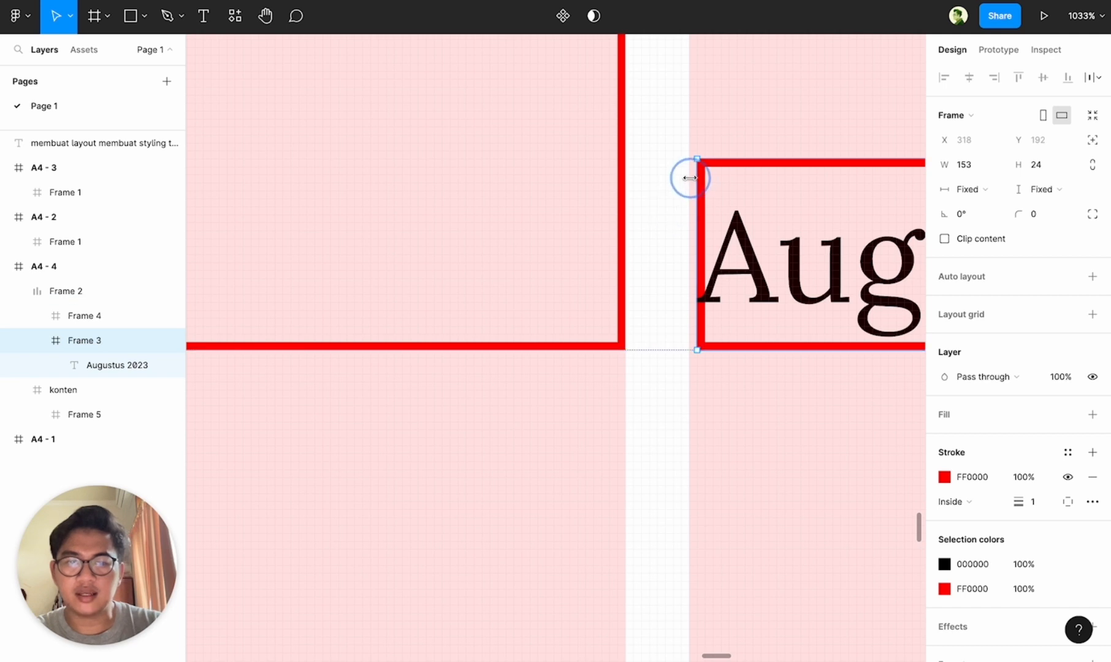
pyautogui.scroll(-2, 600, 226)
pyautogui.click(600, 226)
pyautogui.click(975, 331)
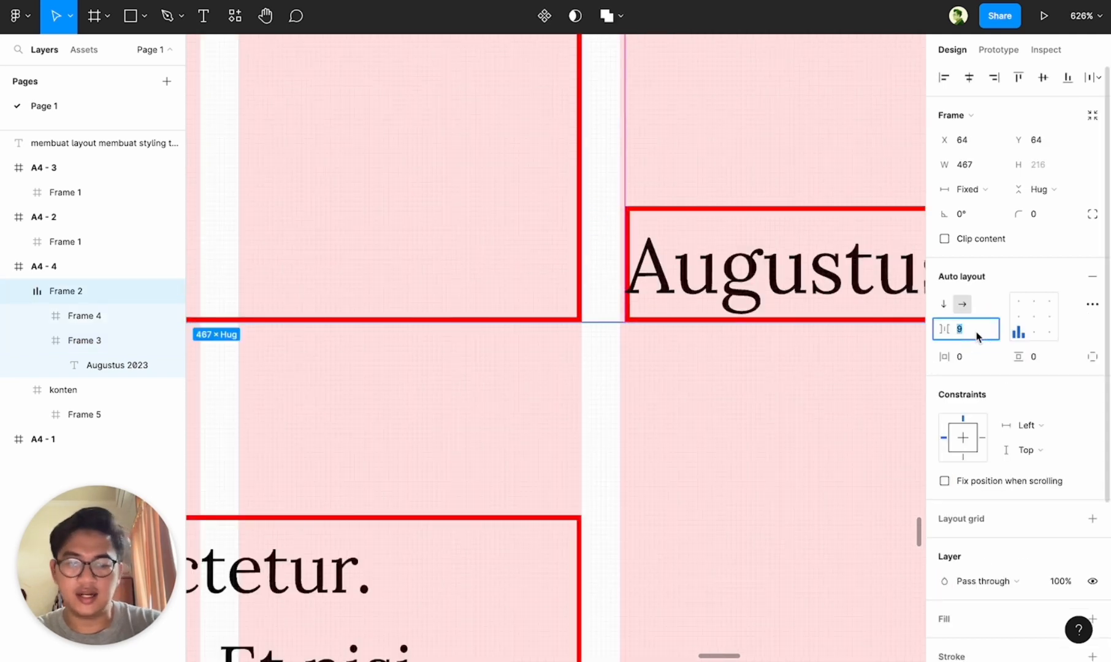
pyautogui.write('8')
pyautogui.press('Return')
pyautogui.scroll(-5, 698, 356)
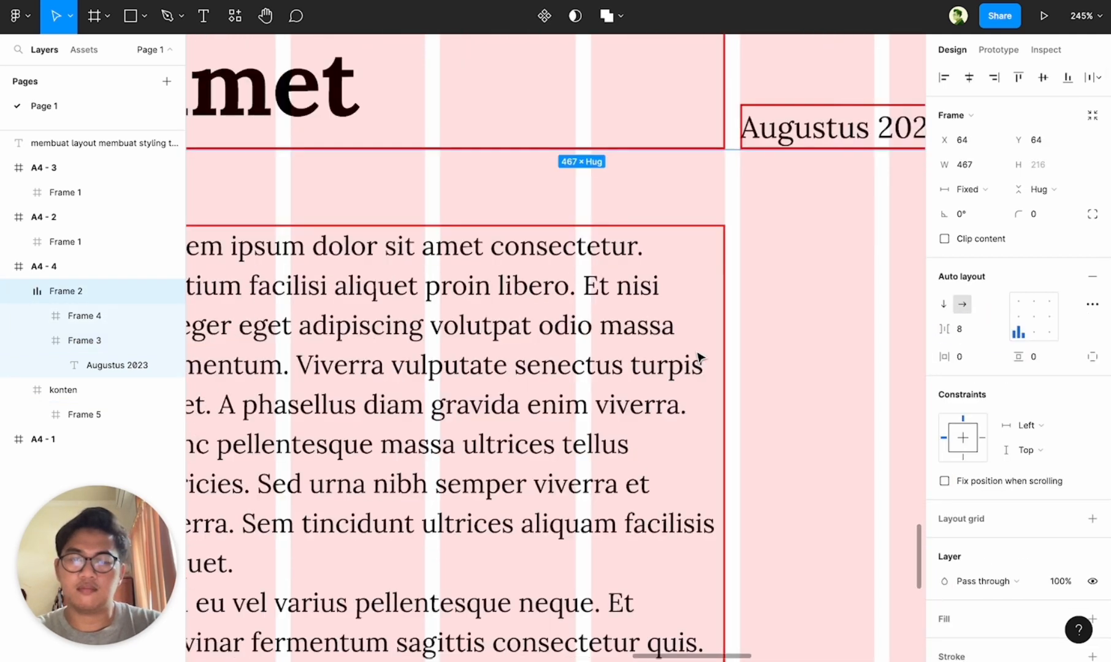
pyautogui.scroll(-3, 698, 356)
# - Try combining the title-and-date frame with the konten frame in a vertical auto layout, and undo that grouping
pyautogui.click(651, 331)
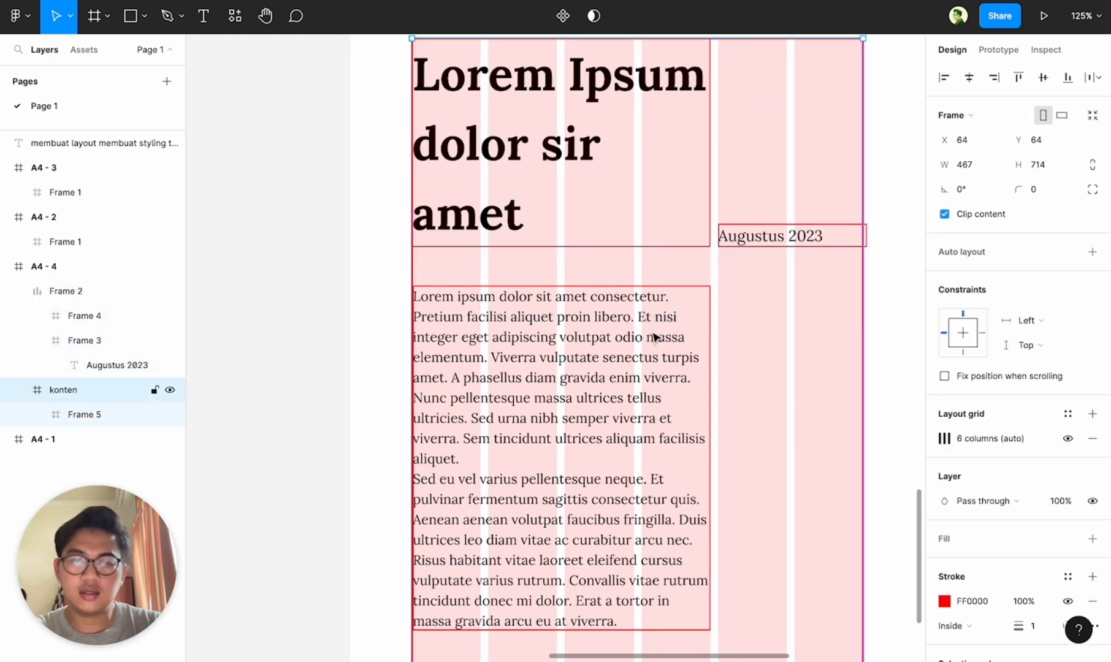
pyautogui.click(645, 221)
pyautogui.keyDown('shift'); pyautogui.click(646, 351); pyautogui.keyUp('shift')
pyautogui.hotkey('shift', 'a')
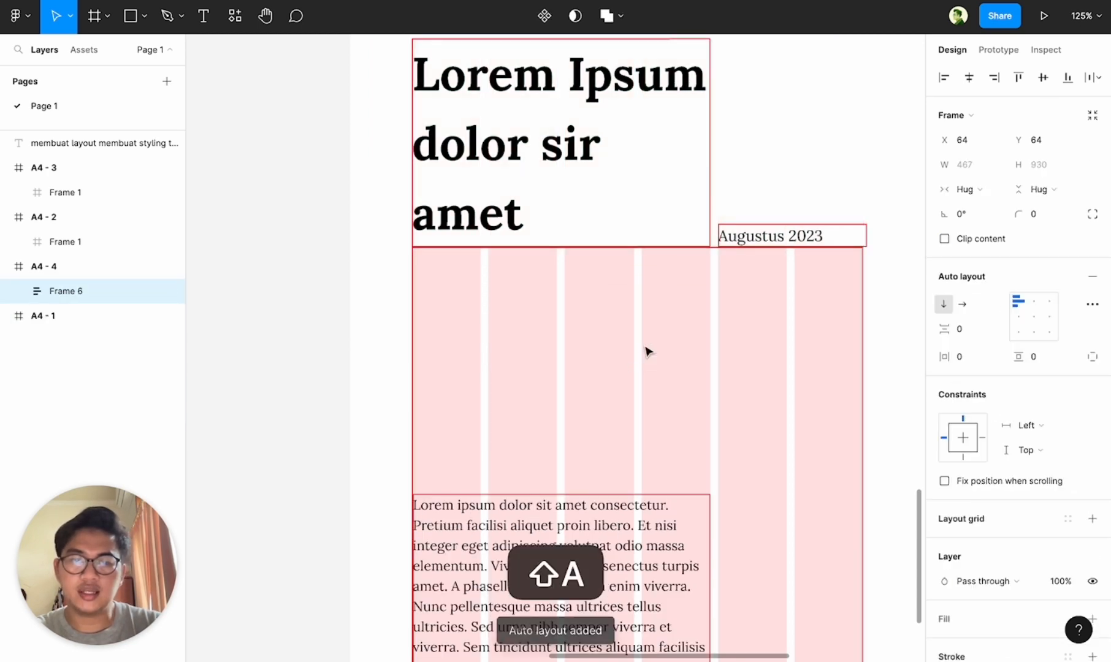
pyautogui.press('super+z')
pyautogui.click(886, 201)
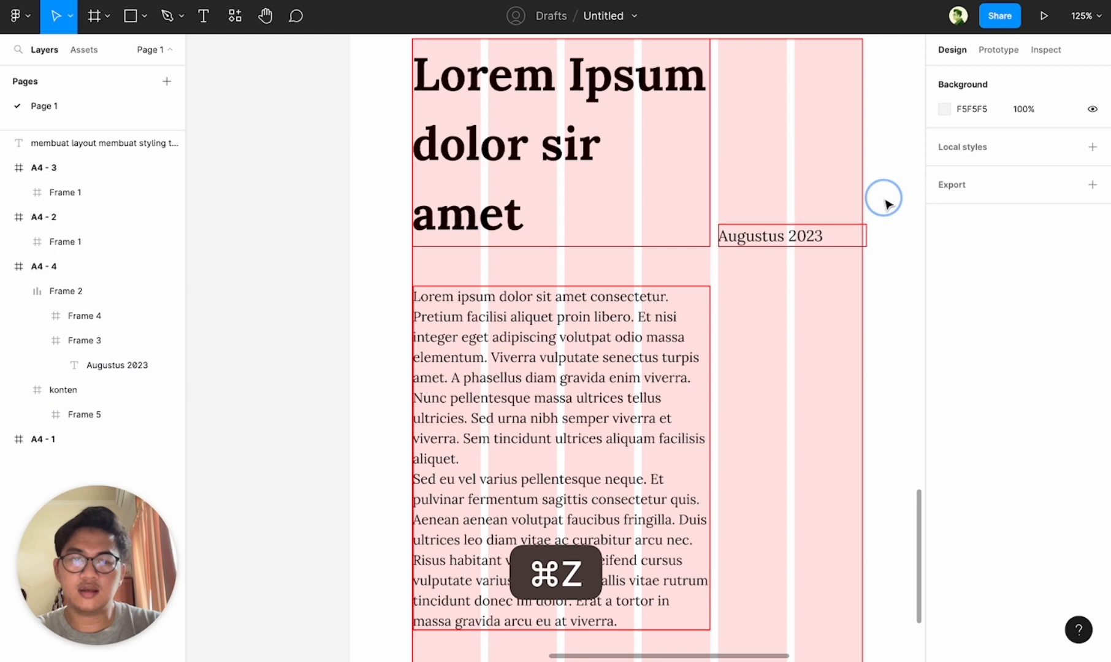
# - Combine the title-and-date frame and the body text frame in a vertical auto layout with a spacing of 24
pyautogui.click(794, 245)
pyautogui.keyDown('shift'); pyautogui.click(689, 287); pyautogui.keyUp('shift')
pyautogui.hotkey('shift', 'a')
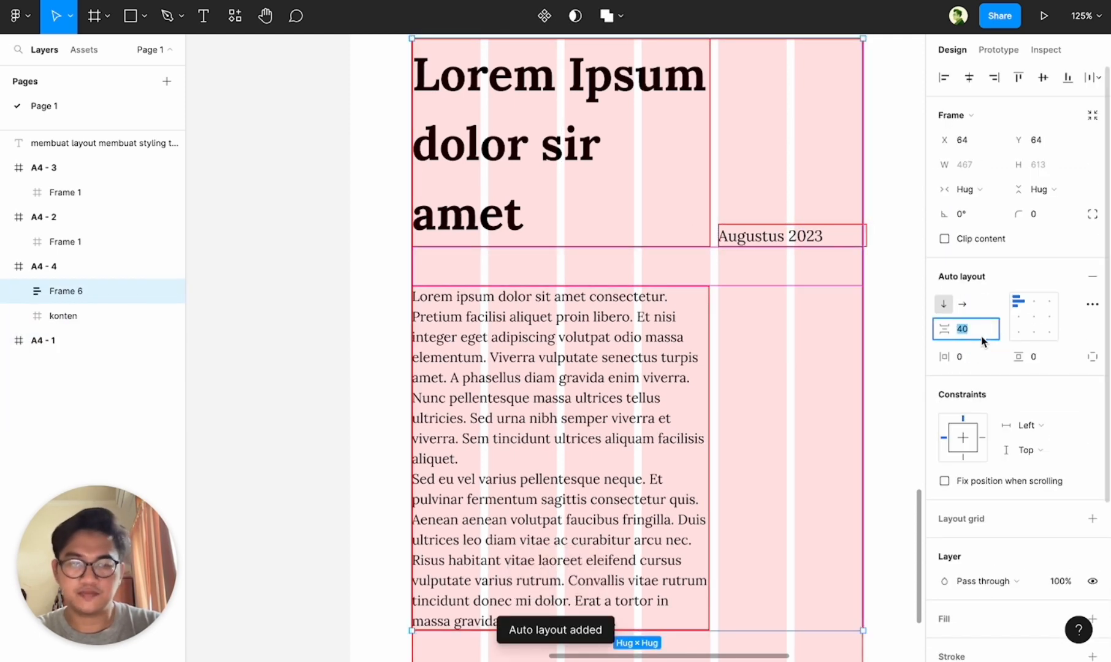
pyautogui.write('3')
pyautogui.press('BackSpace')
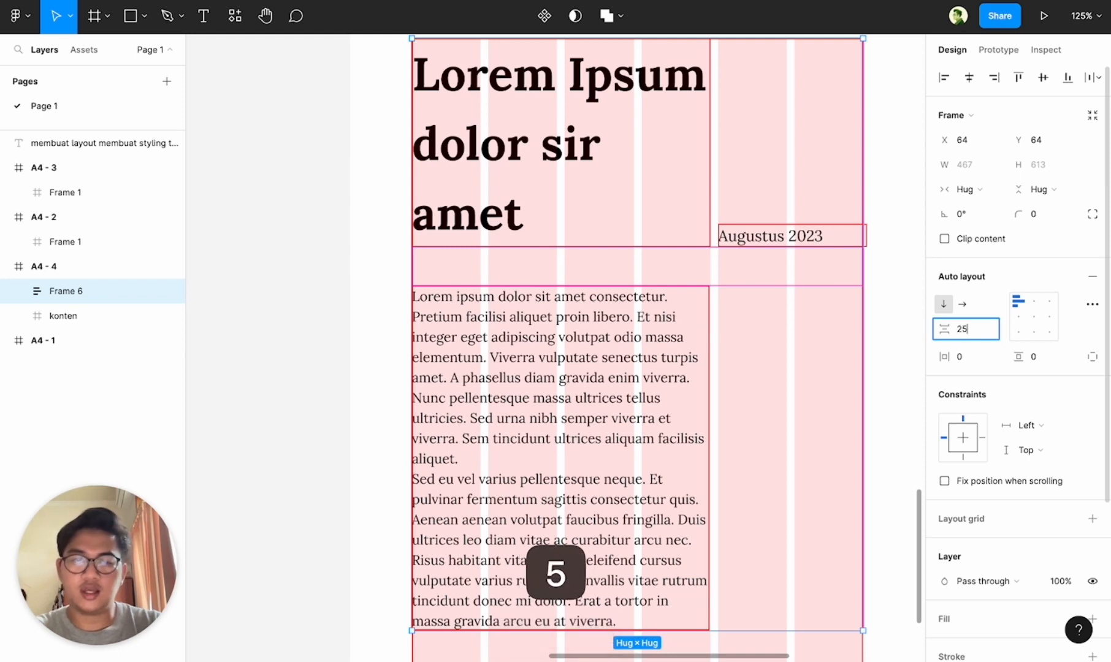
pyautogui.write('24')
pyautogui.press('Return')
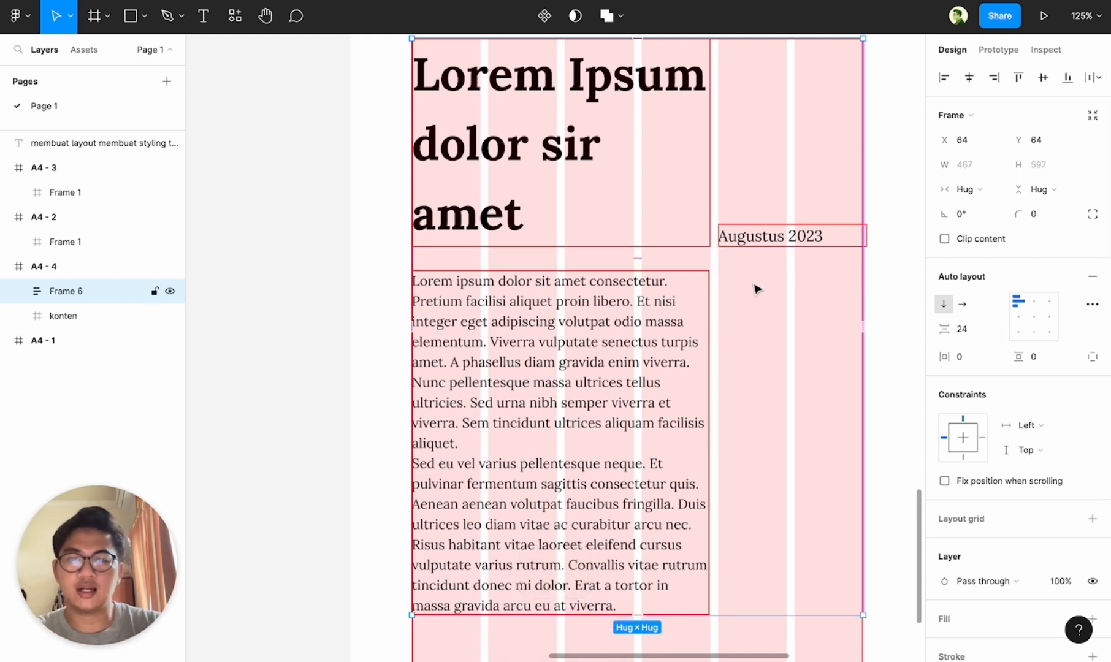
pyautogui.scroll(-5, 756, 287)
pyautogui.hscroll(1, 837, 244)
pyautogui.scroll(1, 838, 246)
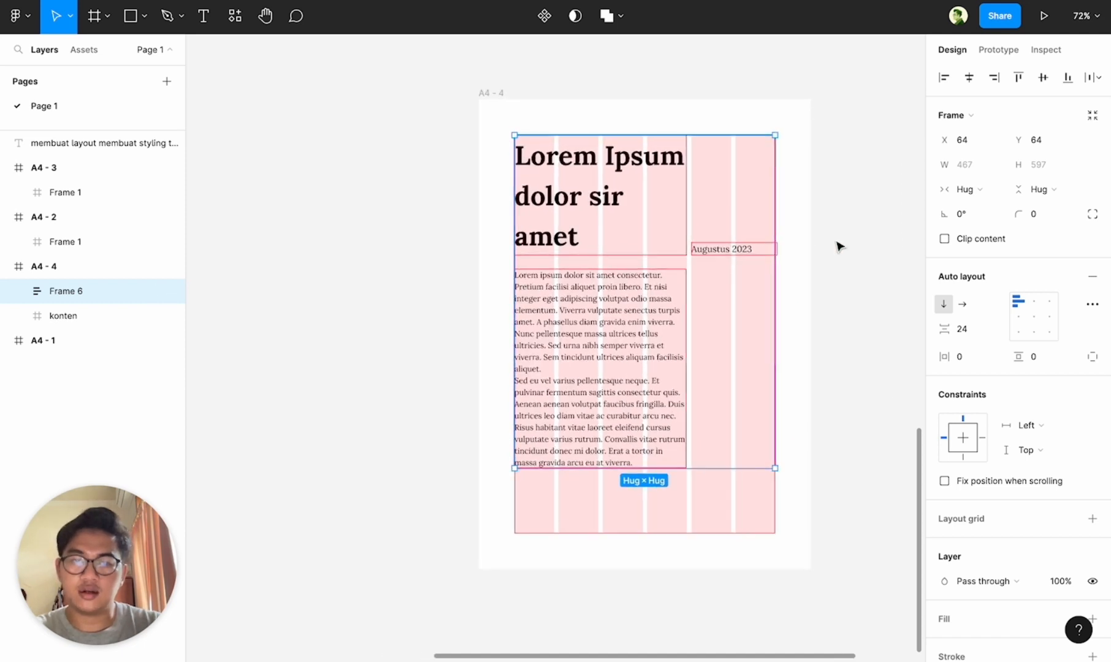
pyautogui.scroll(2, 794, 241)
pyautogui.scroll(-1, 590, 154)
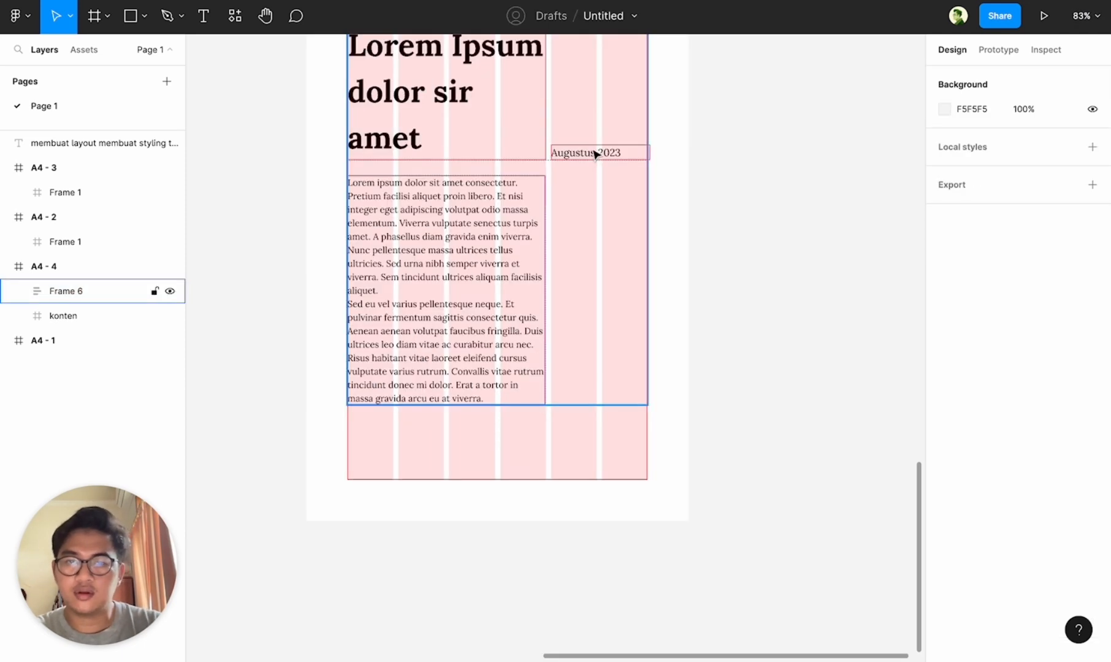
# - Duplicate the Augustus 2023 frame to the foot of the last two columns and change the copy to right-aligned text reading hal. 1
pyautogui.doubleClick(593, 154)
pyautogui.click(735, 219)
pyautogui.scroll(1, 705, 222)
pyautogui.click(697, 131)
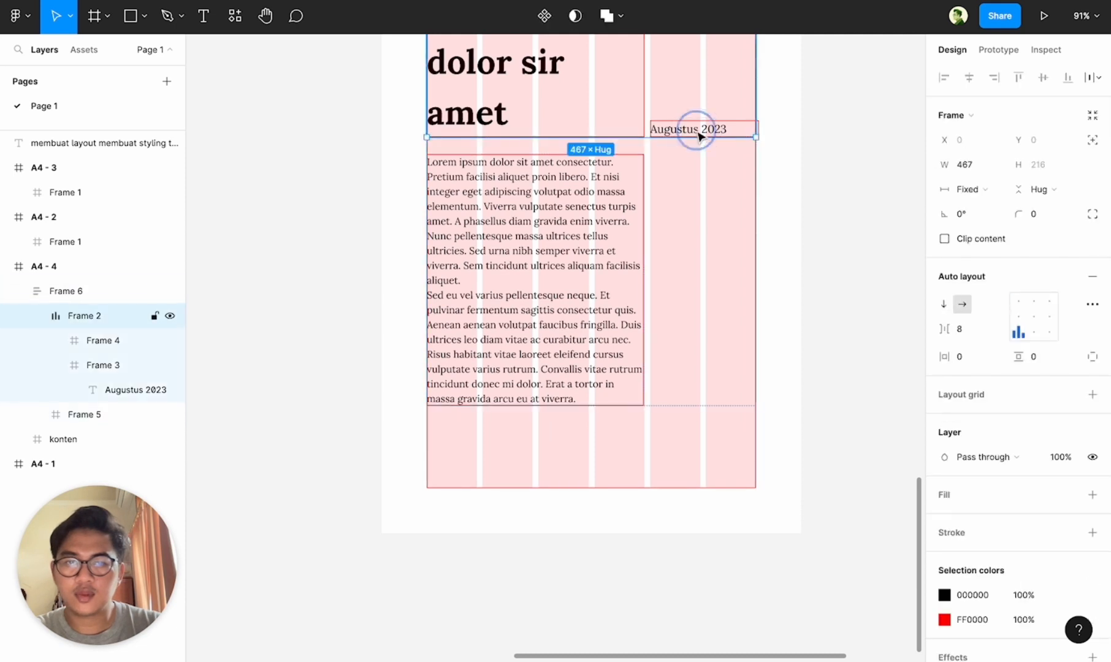
pyautogui.click(702, 128)
pyautogui.moveTo(702, 129); pyautogui.dragTo(697, 454)
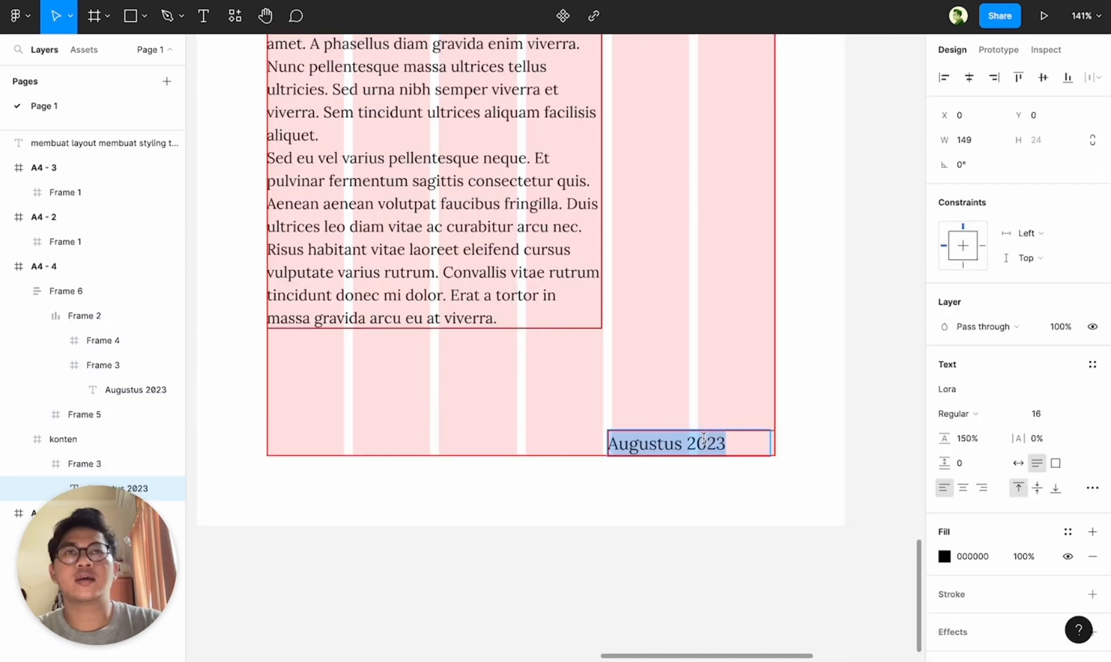
pyautogui.write('hal. 1')
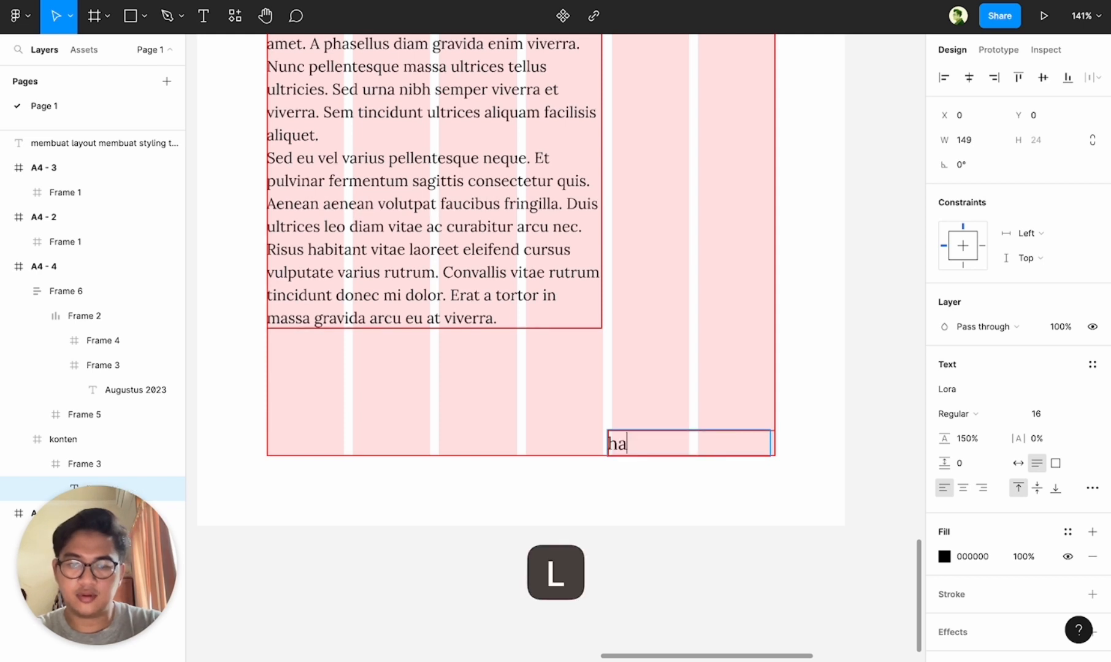
pyautogui.click(982, 488)
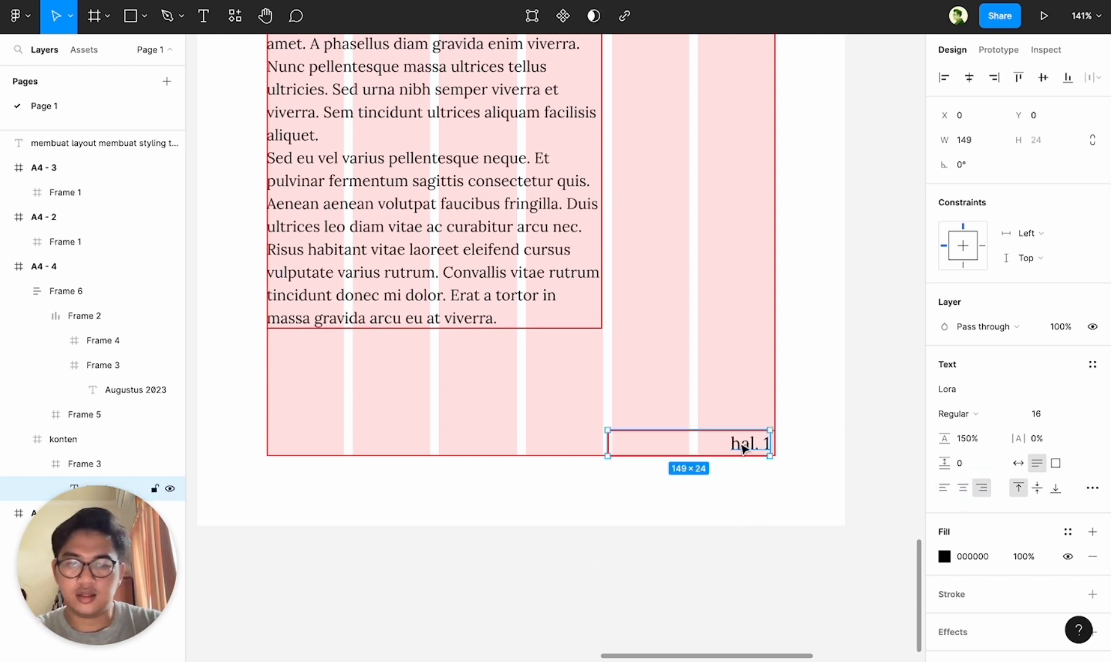
# - Duplicate the hal. 1 text to the left edge of the konten frame and reword the copy as Bab 1: Lorem Ipsum
pyautogui.moveTo(744, 449); pyautogui.dragTo(458, 449)
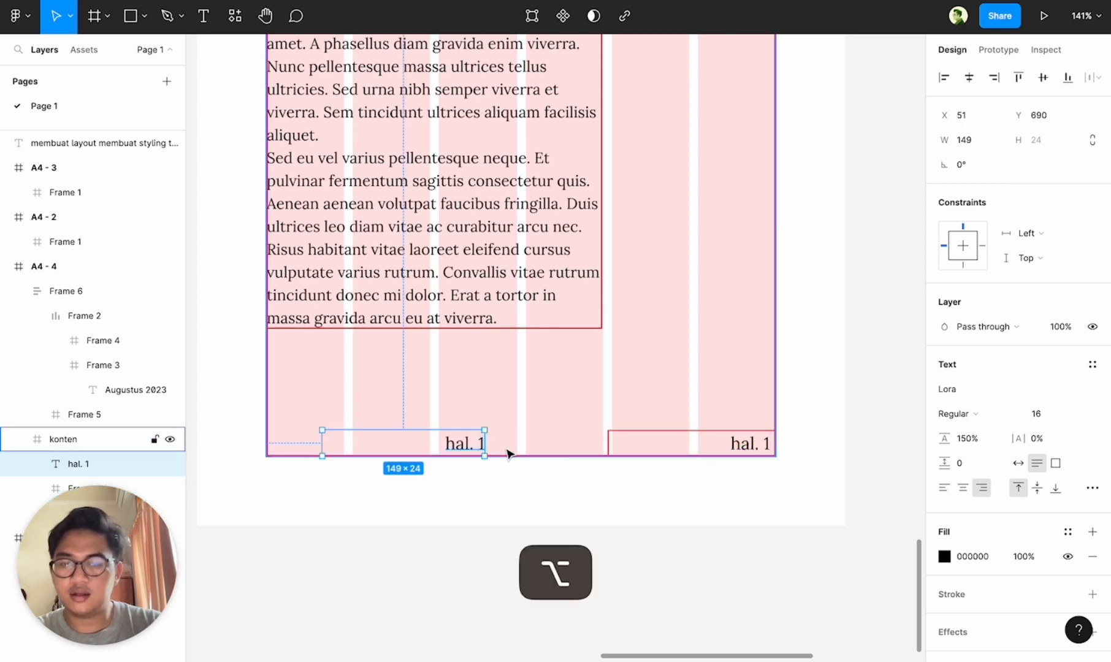
pyautogui.hotkey('alt', 'a')
pyautogui.doubleClick(409, 446)
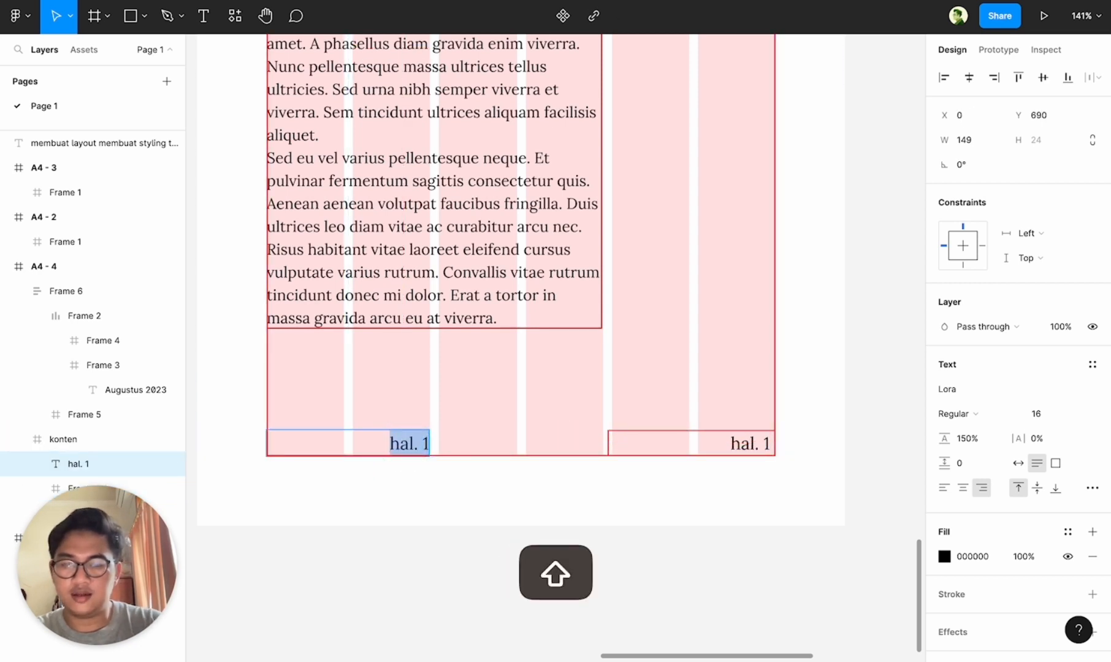
pyautogui.write('Bab1')
pyautogui.press('BackSpace')
pyautogui.write('1: ')
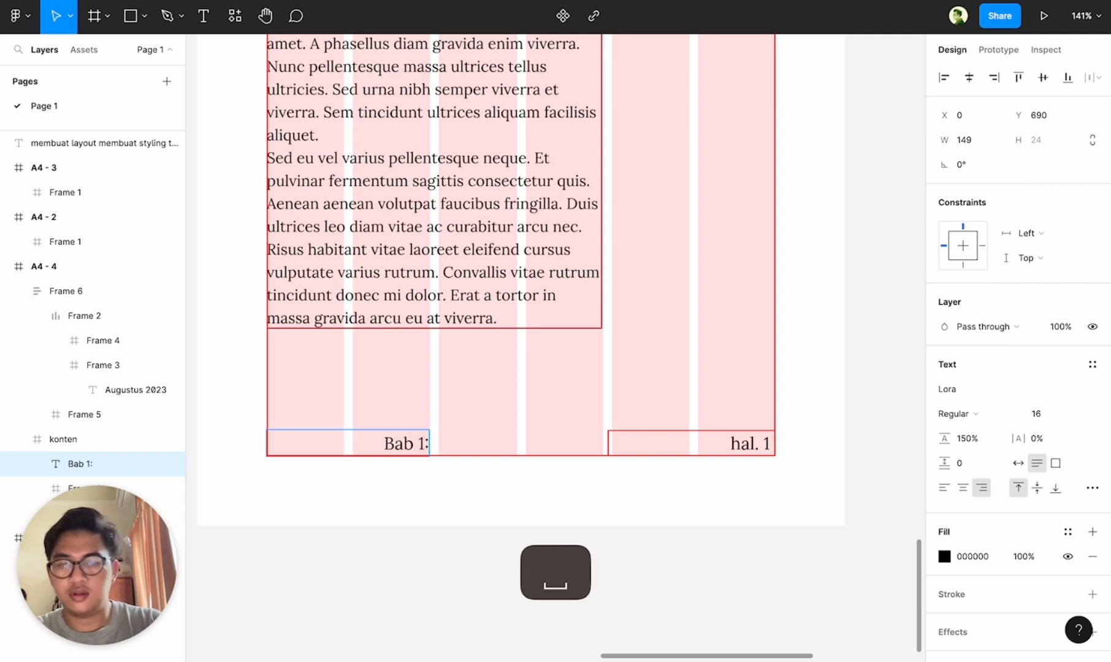
pyautogui.write('Lorem Ipsum')
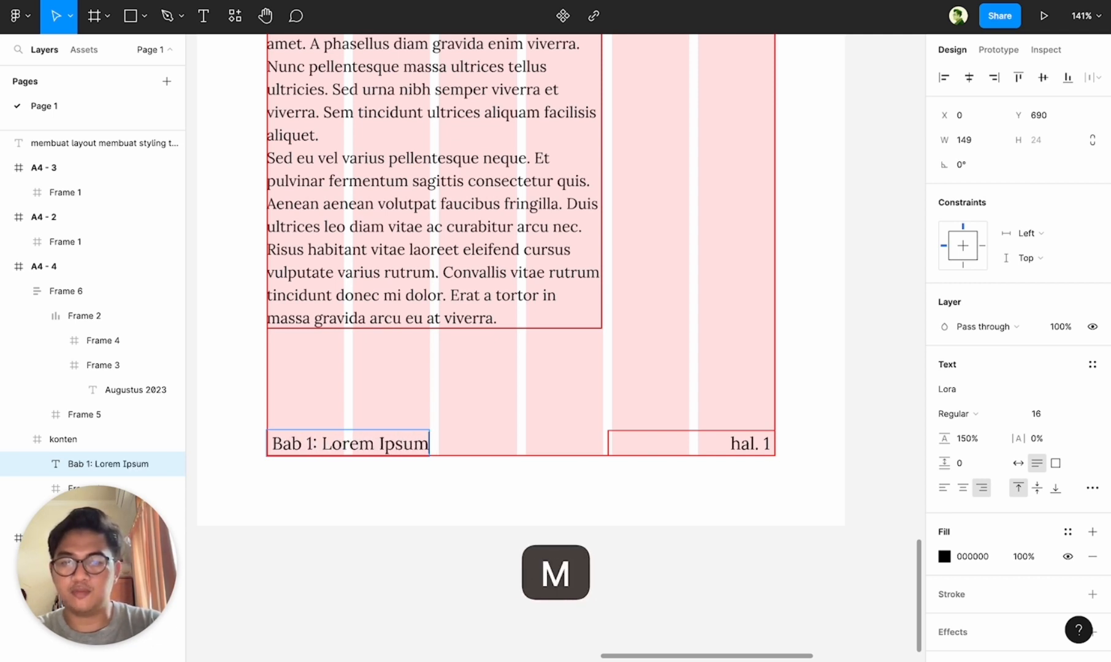
# - Wrap the Bab 1: Lorem Ipsum text in its own frame and apply the copied FF0000 stroke to it
pyautogui.click(416, 501)
pyautogui.click(408, 442)
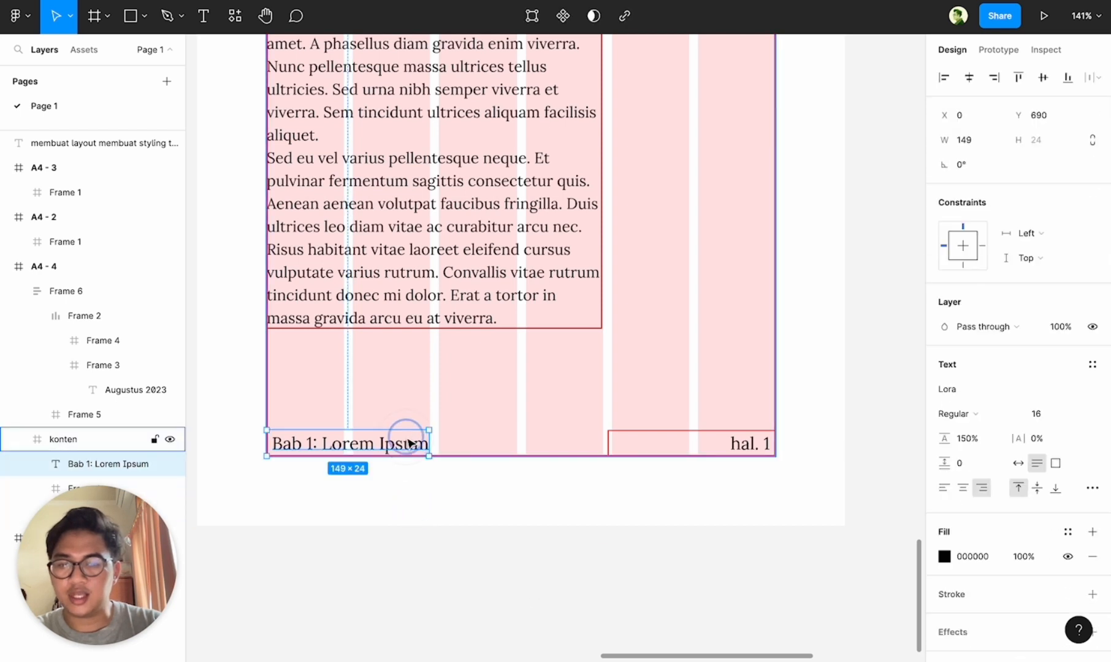
pyautogui.click(486, 501)
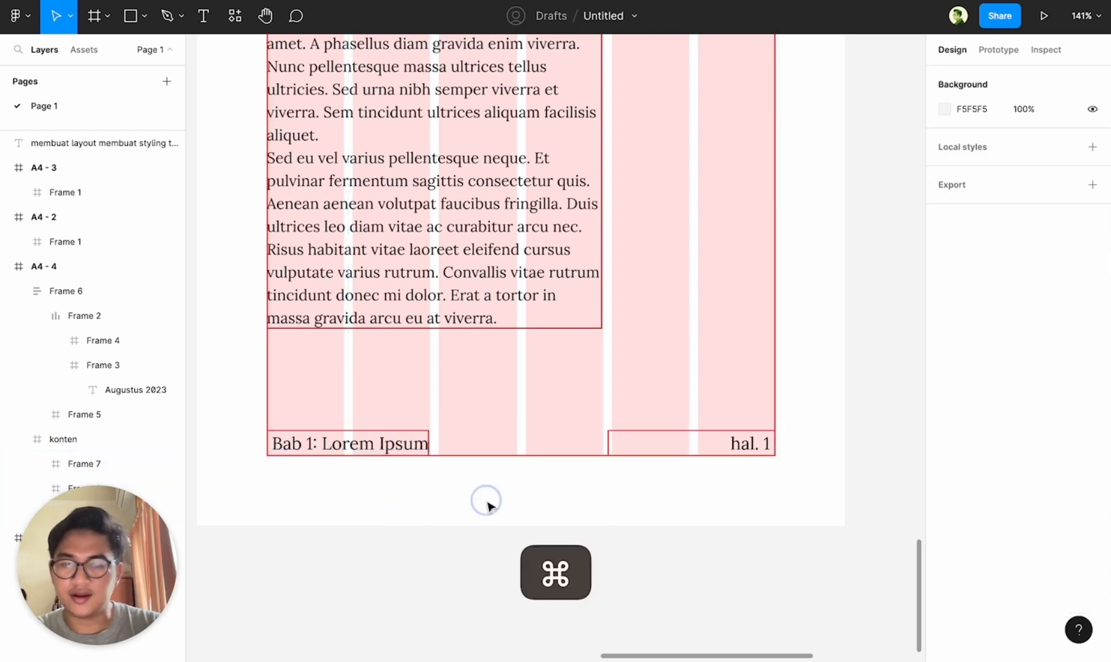
# - Combine the Bab 1: Lorem Ipsum and hal. 1 frames in a horizontal auto layout
pyautogui.doubleClick(413, 444)
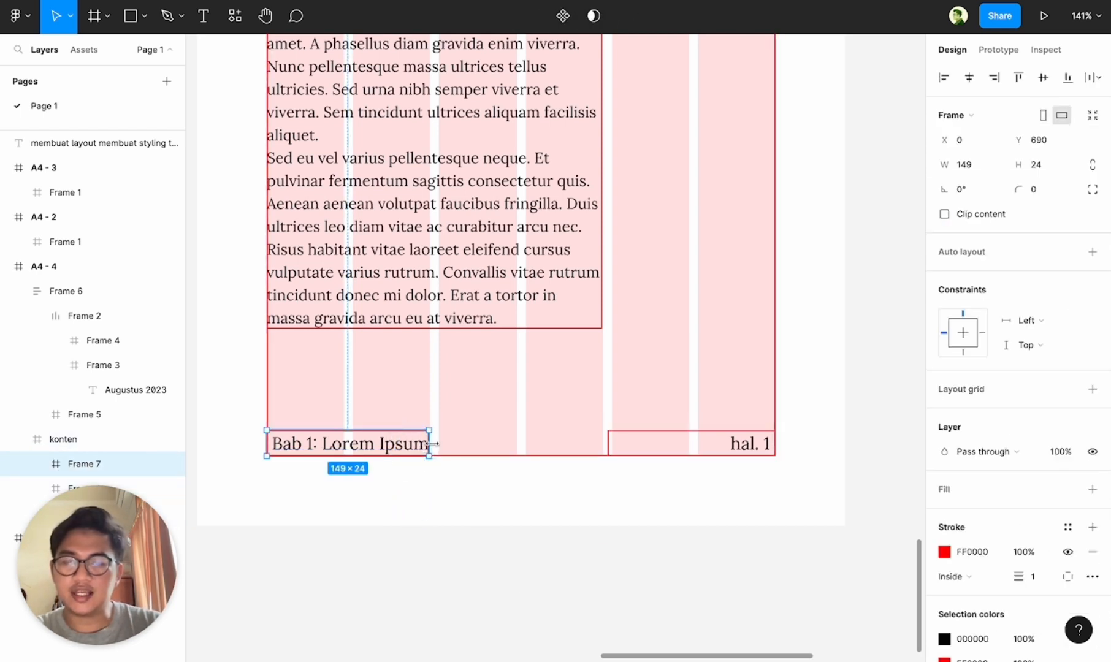
pyautogui.scroll(-4, 504, 420)
pyautogui.scroll(3, 445, 421)
pyautogui.keyDown('shift'); pyautogui.click(647, 439); pyautogui.keyUp('shift')
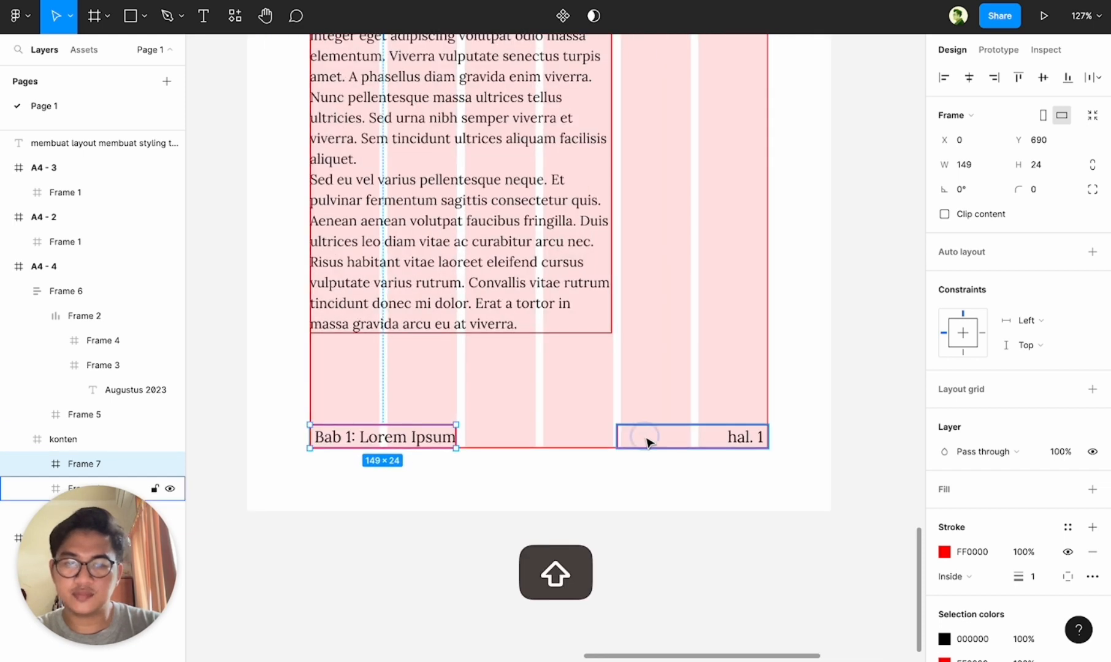
pyautogui.hotkey('shift', 'a')
# - Make the Bab 1: Lorem Ipsum frame fill the footer's width and set the footer auto layout's spacing to 8
pyautogui.click(453, 438)
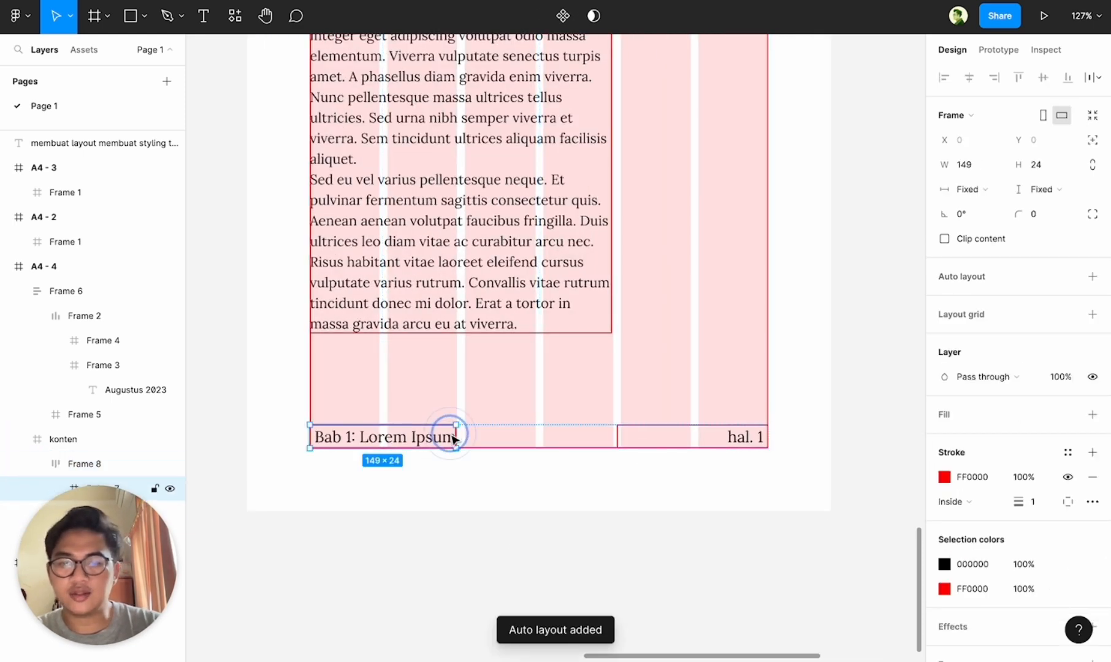
pyautogui.keyDown('alt'); pyautogui.doubleClick(458, 436); pyautogui.keyUp('alt')
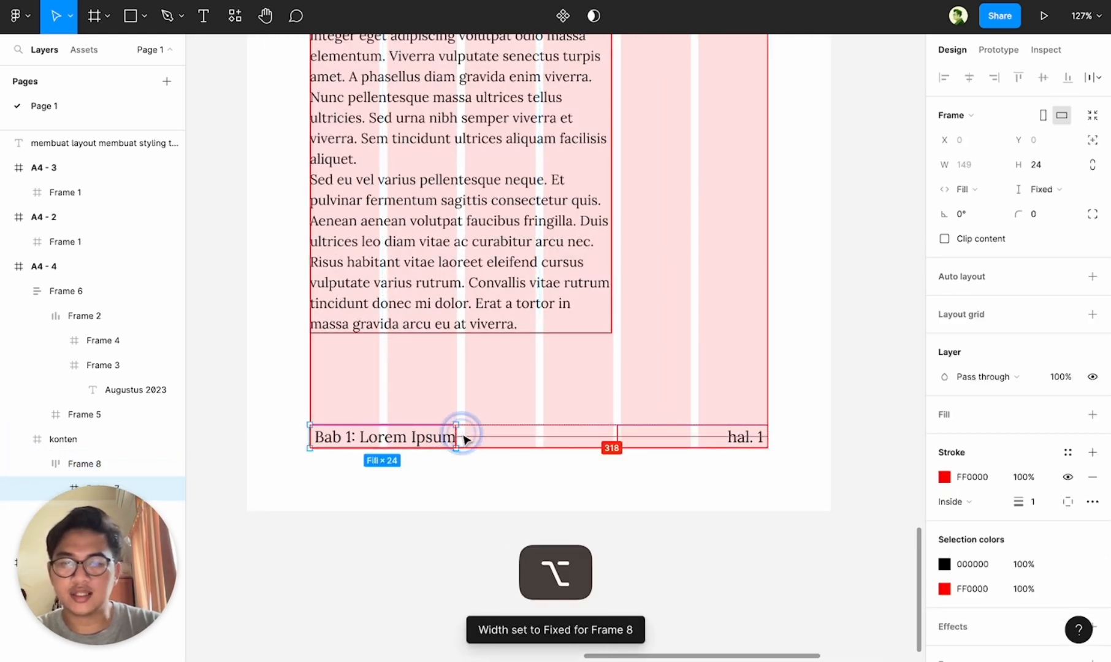
pyautogui.click(496, 439)
pyautogui.click(973, 331)
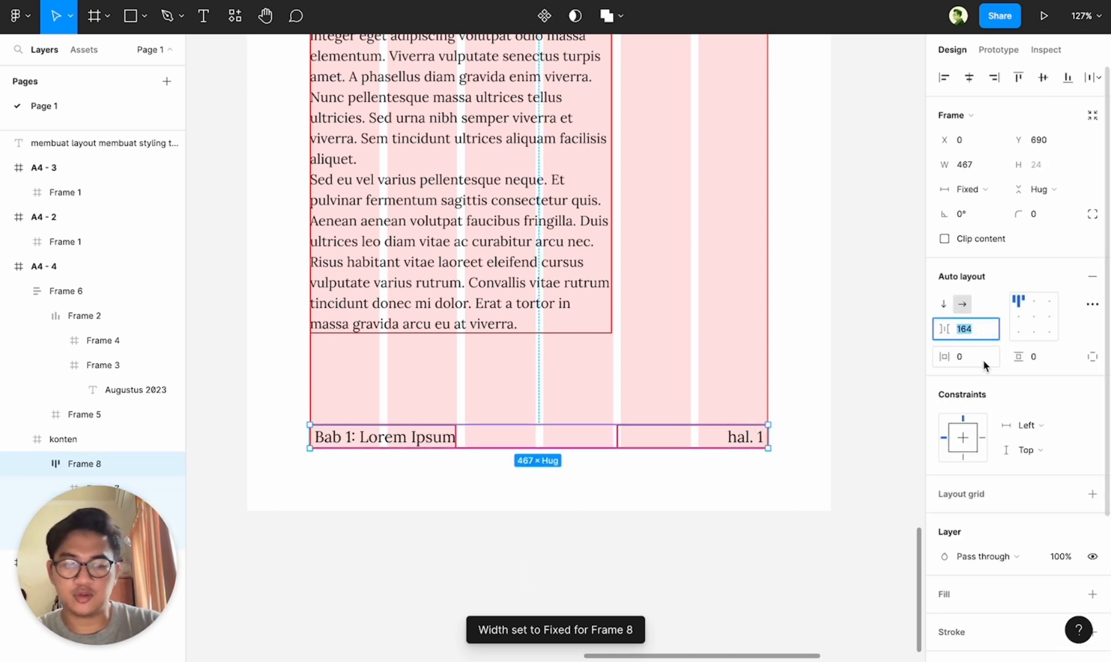
pyautogui.write('8')
pyautogui.press('Return')
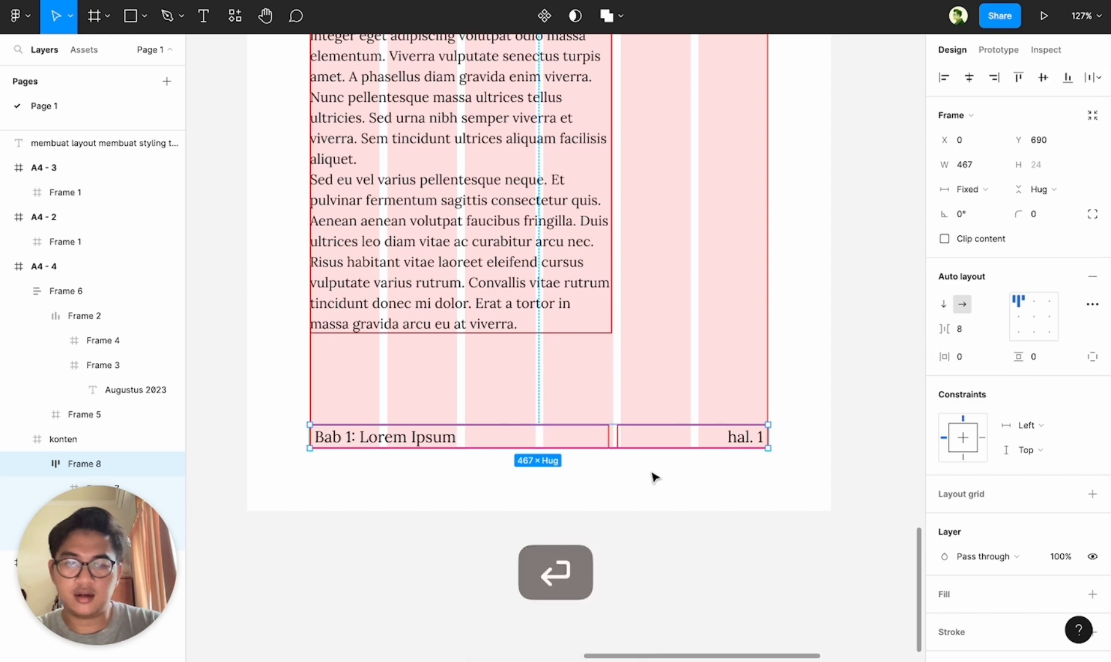
# - Narrow the hal. 1 frame so that its left edge lines up with the start of the fifth column
pyautogui.click(709, 436)
pyautogui.scroll(5, 610, 439)
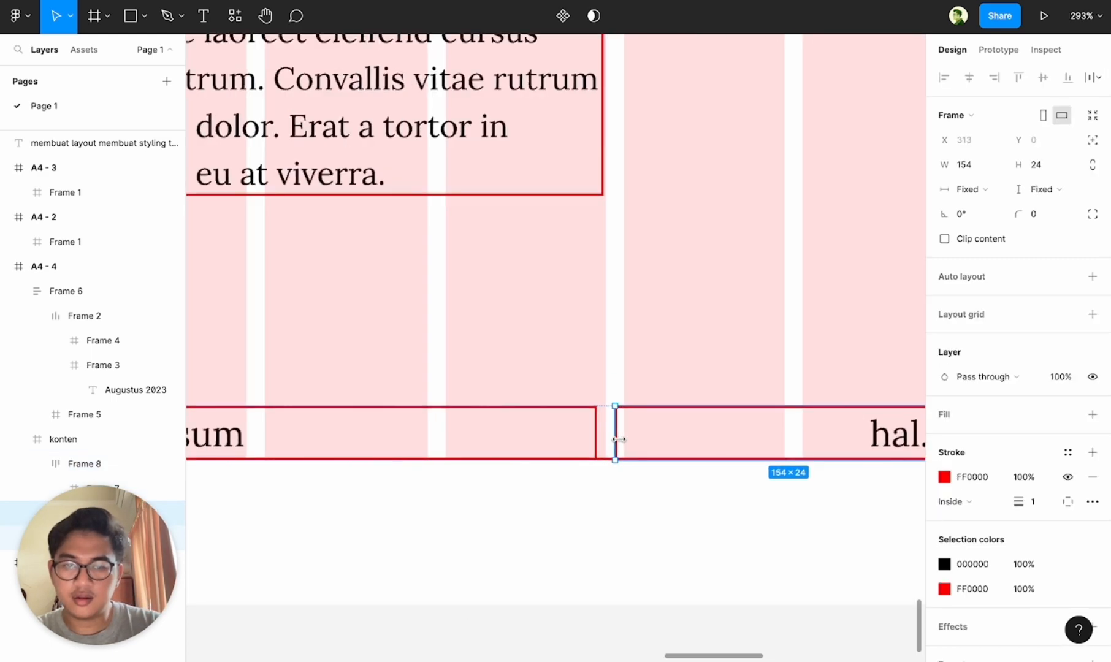
pyautogui.moveTo(615, 439); pyautogui.dragTo(624, 434)
pyautogui.scroll(-3, 645, 497)
pyautogui.click(645, 498)
pyautogui.scroll(-6, 822, 395)
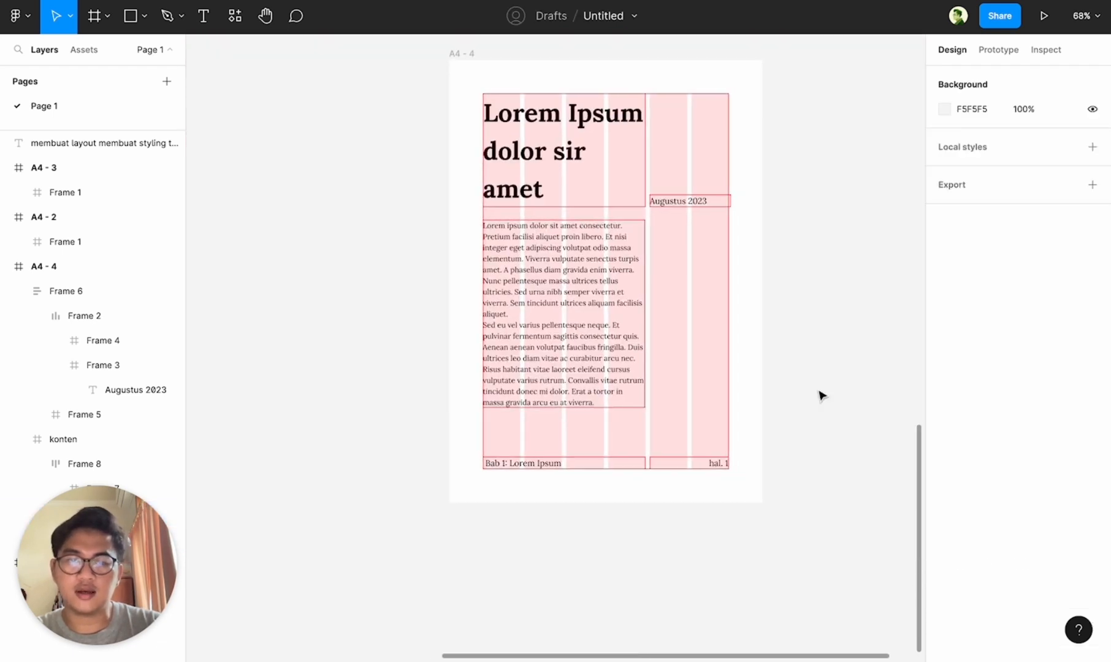
# - Move the footer auto layout out of the konten frame and into the main vertical auto layout, below the body text
pyautogui.hscroll(2, 822, 395)
pyautogui.scroll(-2, 615, 290)
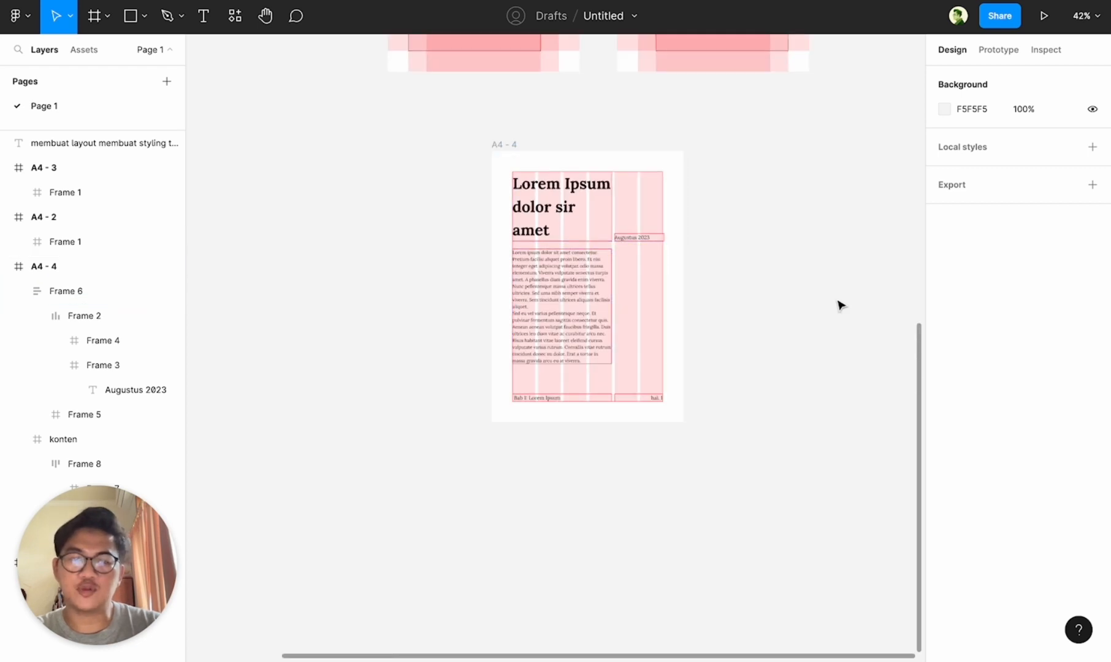
pyautogui.scroll(2, 638, 359)
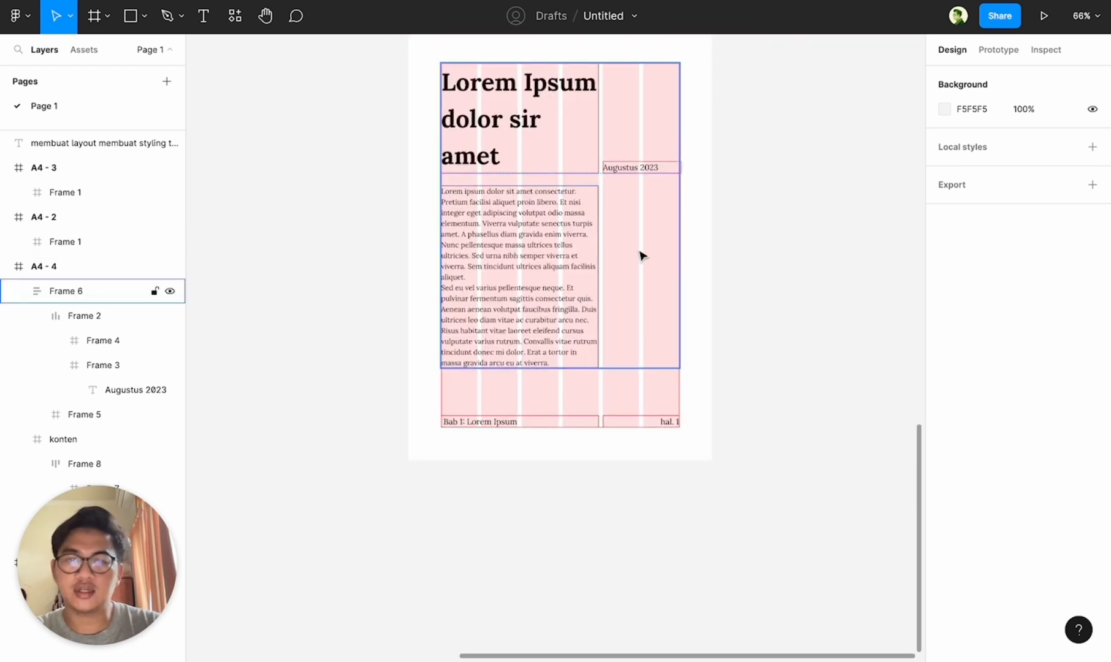
pyautogui.scroll(3, 641, 254)
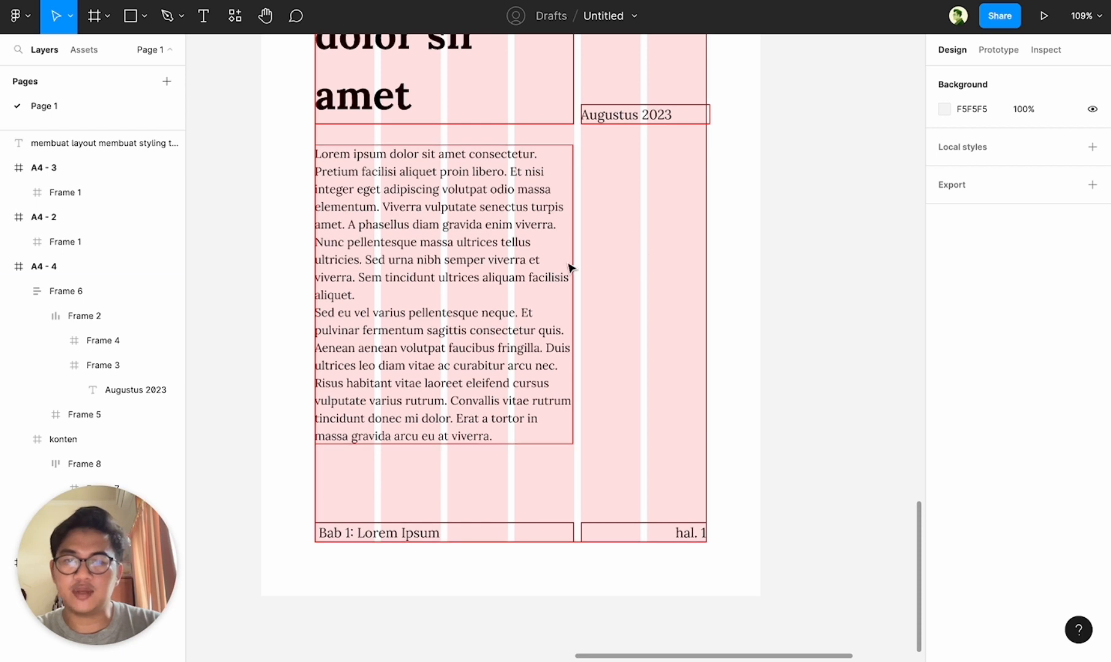
pyautogui.doubleClick(488, 279)
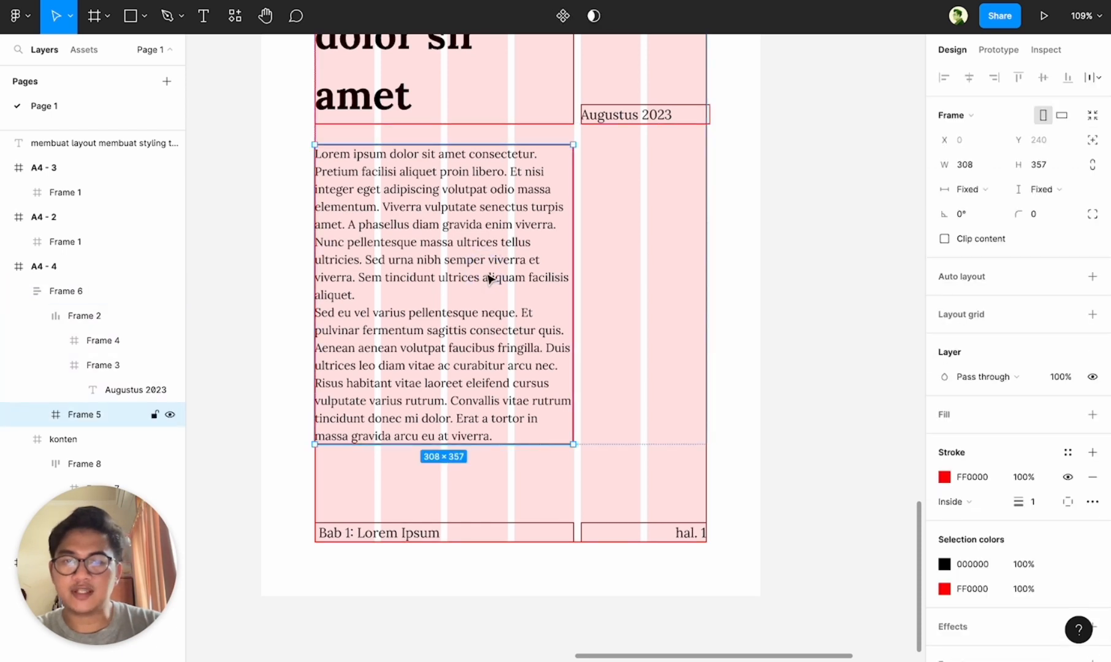
pyautogui.click(595, 529)
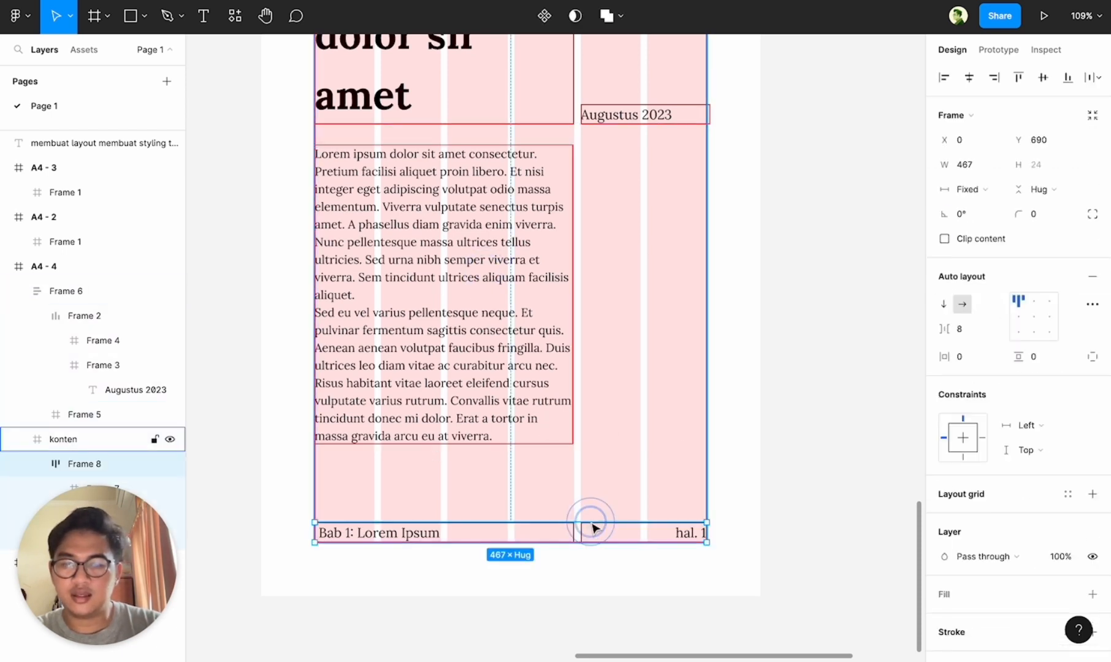
pyautogui.press('super+x')
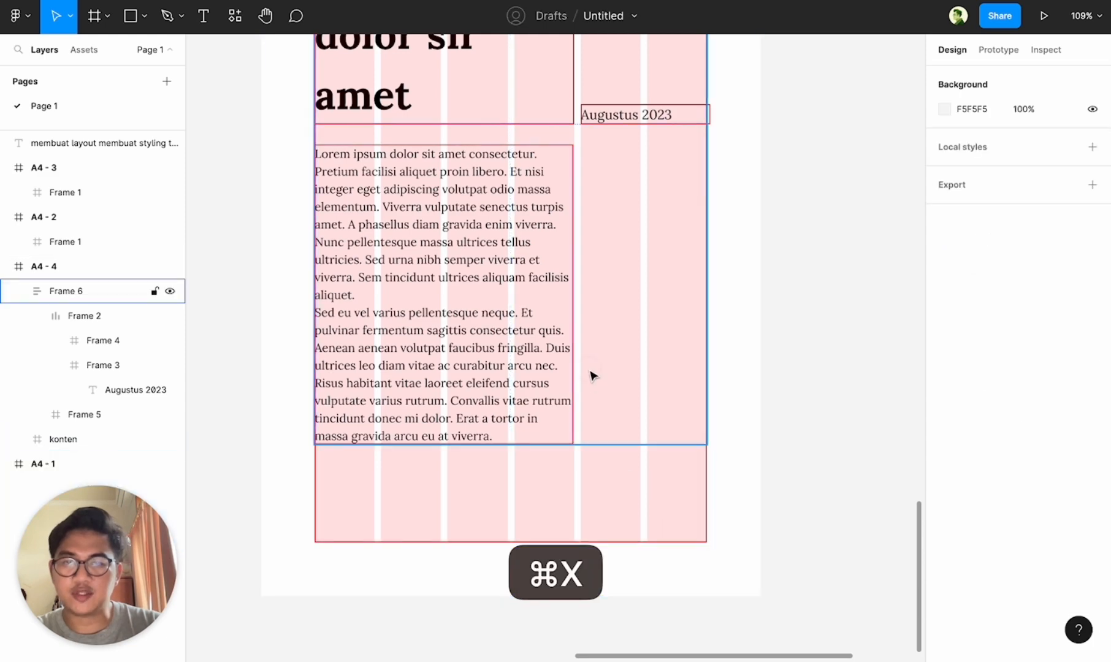
pyautogui.click(594, 374)
pyautogui.scroll(2, 592, 375)
pyautogui.press('super+v')
pyautogui.scroll(-4, 593, 374)
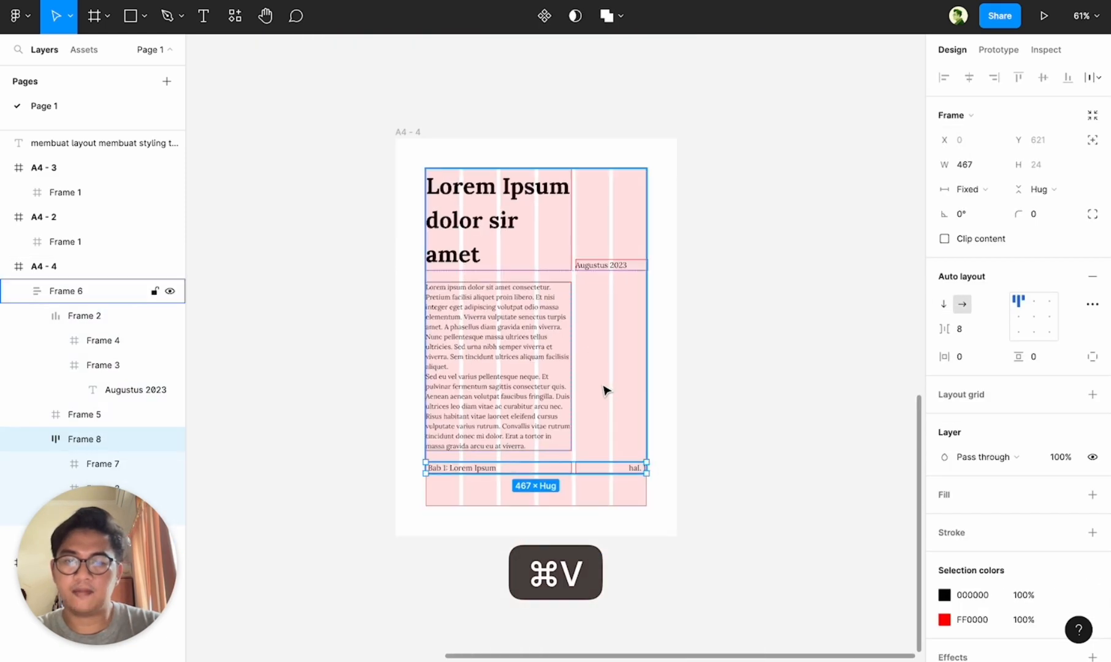
# - Set the body text frame's height to Fill within the main auto layout
pyautogui.click(736, 319)
pyautogui.click(590, 347)
pyautogui.scroll(4, 546, 396)
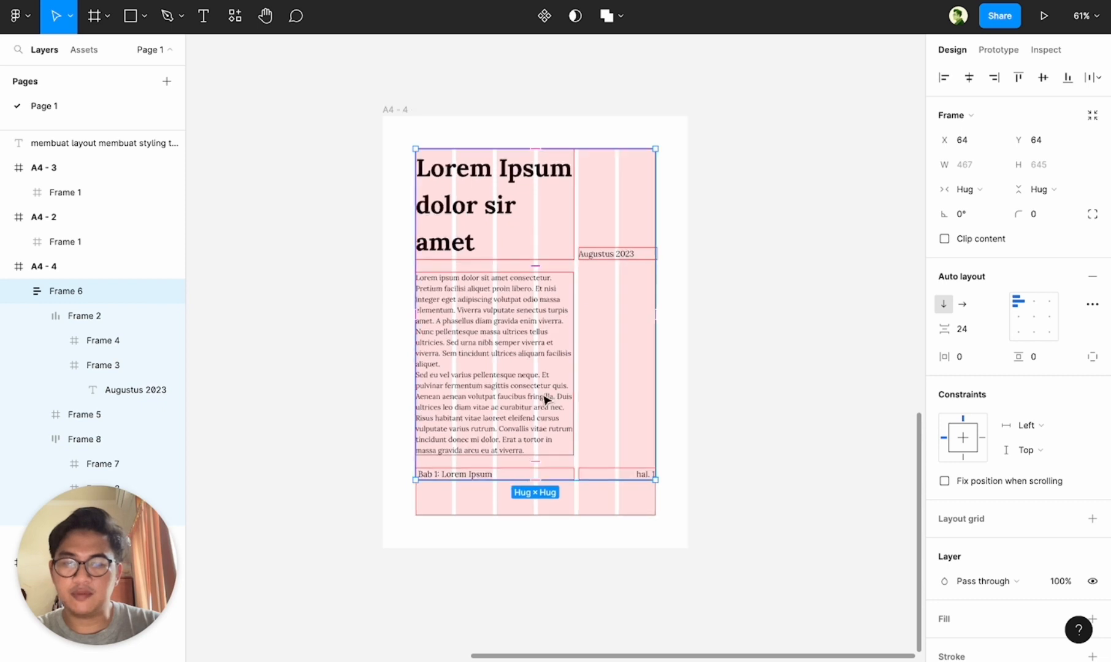
pyautogui.doubleClick(549, 386)
pyautogui.scroll(-5, 540, 377)
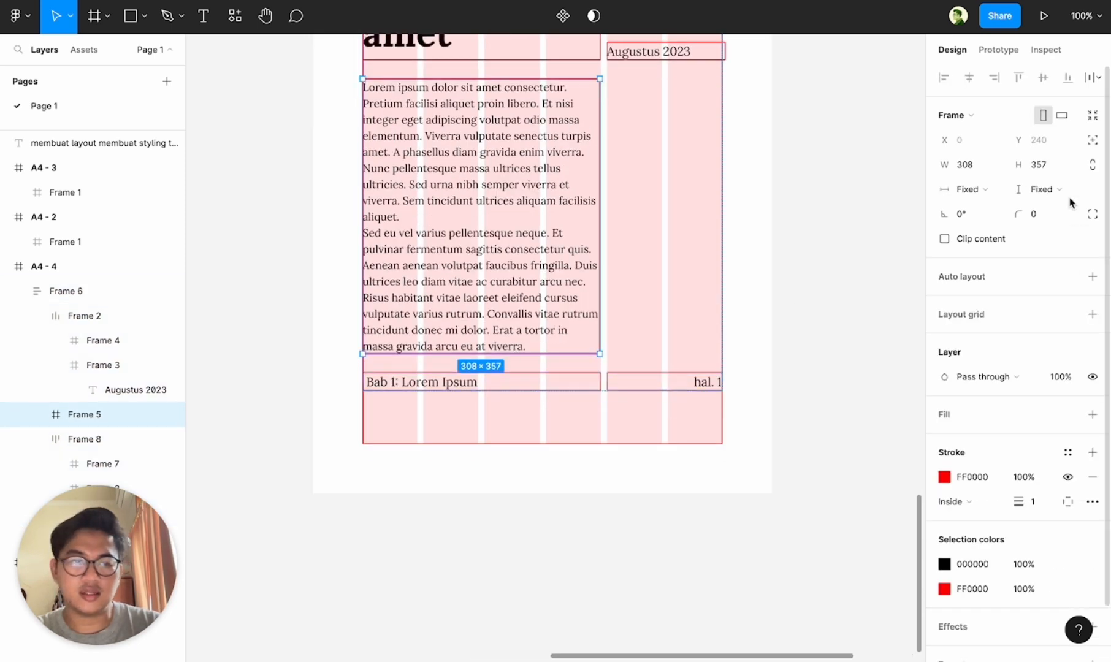
pyautogui.press('alt')
pyautogui.keyDown('alt'); pyautogui.doubleClick(574, 354); pyautogui.keyUp('alt')
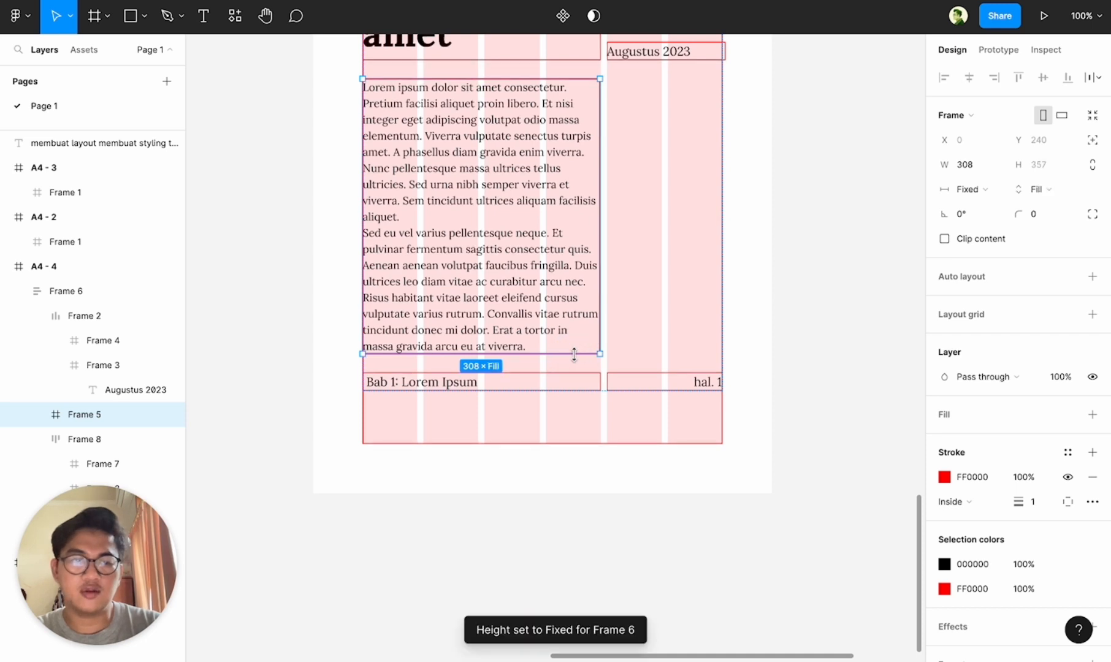
# - Stretch the main auto layout down to the lower edge of the konten frame, at a height of 714
pyautogui.click(680, 297)
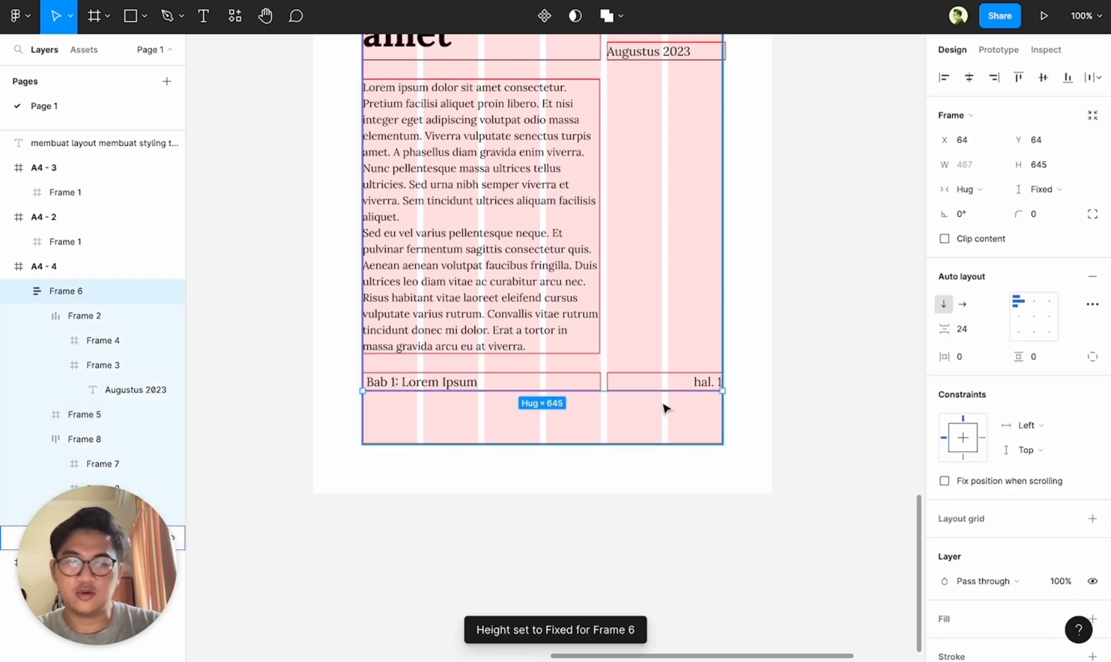
pyautogui.moveTo(665, 387); pyautogui.dragTo(678, 438)
pyautogui.scroll(-5, 601, 546)
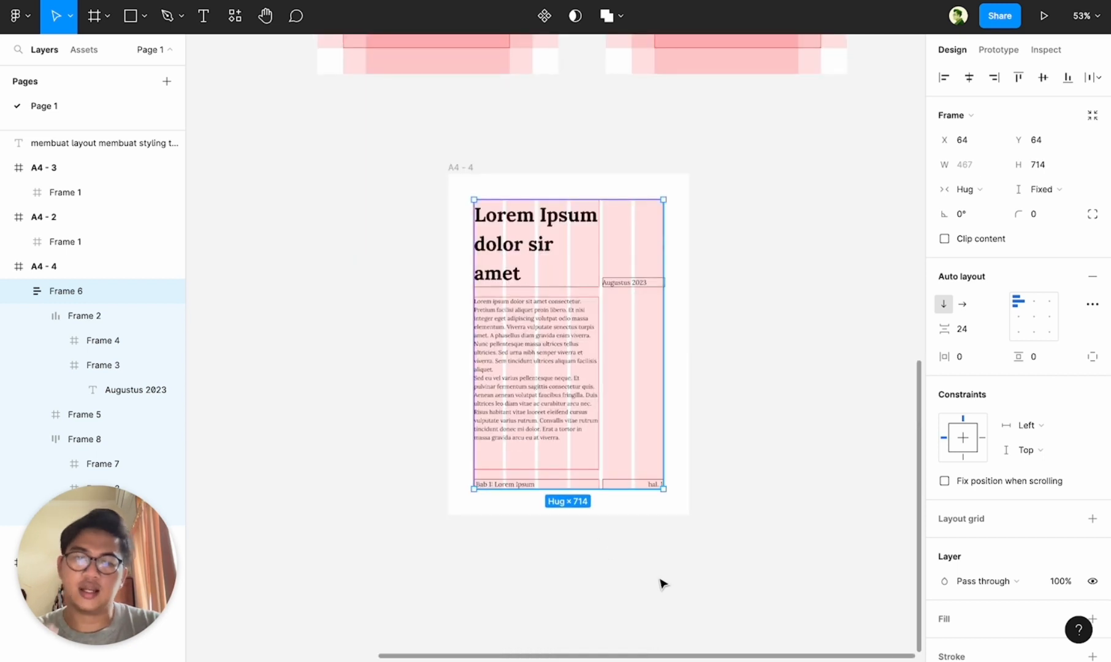
# - Duplicate the A4 - 4 page and place the copy beside it to the right
pyautogui.click(714, 252)
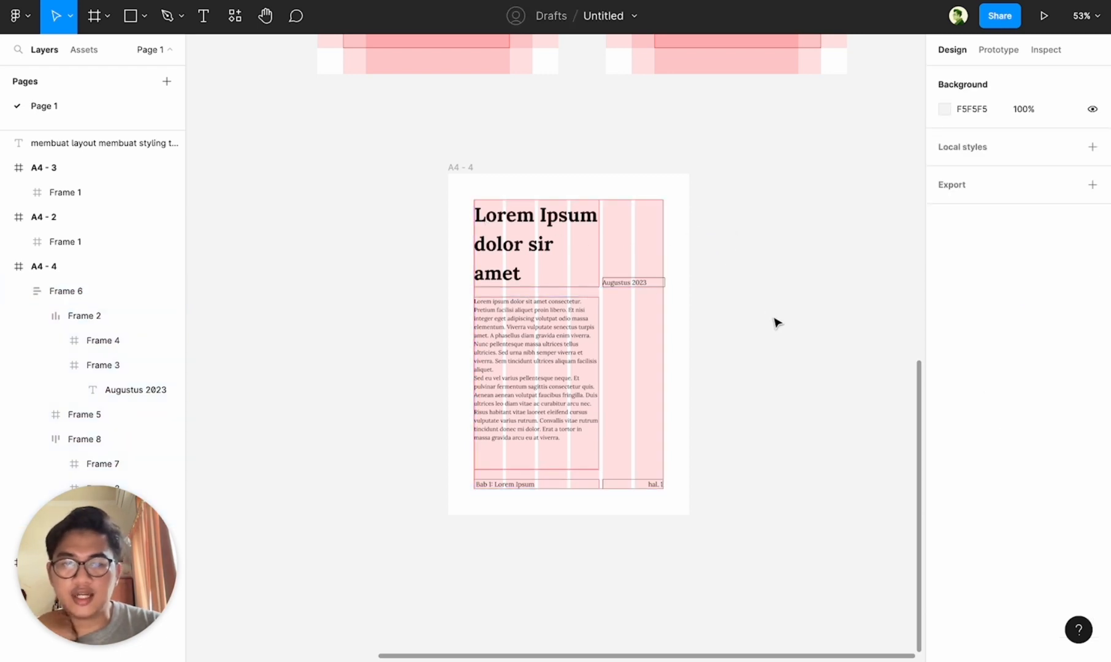
pyautogui.scroll(2, 778, 323)
pyautogui.moveTo(422, 152); pyautogui.dragTo(768, 148)
pyautogui.hscroll(3, 768, 181)
# - Set the opacity of the red FF0000 outlines in the copied page's main auto layout to 0%
pyautogui.click(764, 230)
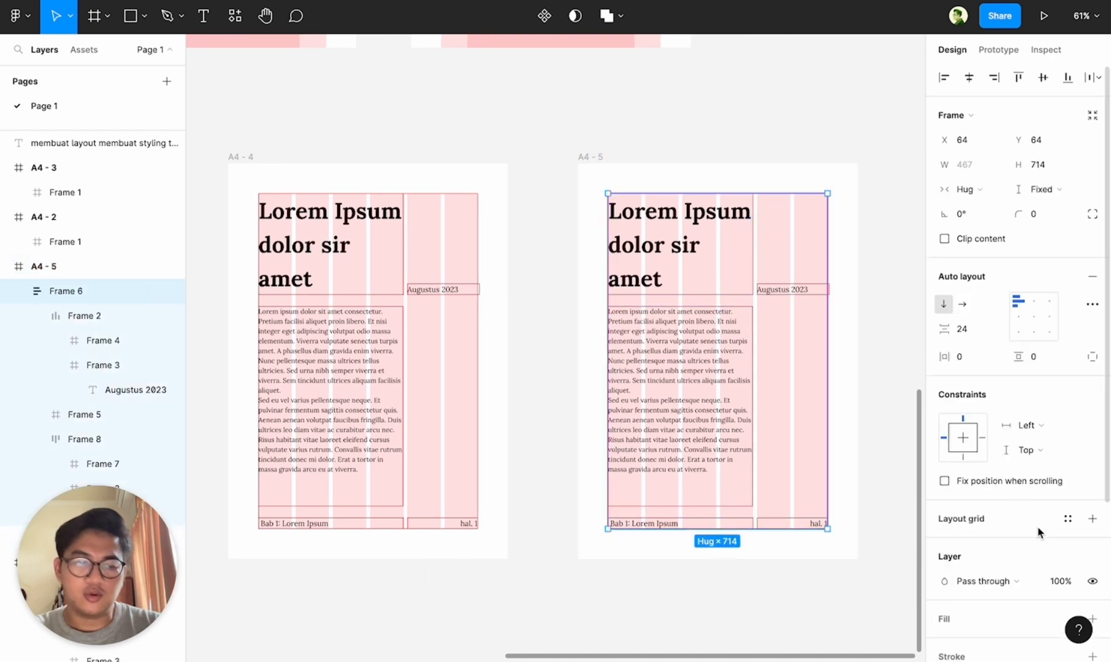
pyautogui.scroll(-3, 1039, 532)
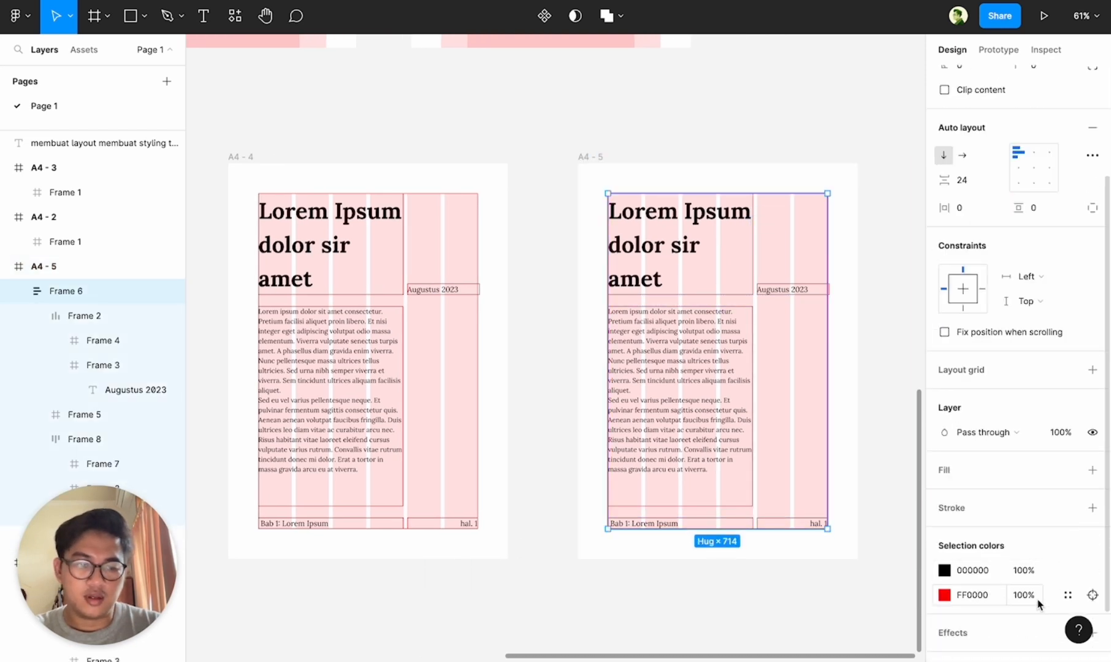
pyautogui.click(1033, 601)
pyautogui.write('0')
pyautogui.press('Return')
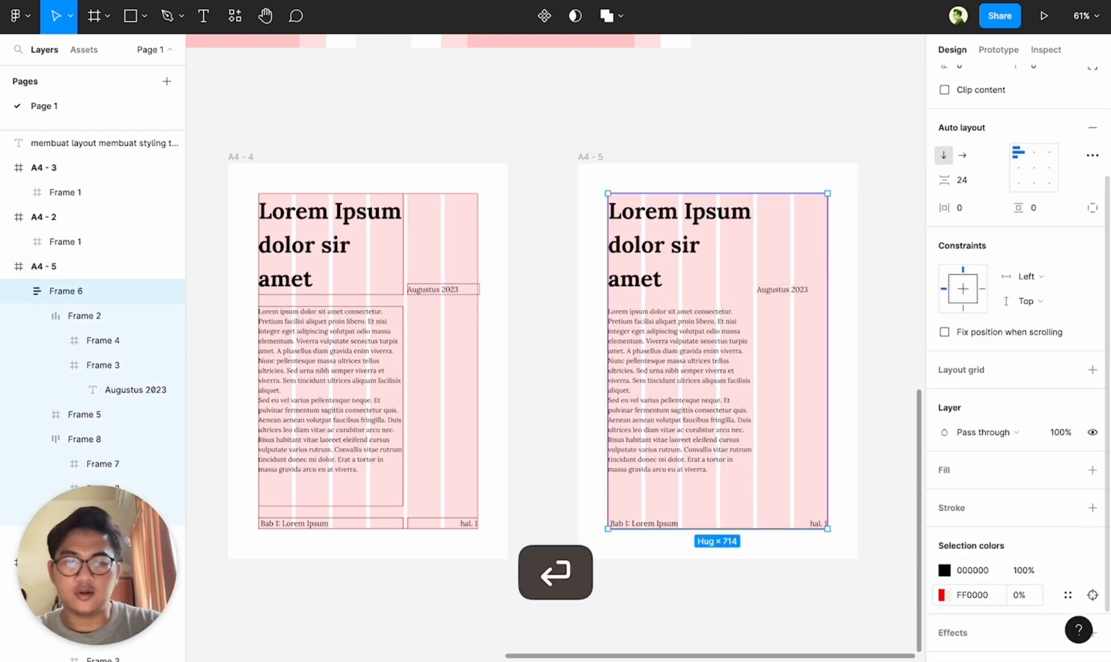
# - Hide the red stroke and the six-column layout grid of the konten frame on the A4 - 5 page
pyautogui.click(810, 319)
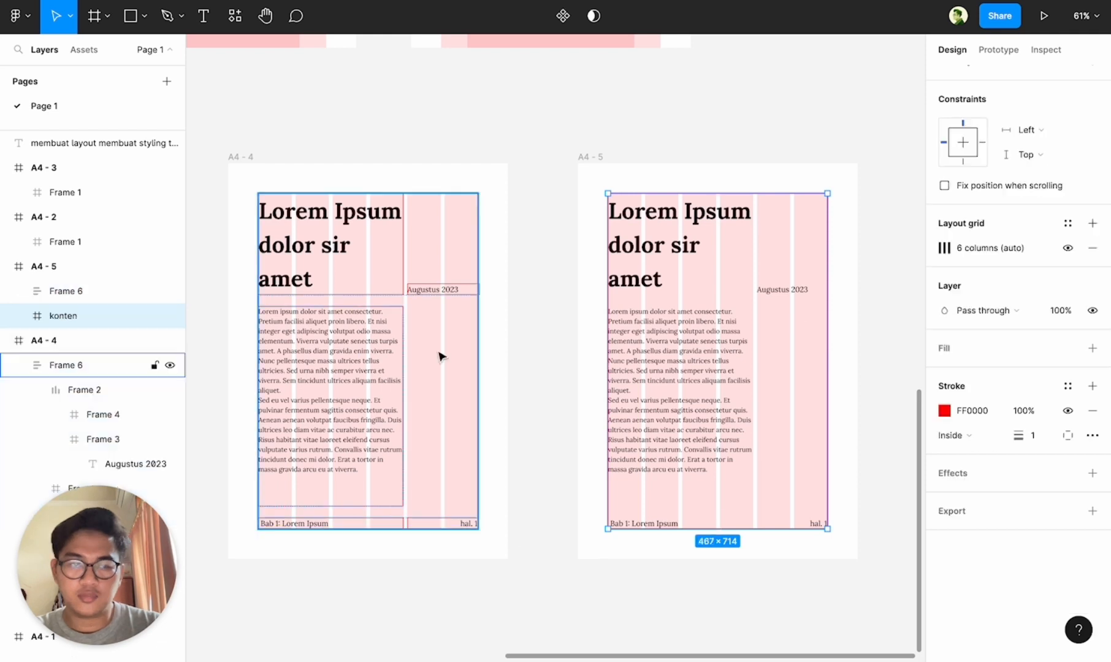
pyautogui.click(1069, 411)
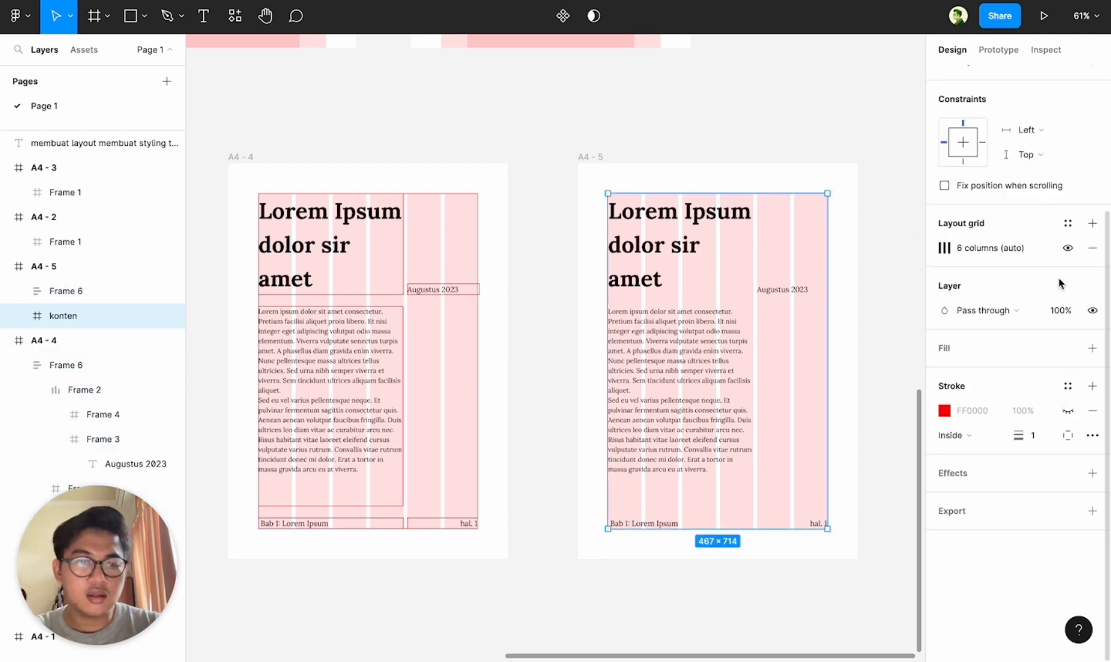
pyautogui.click(1067, 248)
pyautogui.click(821, 136)
pyautogui.hscroll(5, 825, 136)
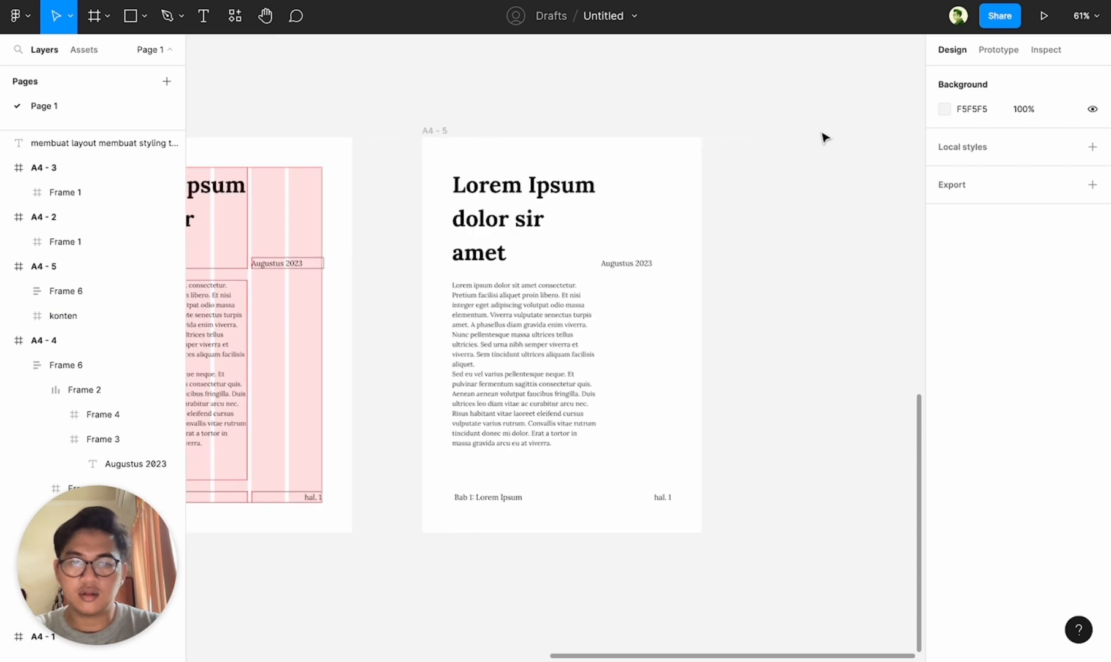
# - Try top-left and middle-left alignment on the A4 - 5 title and date row, and return it to bottom-left
pyautogui.hscroll(-4, 824, 136)
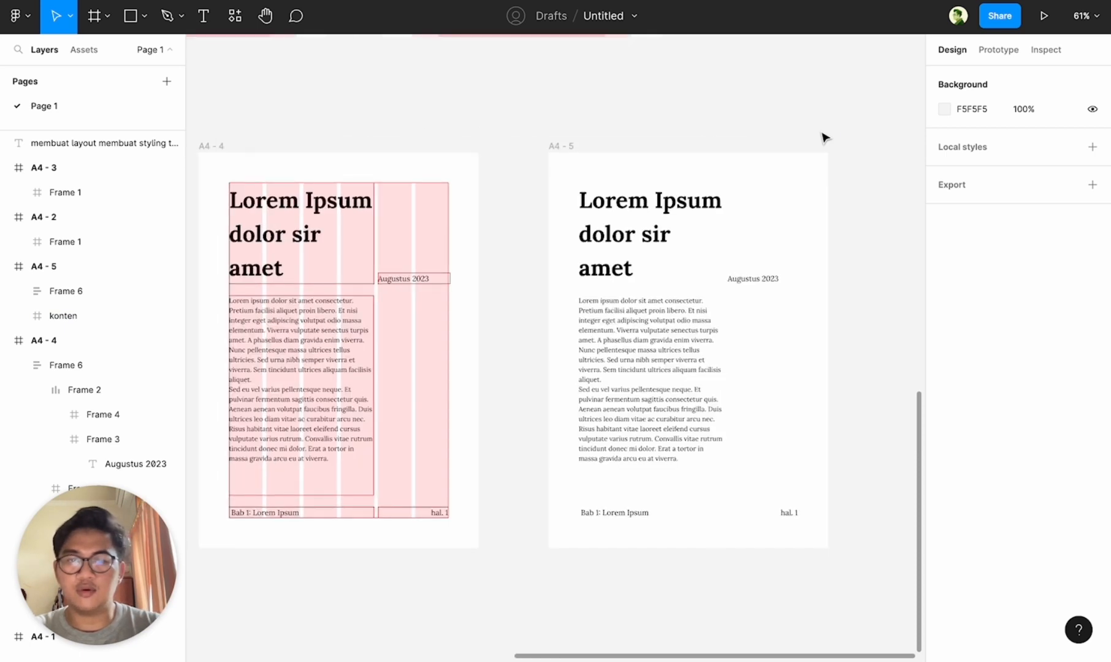
pyautogui.click(754, 252)
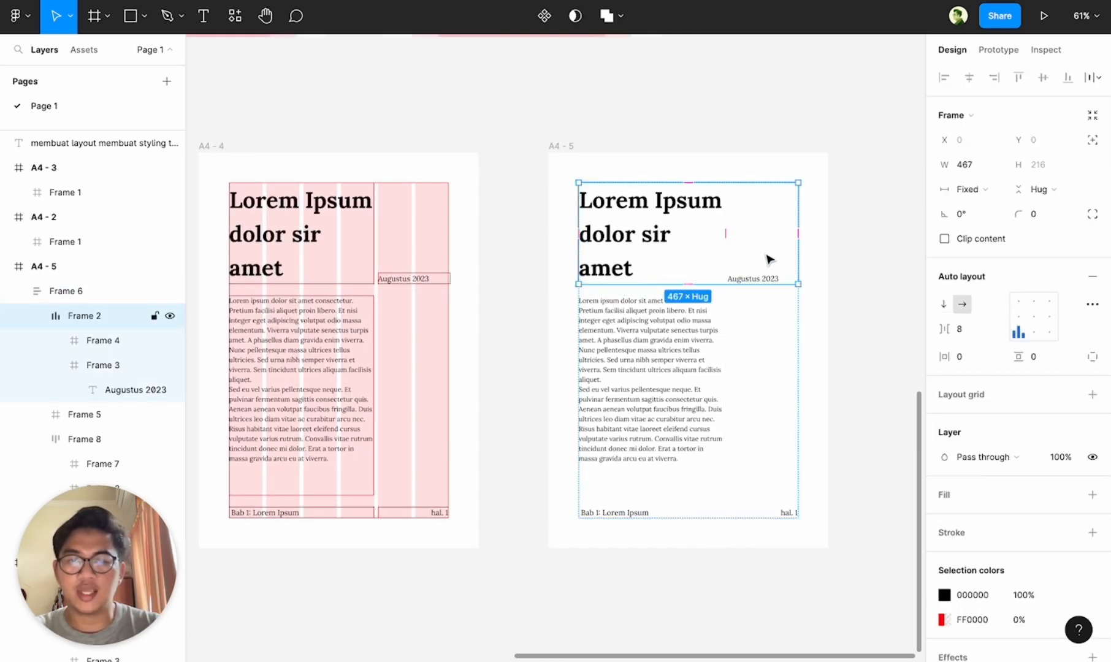
pyautogui.click(1018, 301)
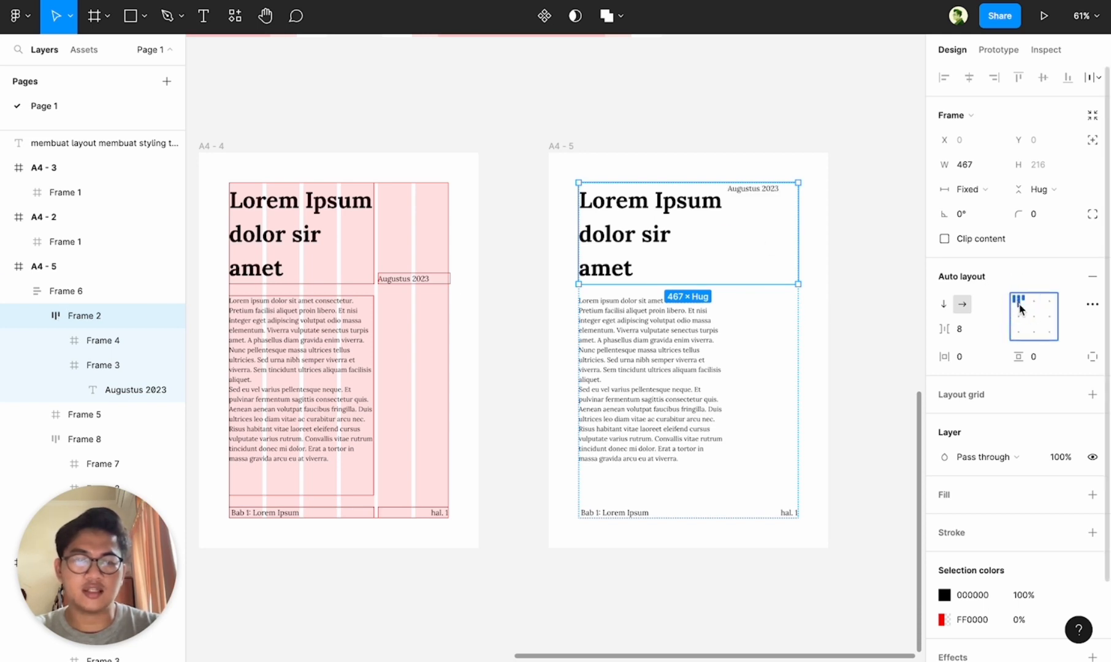
pyautogui.click(1020, 316)
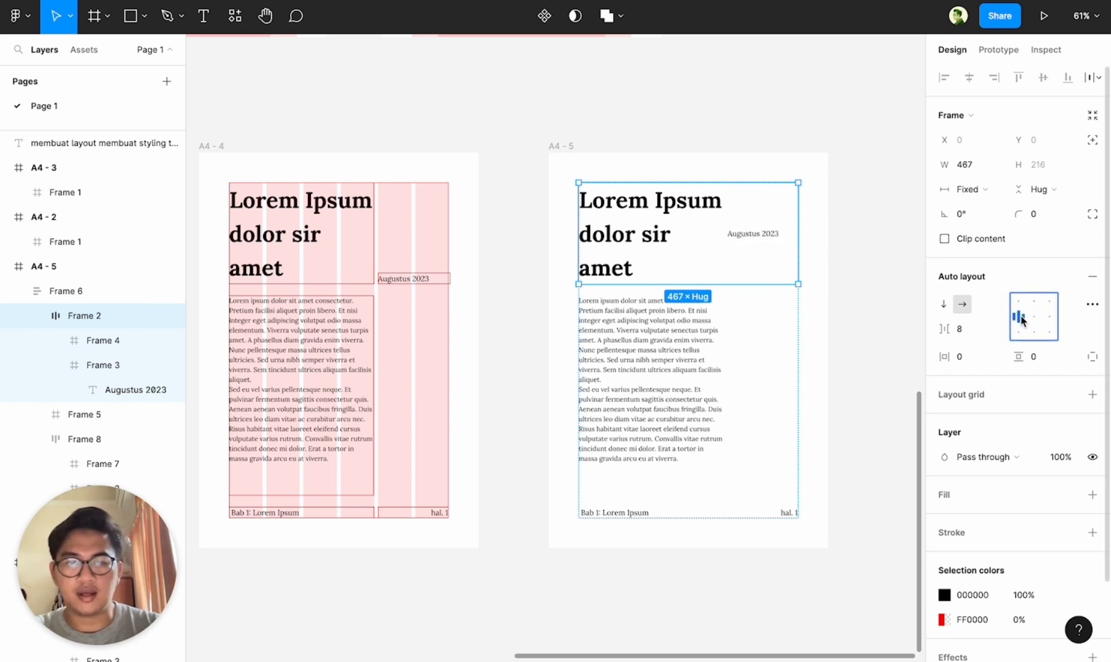
pyautogui.click(1023, 337)
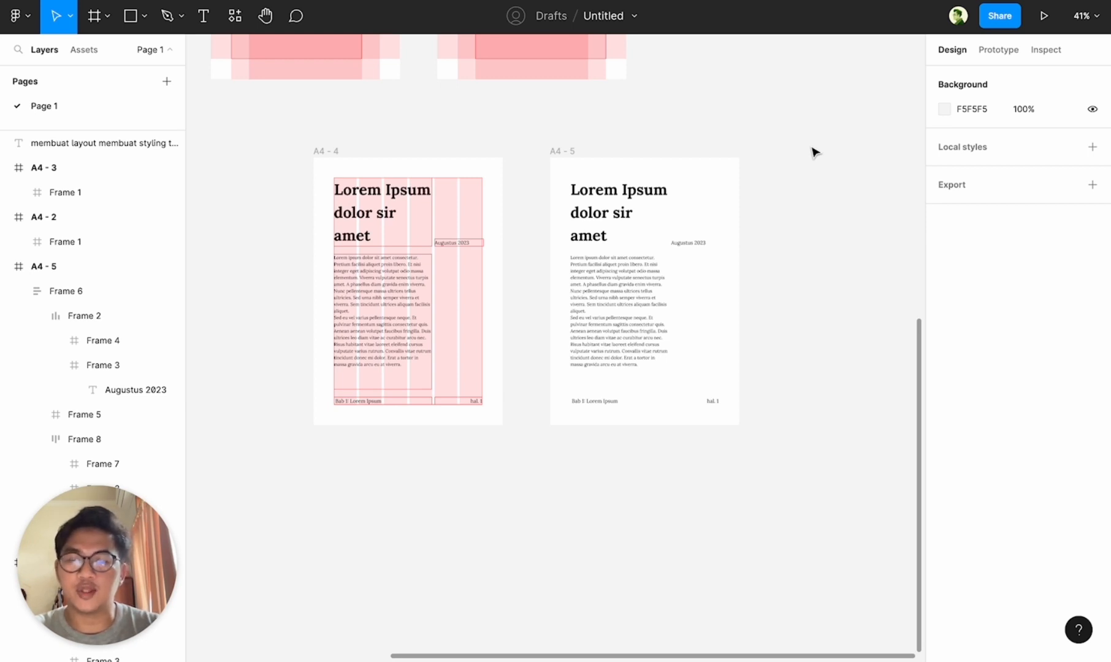
# - Examine the title row, body text frame and footer auto layout on A4 - 5, and compare the page with A4 - 4
pyautogui.scroll(-3, 812, 147)
pyautogui.hscroll(-1, 811, 147)
pyautogui.scroll(3, 811, 148)
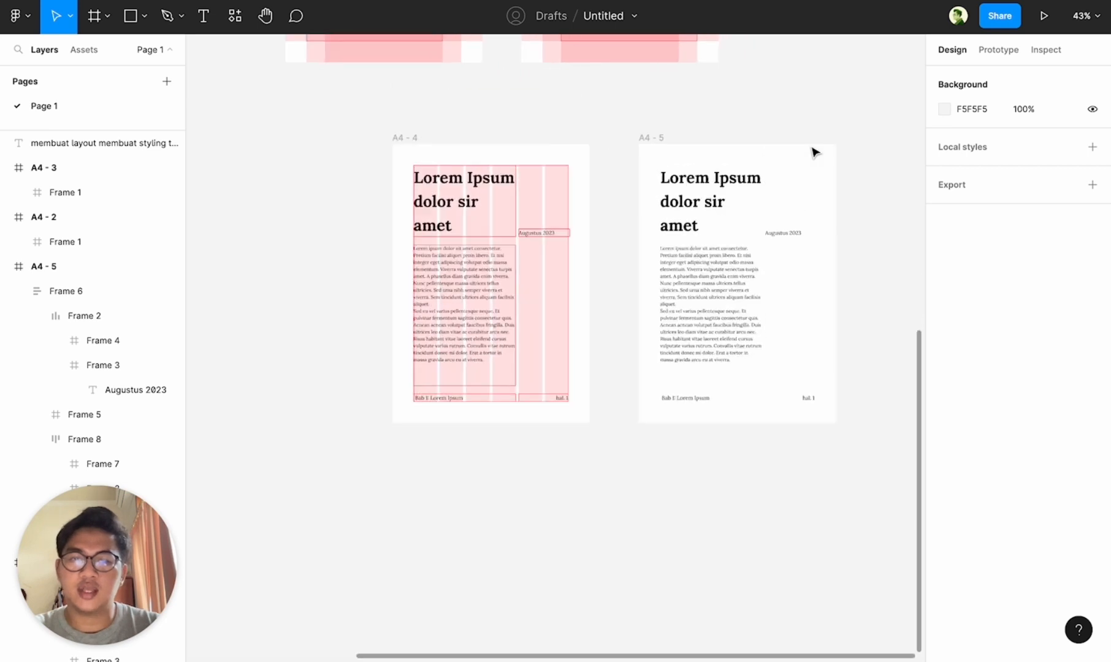
pyautogui.click(748, 187)
pyautogui.click(751, 191)
pyautogui.scroll(3, 751, 191)
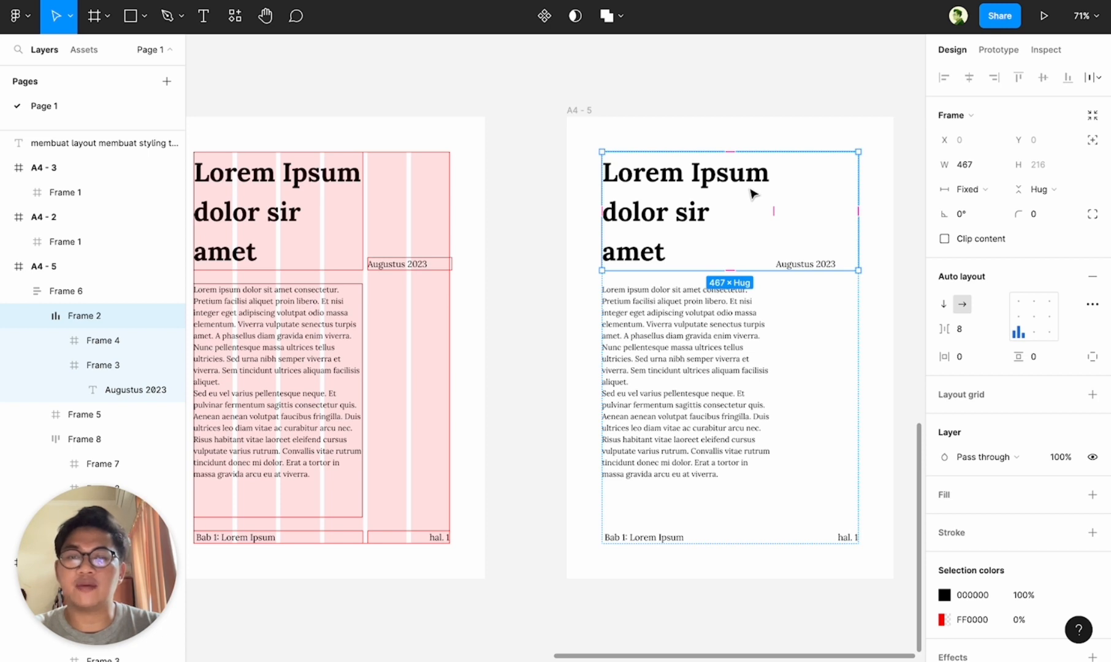
pyautogui.hscroll(2, 750, 194)
pyautogui.scroll(-1, 751, 194)
pyautogui.click(687, 339)
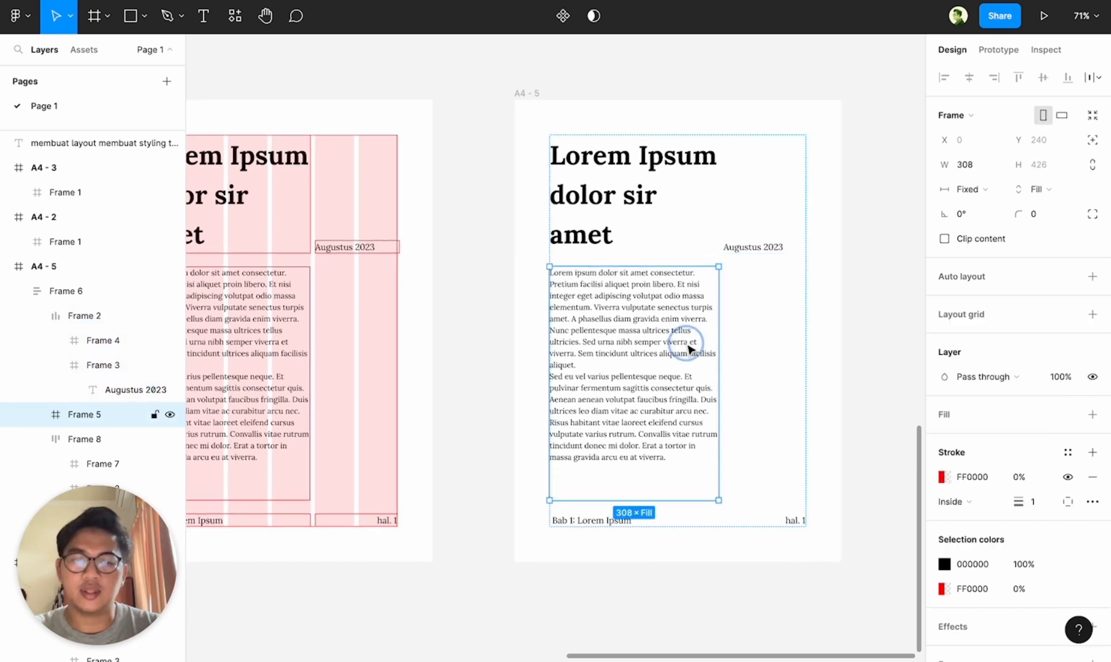
pyautogui.click(781, 526)
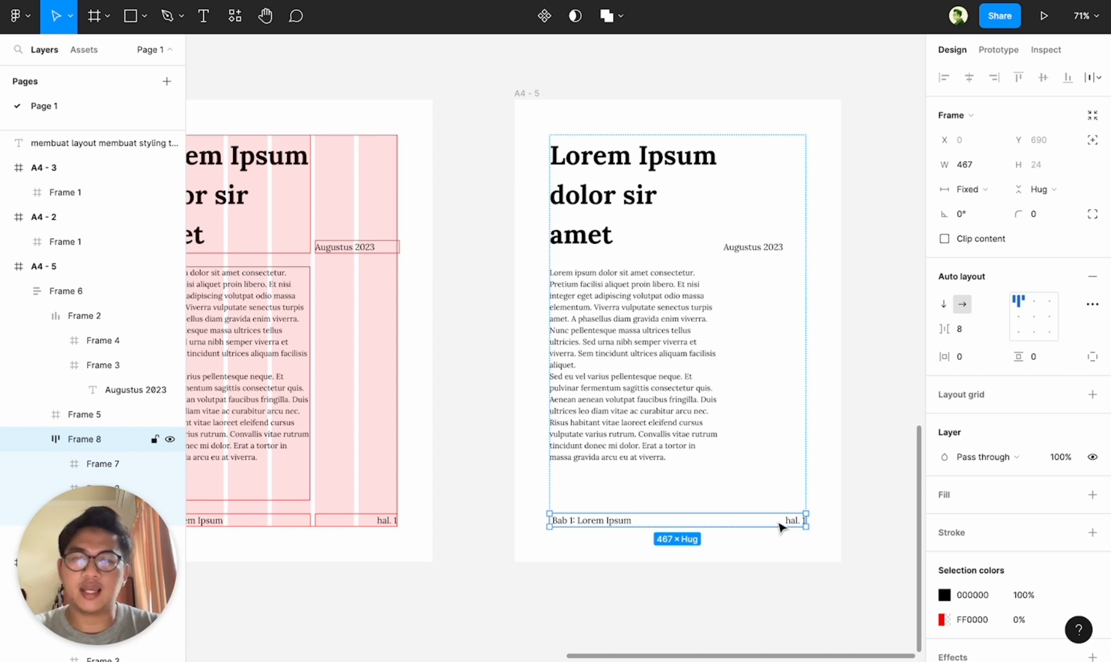
pyautogui.scroll(-3, 781, 526)
pyautogui.click(736, 209)
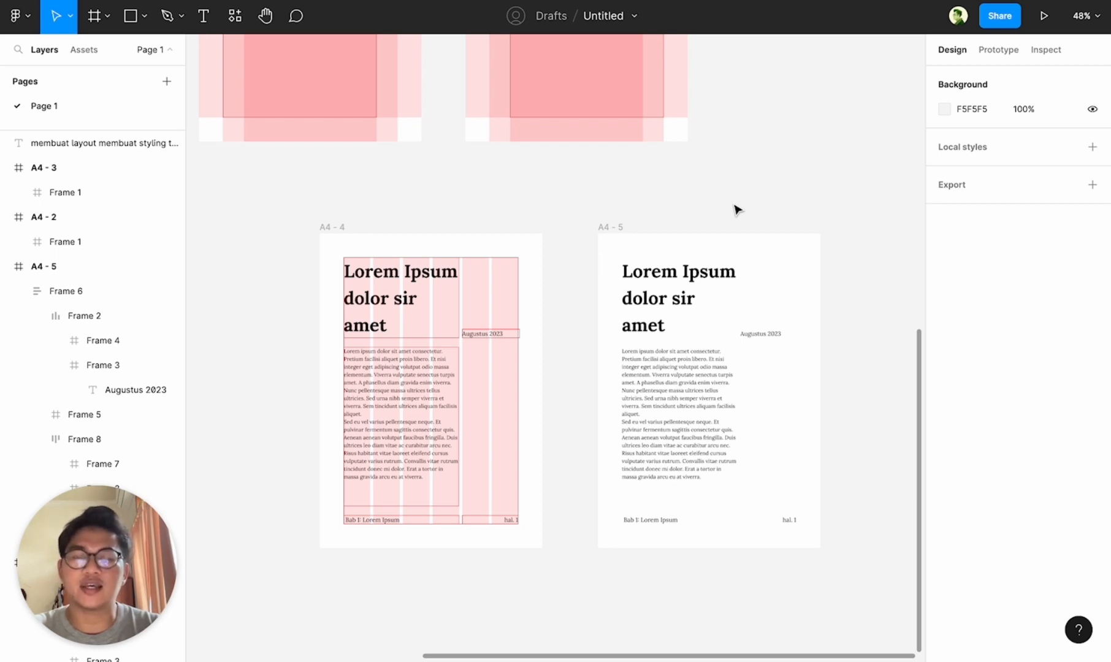
pyautogui.scroll(-2, 736, 209)
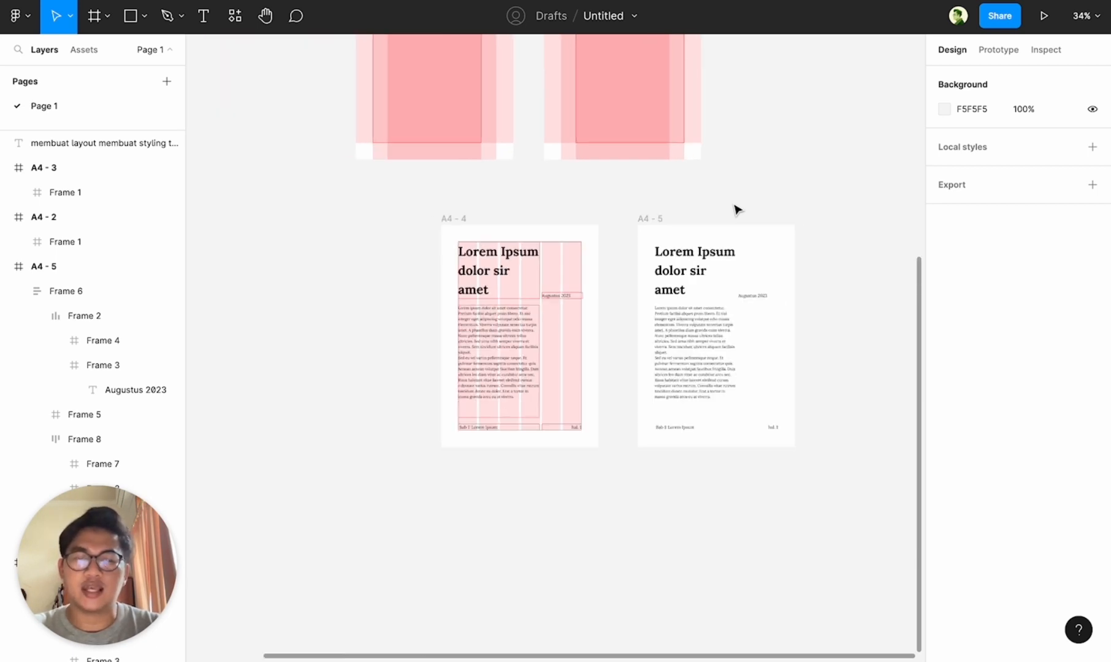